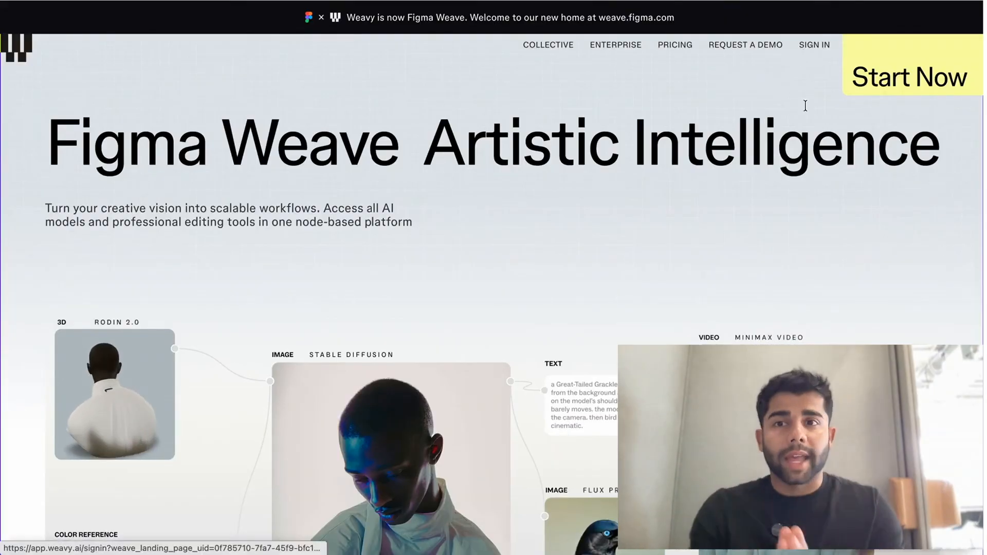
# Sign in to Figma Weave and browse the workspace's existing files and the workflow library
pyautogui.click(813, 46)
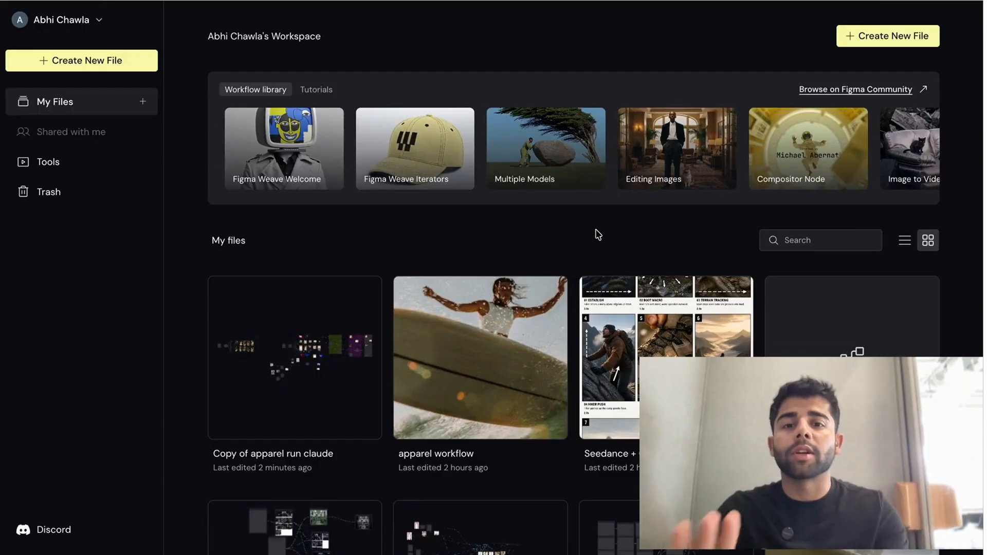
pyautogui.scroll(-15, 578, 329)
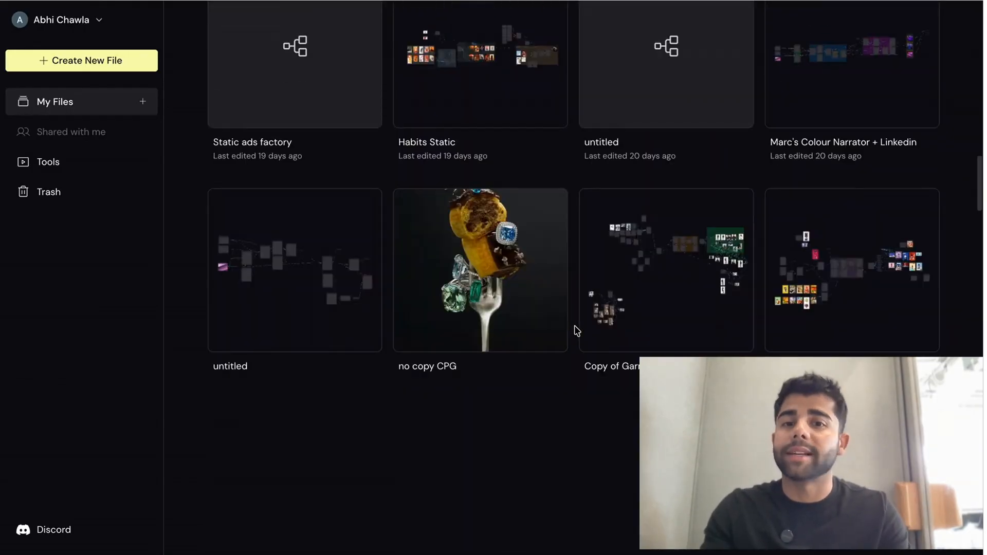
pyautogui.scroll(-12, 577, 330)
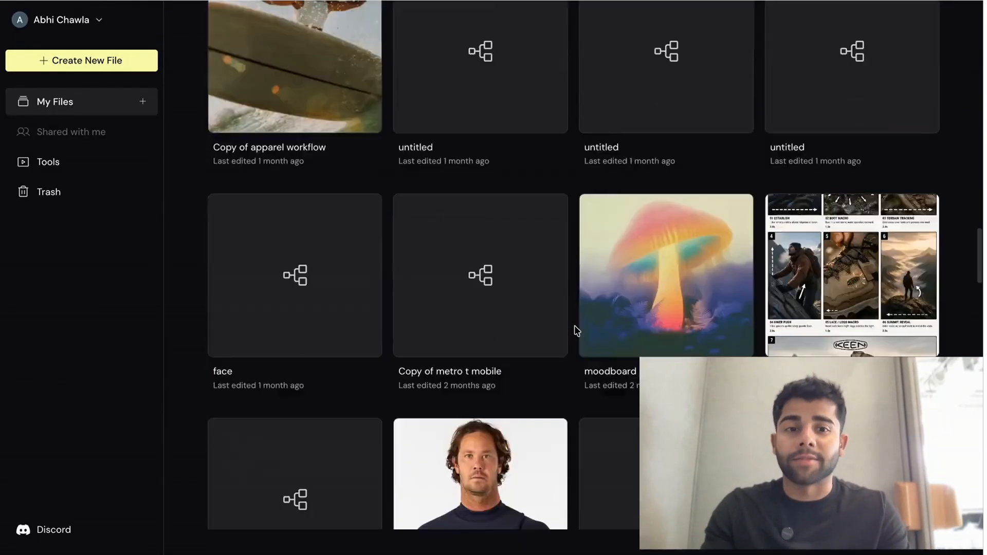
pyautogui.scroll(-5, 576, 330)
pyautogui.scroll(-10, 577, 330)
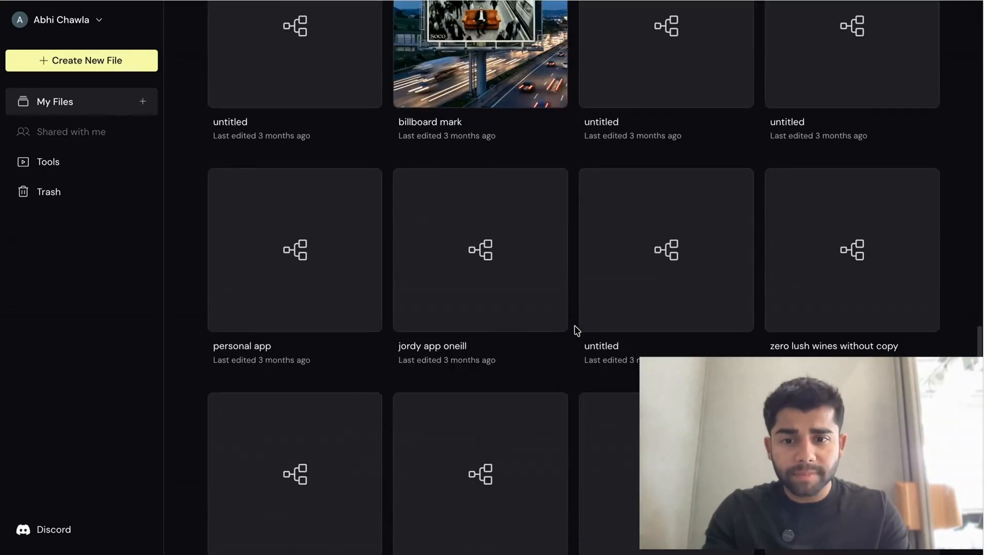
pyautogui.scroll(-15, 577, 330)
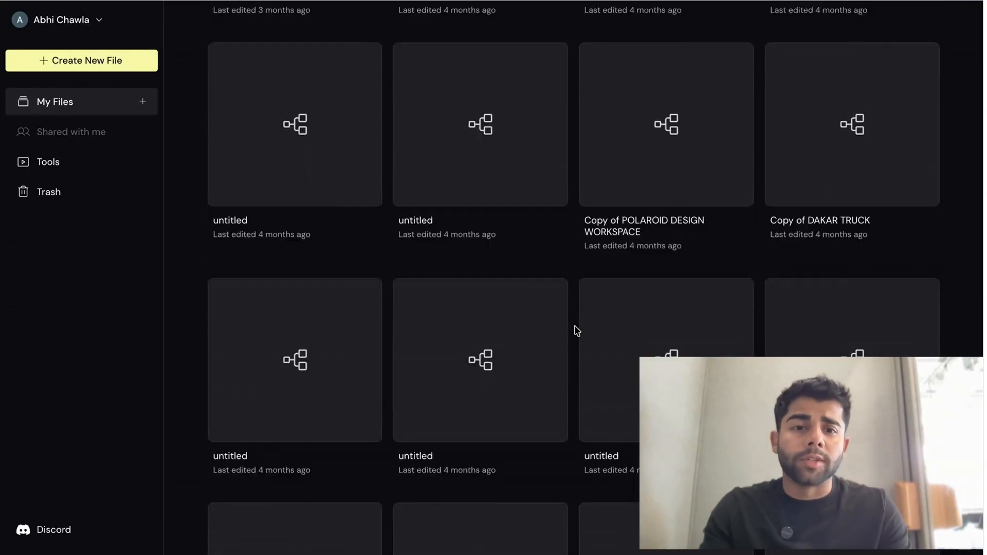
pyautogui.scroll(20, 577, 331)
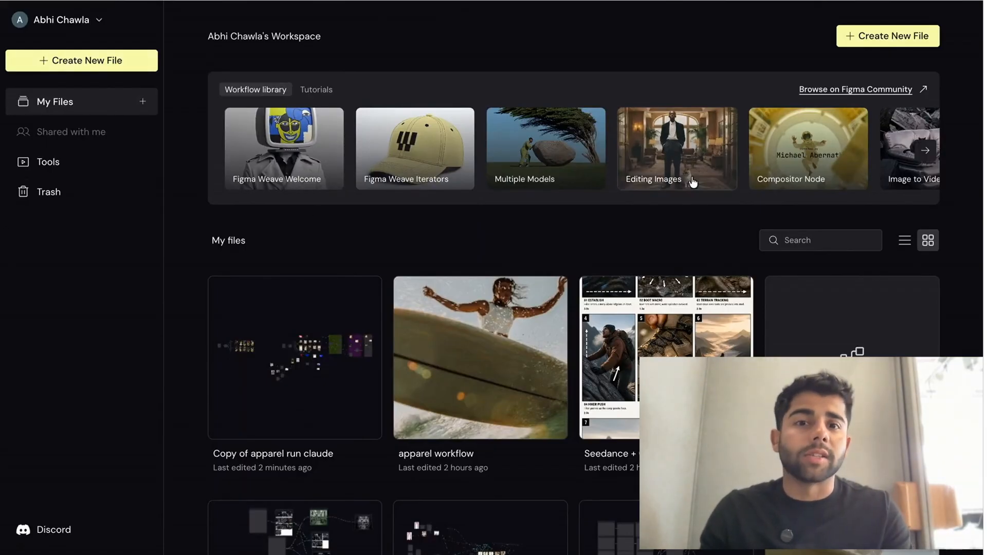
pyautogui.hscroll(10, 689, 170)
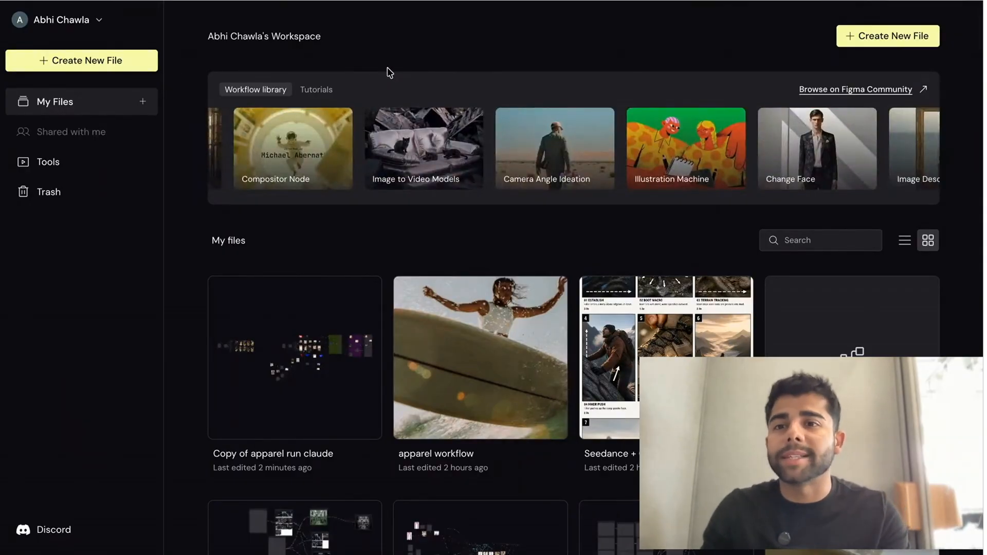
# Create a new blank workflow file and check its task list
pyautogui.click(114, 69)
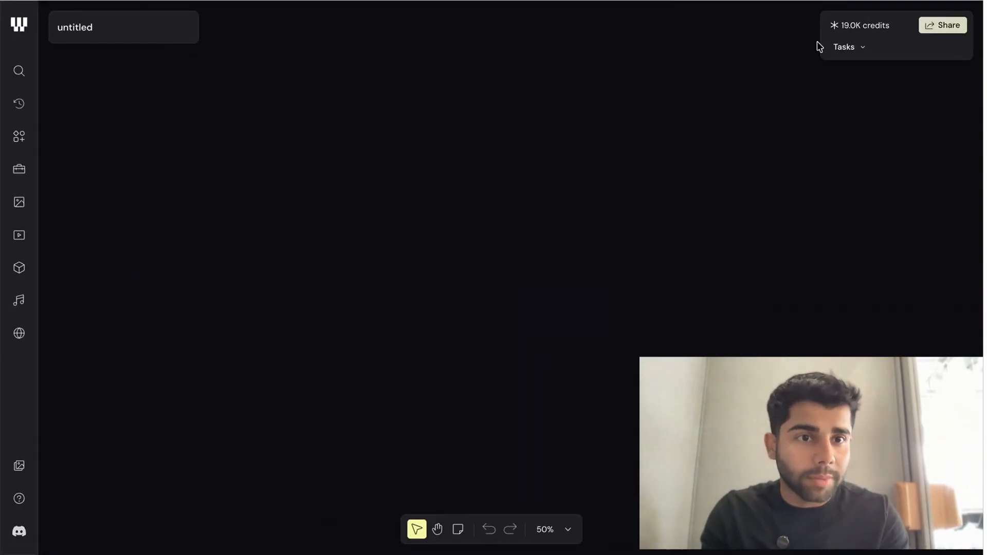
pyautogui.click(847, 50)
pyautogui.click(847, 50)
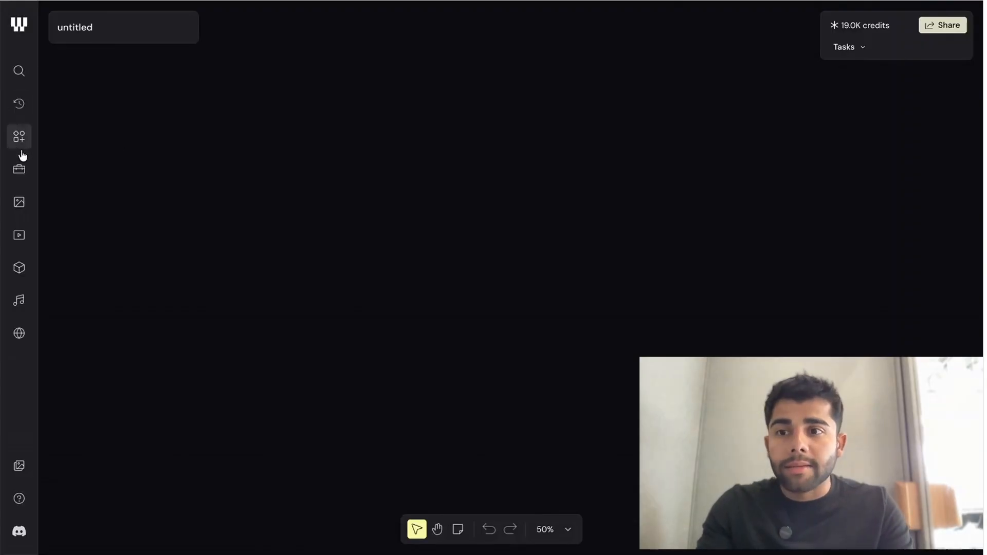
# Look through the saved library and the toolbox's editing and matte tools
pyautogui.click(20, 170)
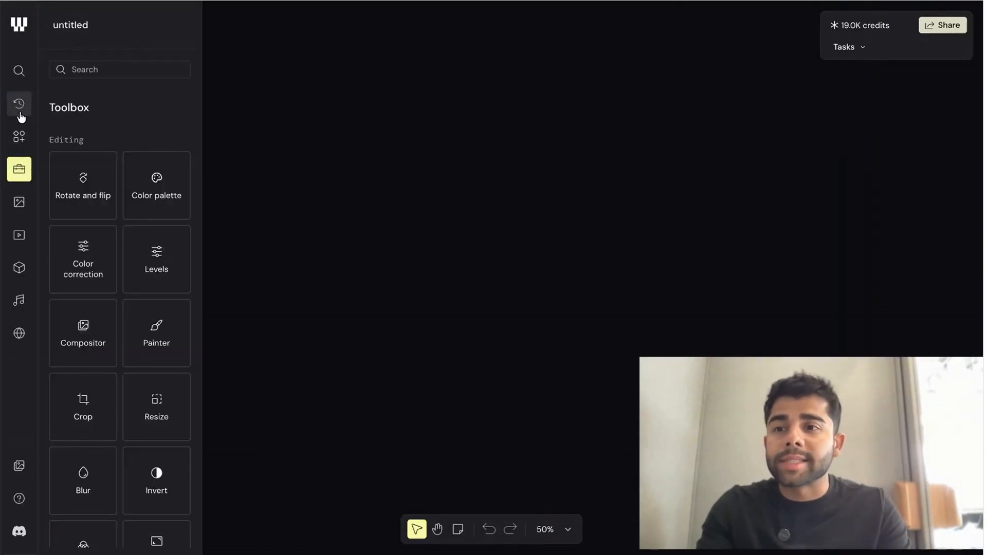
pyautogui.click(19, 135)
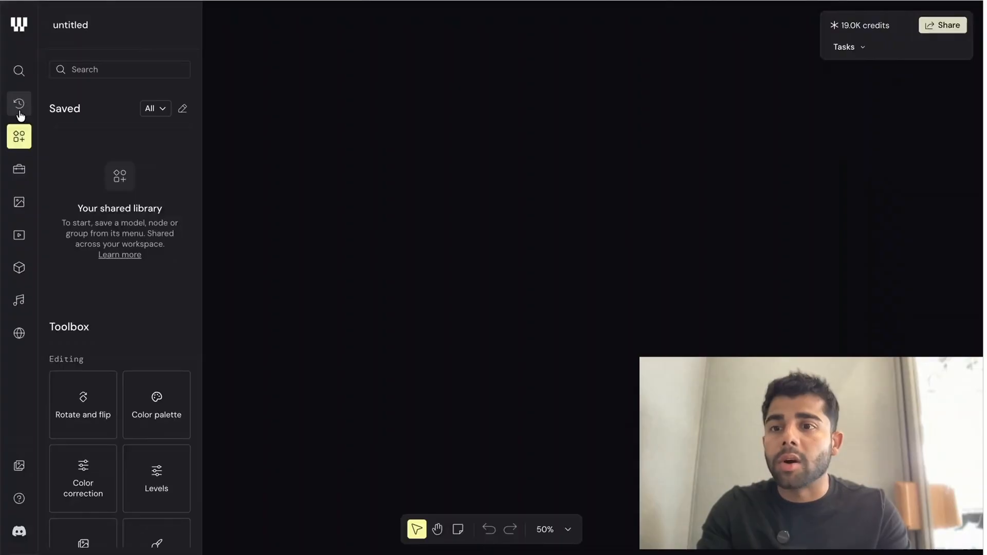
pyautogui.click(19, 173)
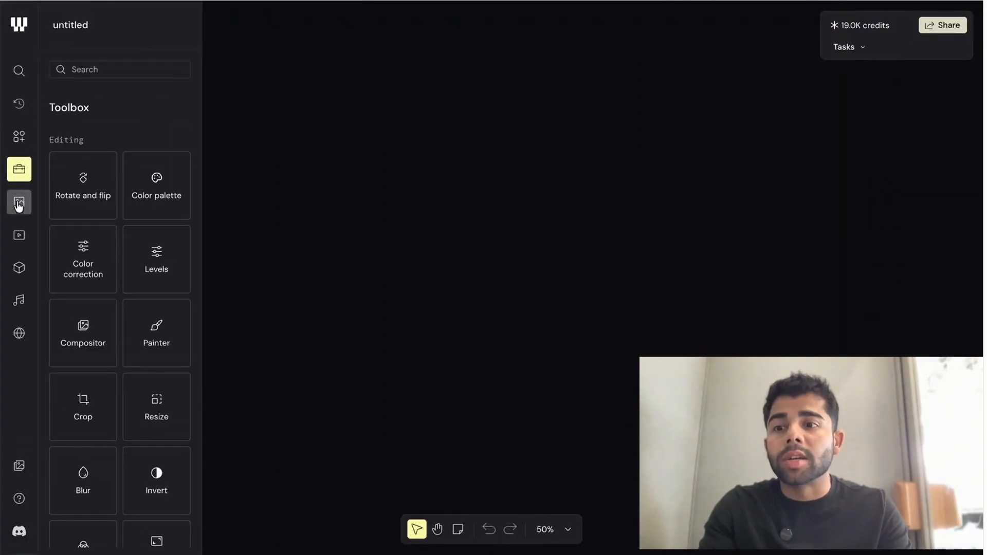
pyautogui.click(19, 203)
pyautogui.click(19, 169)
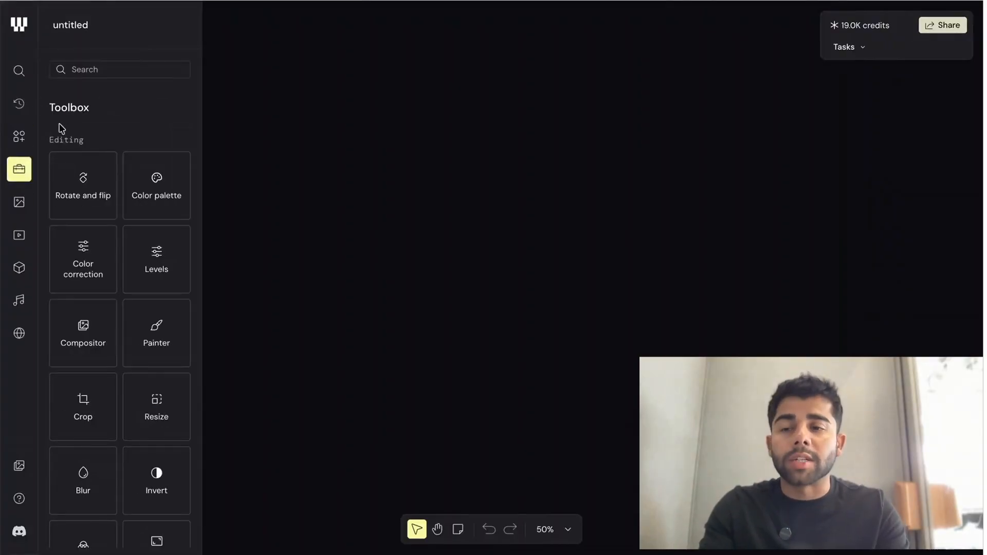
pyautogui.scroll(-4, 82, 231)
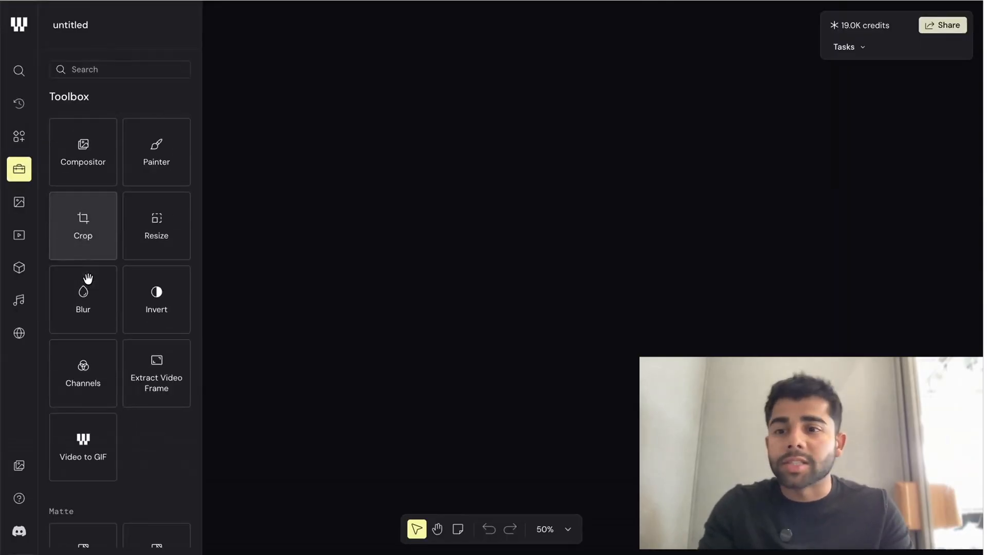
pyautogui.scroll(-1, 157, 303)
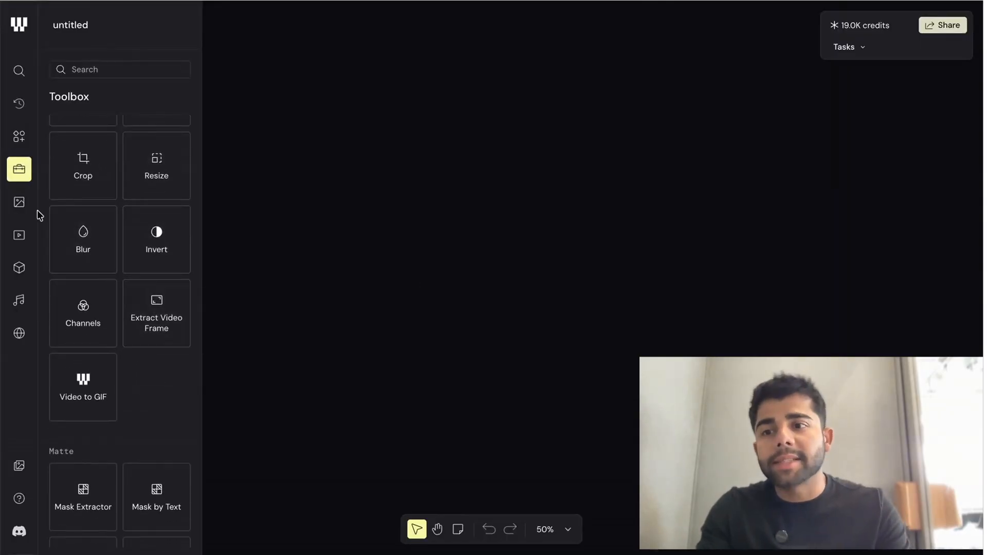
# Look through the available image models, including the vector graphics generators
pyautogui.click(19, 202)
pyautogui.scroll(-1, 106, 349)
pyautogui.scroll(-10, 113, 383)
pyautogui.scroll(1, 113, 383)
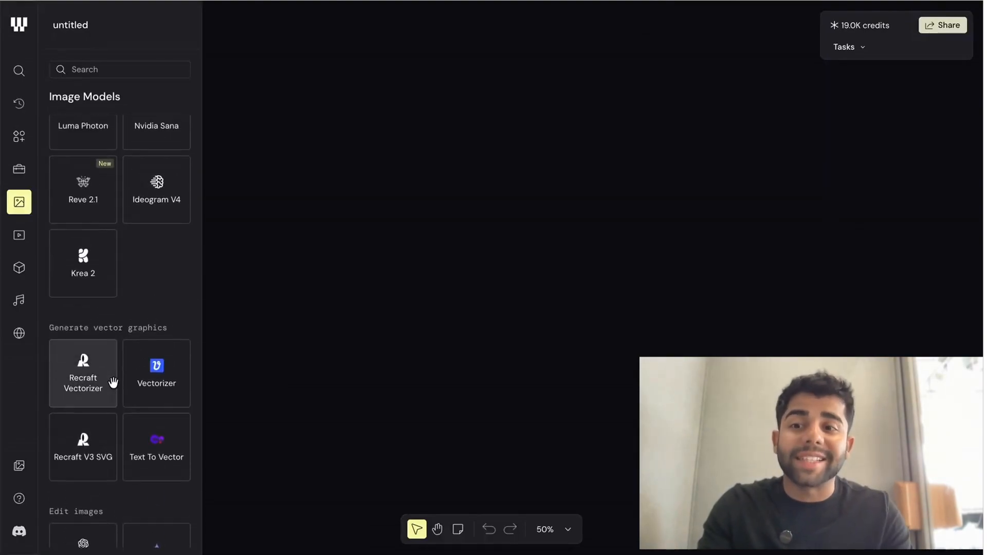
# Examine the available video models and read the description of the Happy Horse model
pyautogui.click(19, 235)
pyautogui.scroll(-3, 95, 355)
pyautogui.scroll(-6, 95, 354)
pyautogui.scroll(12, 82, 246)
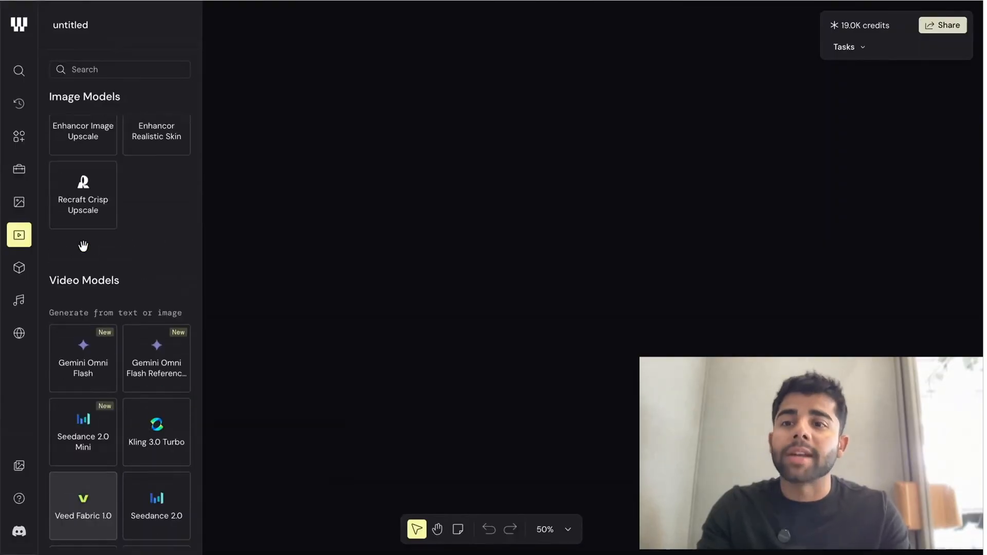
pyautogui.scroll(-2, 83, 246)
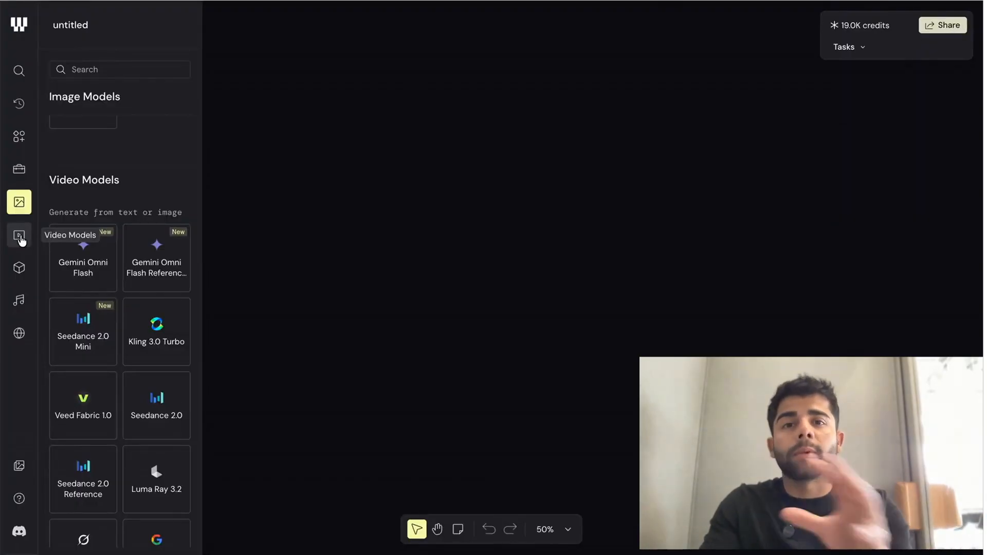
pyautogui.click(19, 236)
pyautogui.scroll(-10, 101, 292)
pyautogui.scroll(-15, 100, 292)
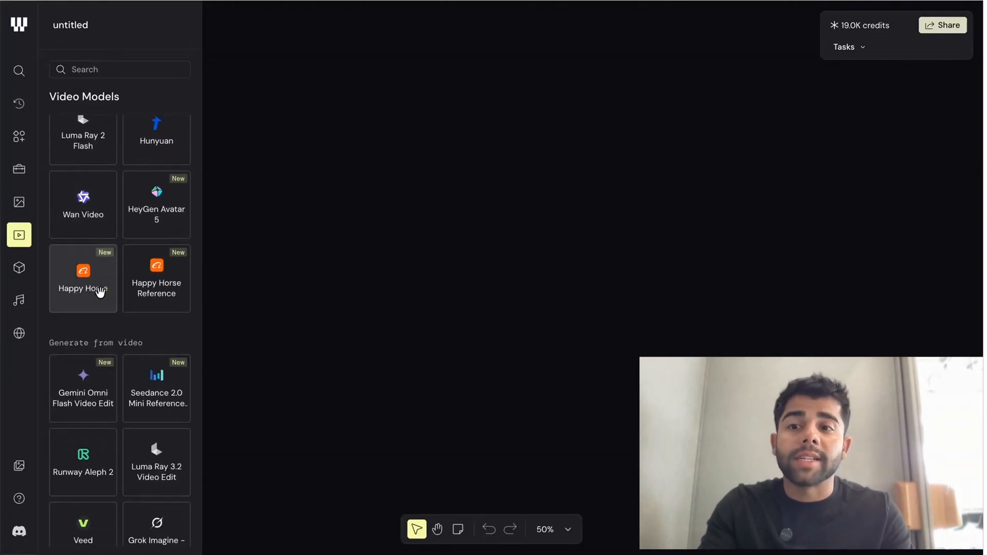
pyautogui.moveTo(100, 291)
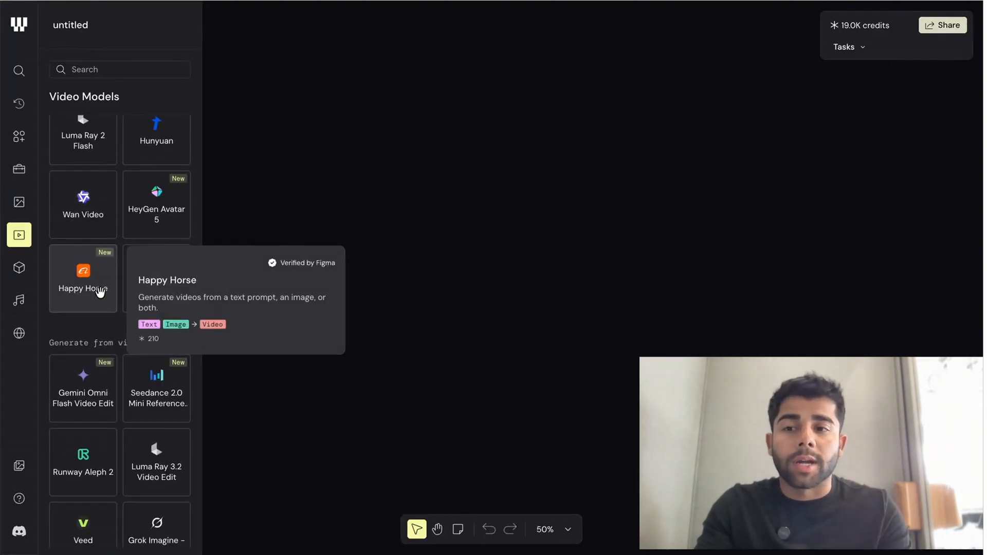
# Look through the 3D, audio and community models, and return to the saved library
pyautogui.click(26, 277)
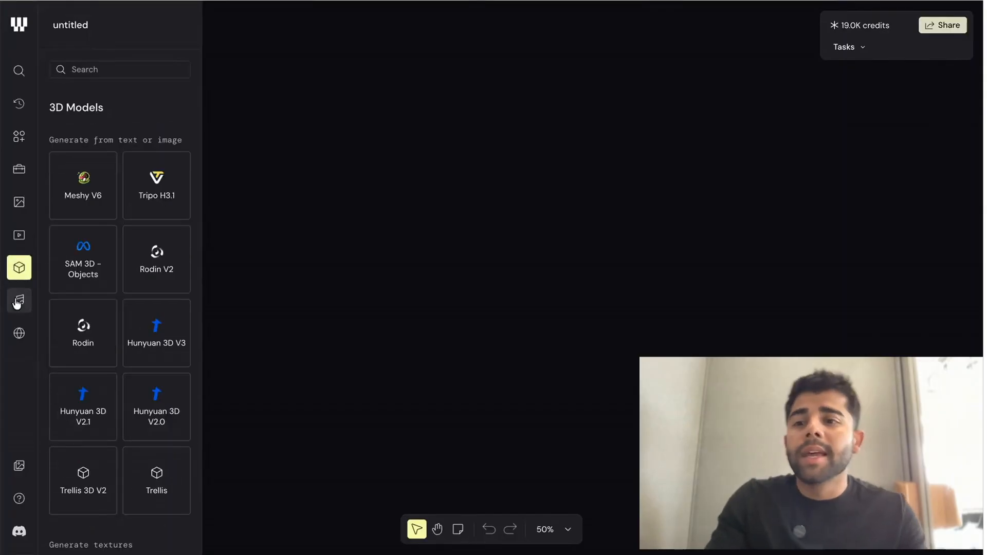
pyautogui.click(18, 302)
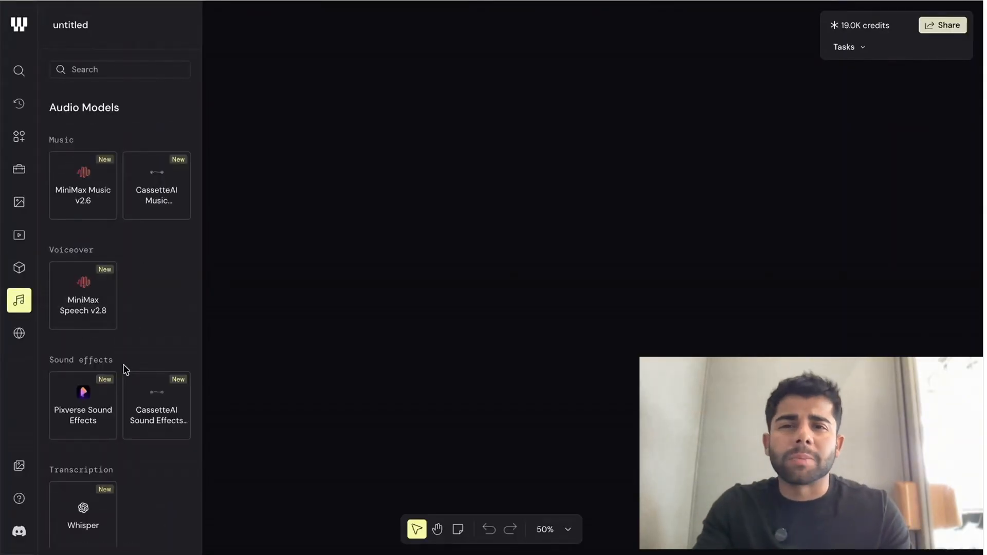
pyautogui.scroll(2, 124, 369)
pyautogui.scroll(-5, 125, 369)
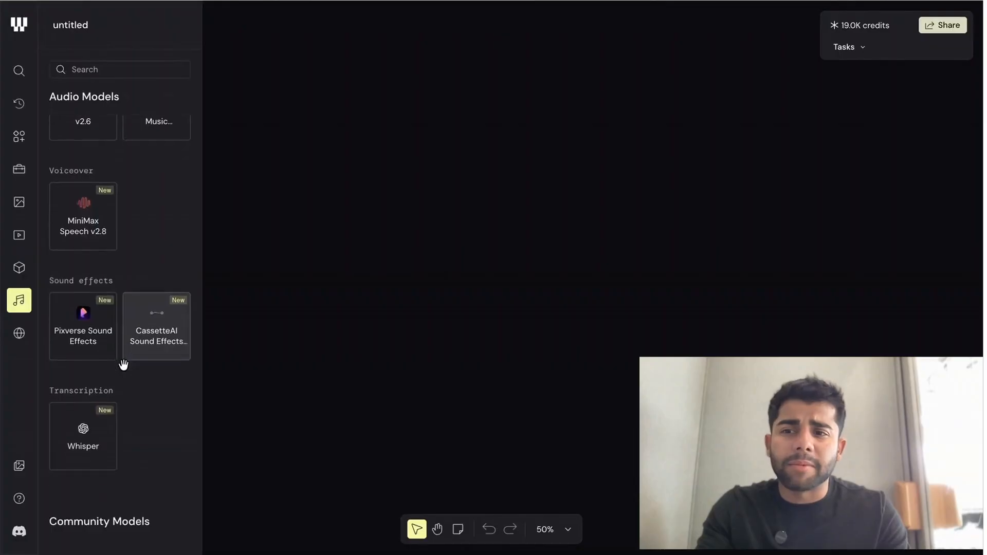
pyautogui.click(19, 333)
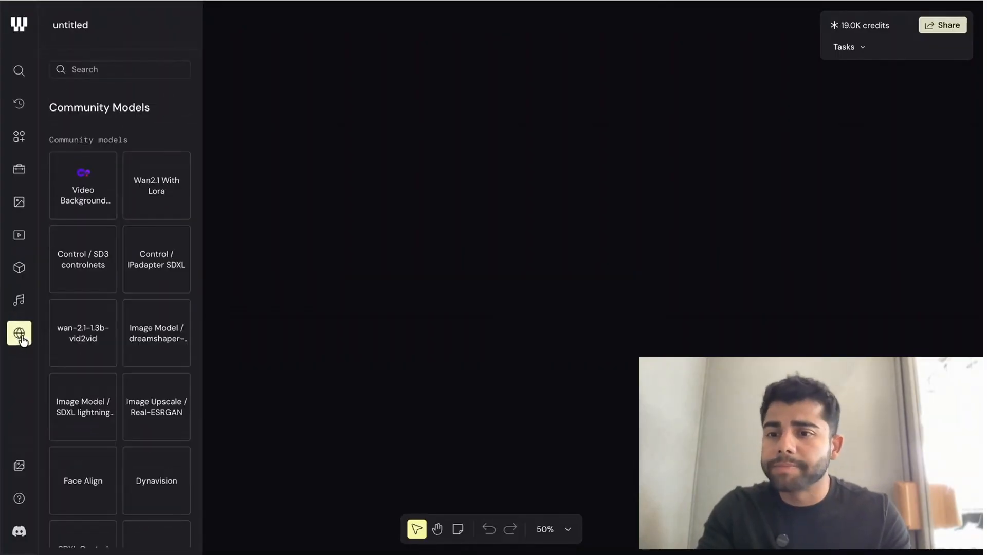
pyautogui.click(20, 168)
pyautogui.click(18, 139)
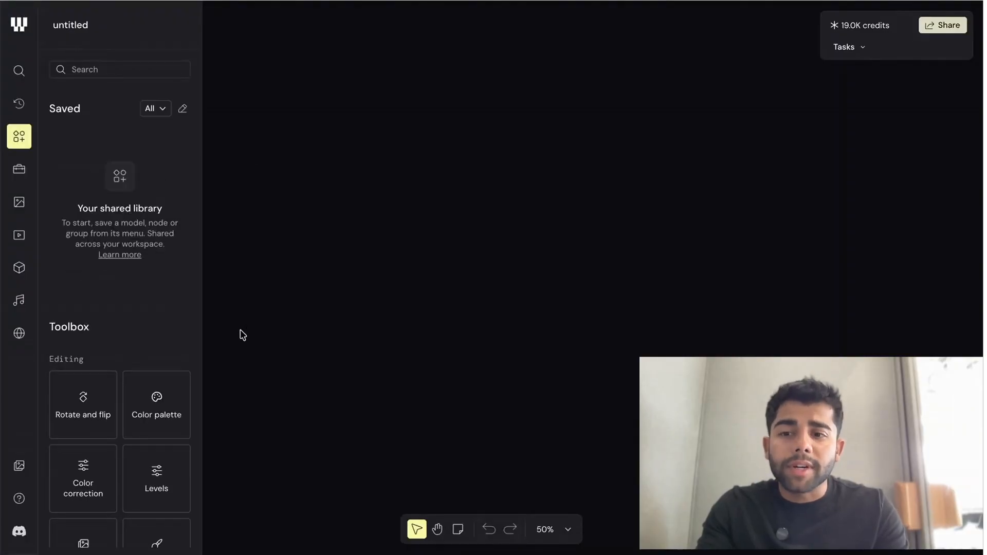
pyautogui.scroll(-3, 130, 443)
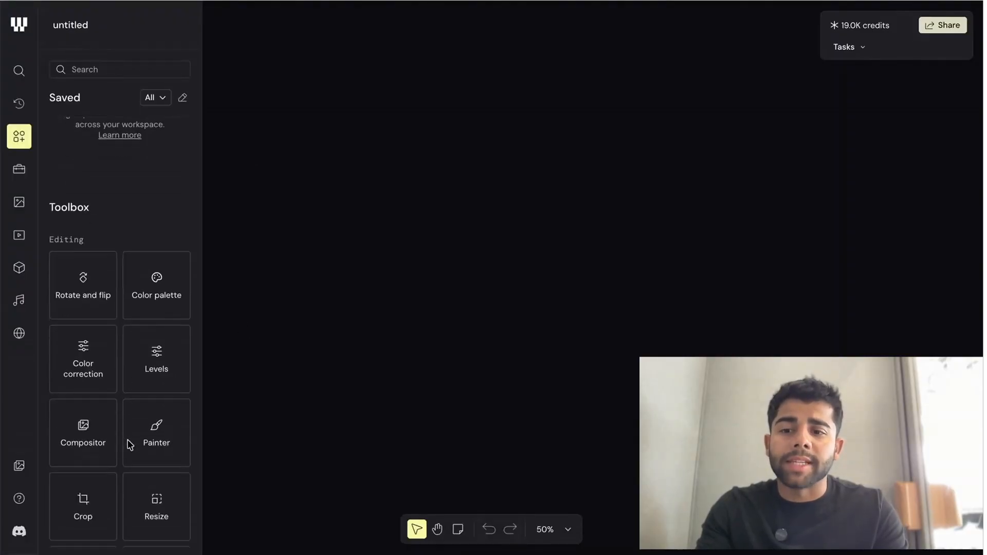
# Close the library and add a Prompt node to the empty canvas
pyautogui.rightClick(355, 144)
pyautogui.click(334, 132)
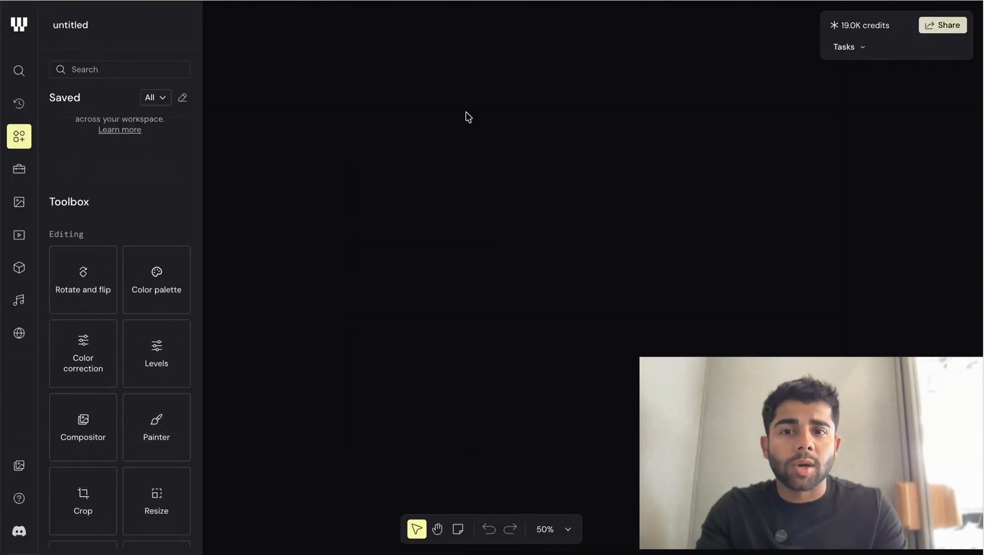
pyautogui.click(17, 137)
pyautogui.rightClick(318, 110)
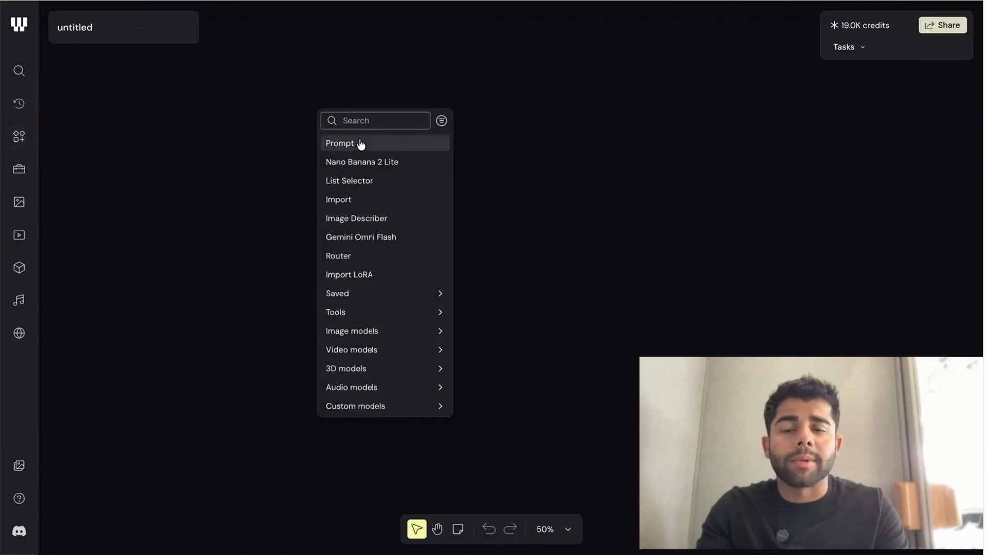
pyautogui.click(390, 143)
# Replace the default prompt with one for an image of a pink horse drinking from a pond in a storm, with a wildfire in the distant background
pyautogui.scroll(-5, 534, 253)
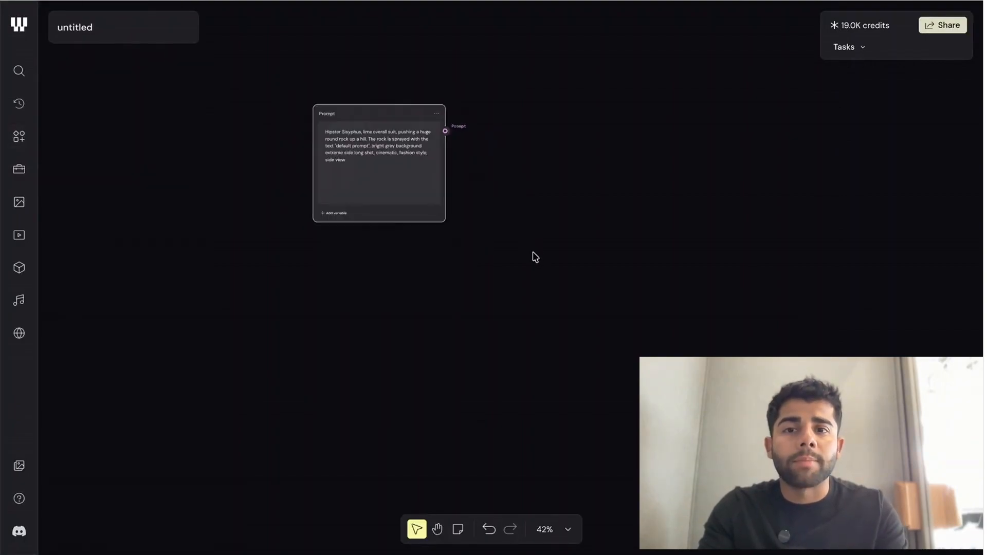
pyautogui.hscroll(3, 533, 255)
pyautogui.scroll(6, 344, 144)
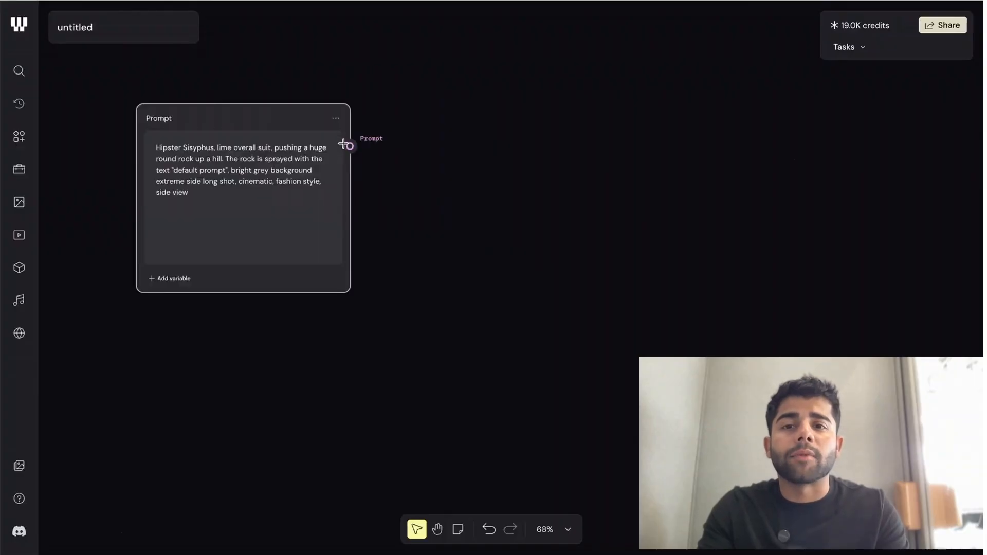
pyautogui.tripleClick(245, 204)
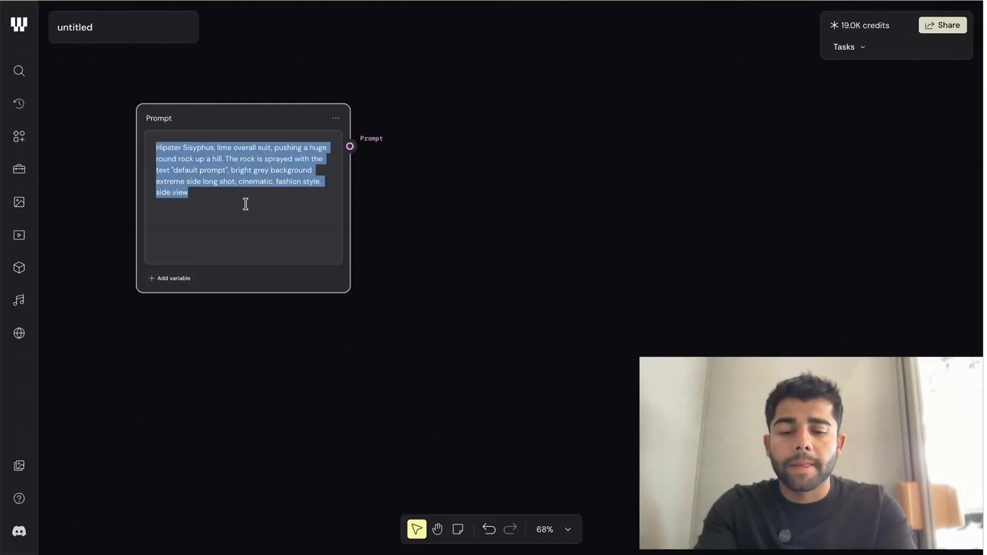
pyautogui.write('create an image')
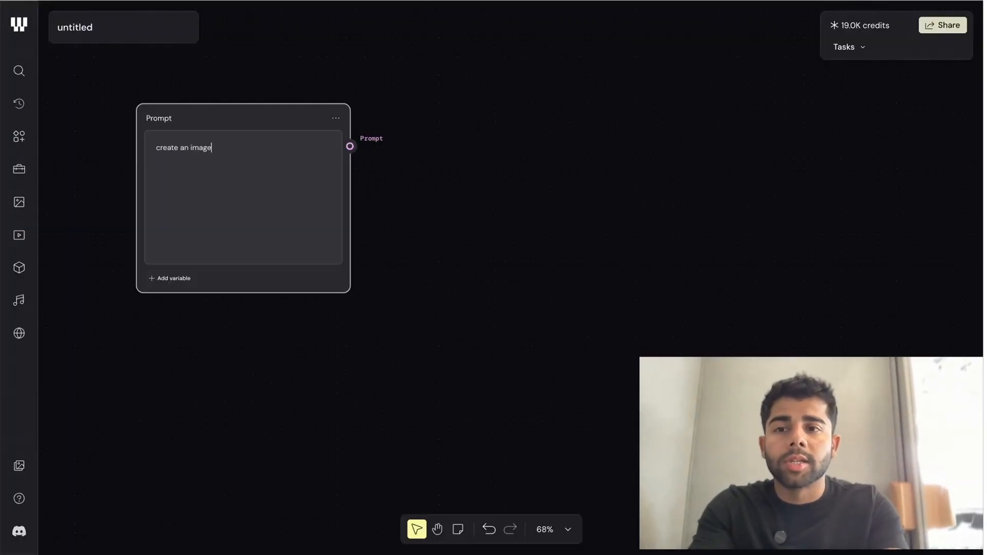
pyautogui.write(' of a horse tghat is')
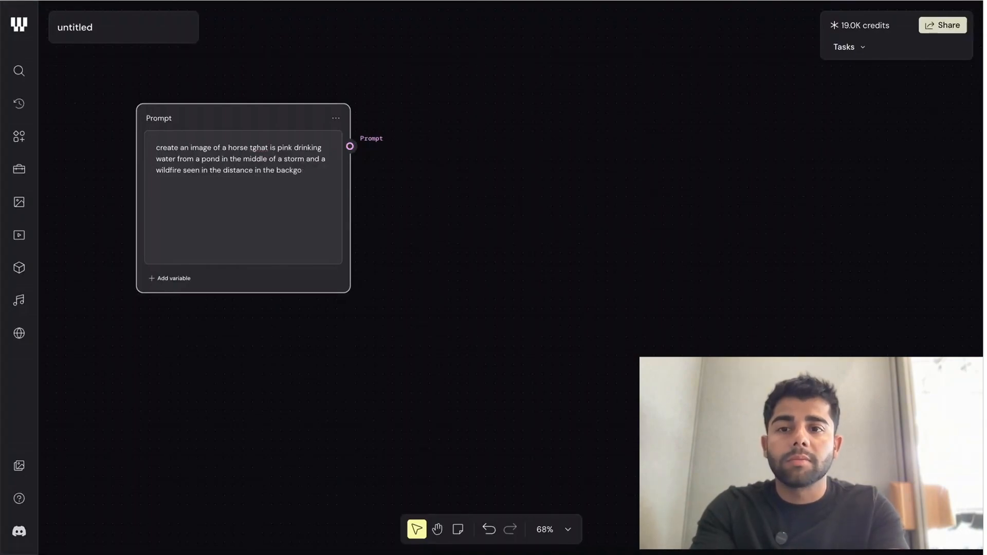
pyautogui.click(414, 180)
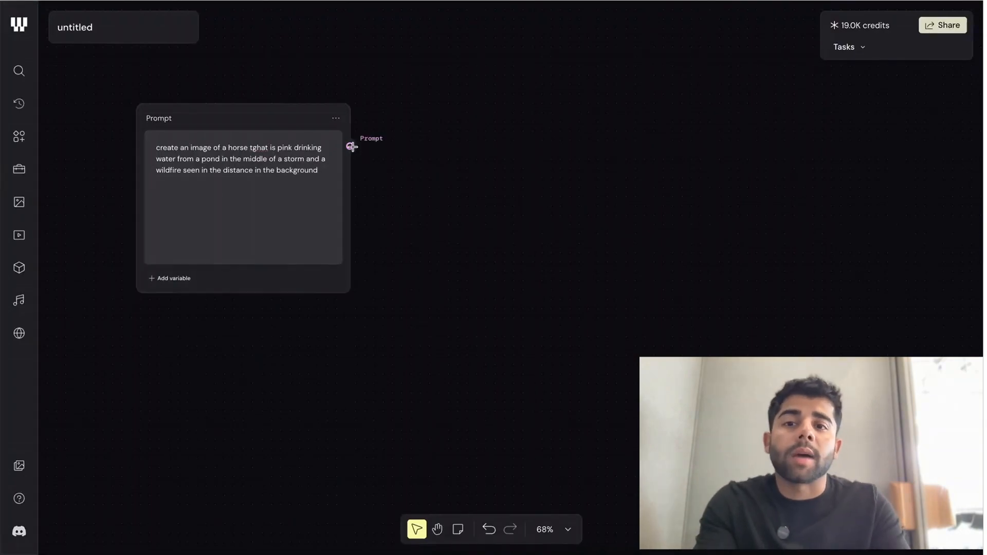
# Add a Nano Banana 2 Lite image node linked from the Prompt node's output and place it beside the Prompt node
pyautogui.moveTo(352, 147); pyautogui.dragTo(596, 192)
pyautogui.scroll(-5, 658, 359)
pyautogui.scroll(-10, 660, 308)
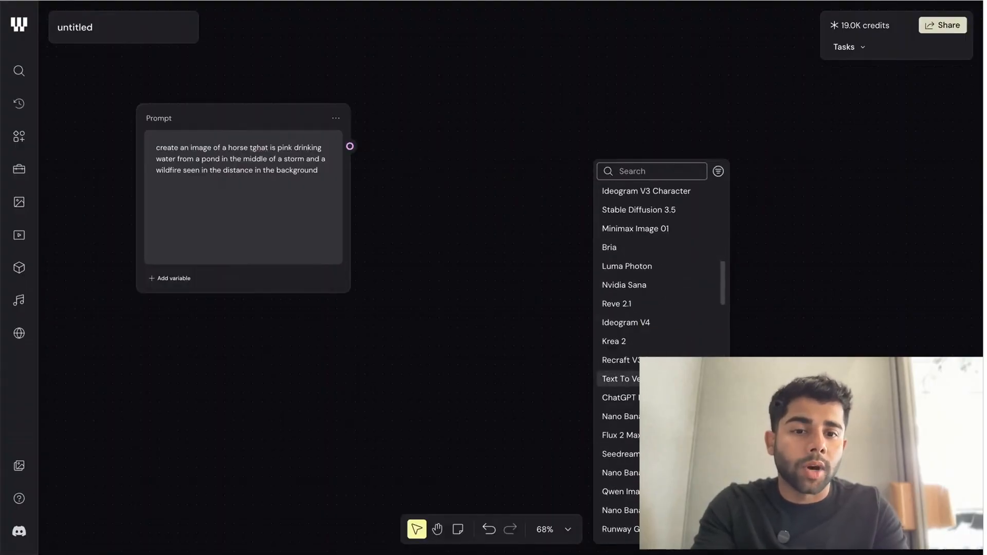
pyautogui.scroll(-20, 660, 329)
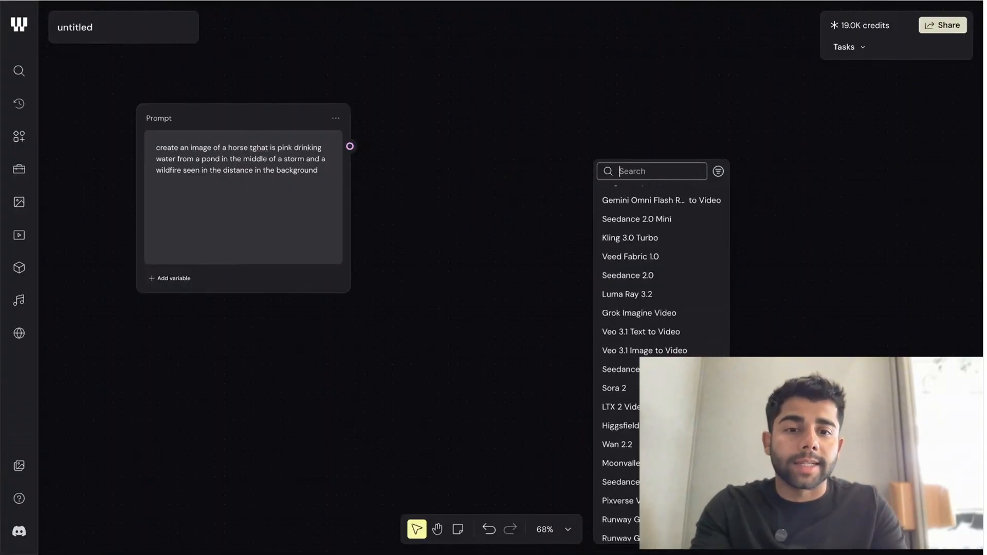
pyautogui.scroll(20, 663, 282)
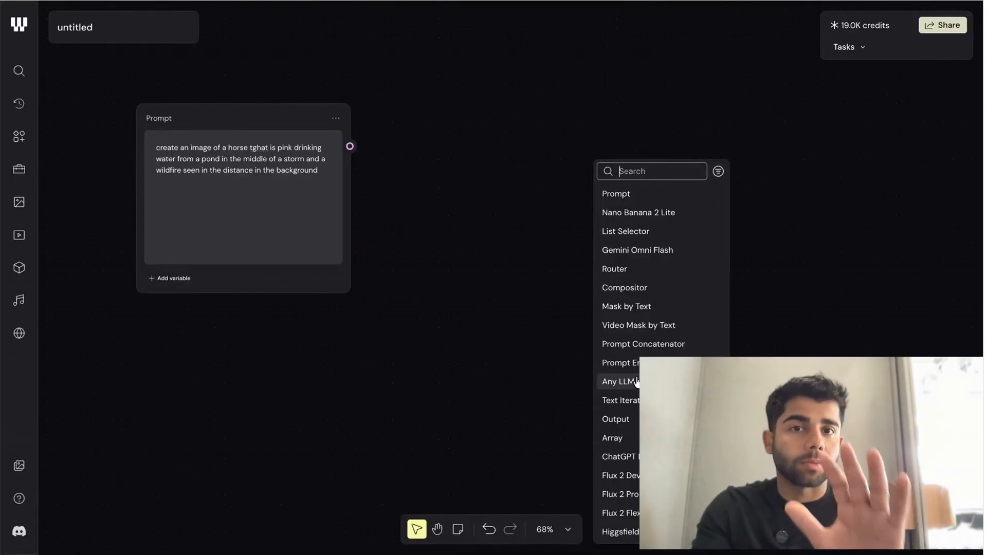
pyautogui.click(626, 213)
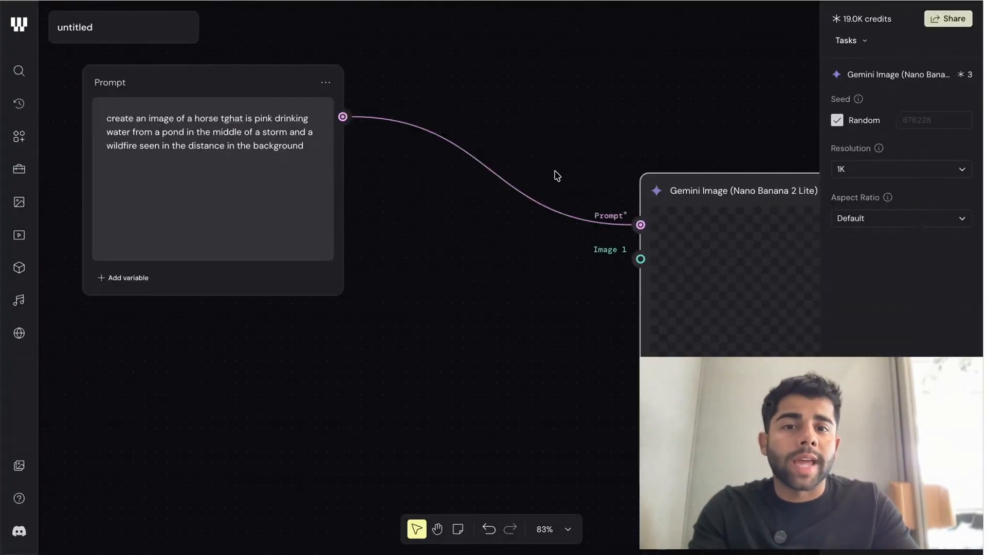
pyautogui.scroll(-3, 555, 287)
pyautogui.moveTo(782, 214); pyautogui.dragTo(689, 93)
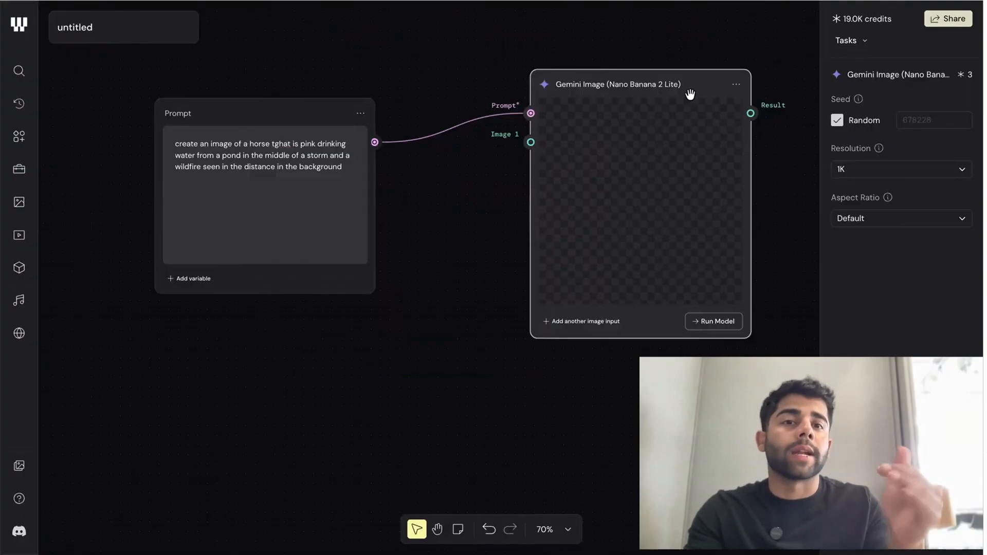
# Check the resolution options, run the Nano Banana 2 Lite model, and view the generated image up close
pyautogui.click(904, 173)
pyautogui.click(865, 295)
pyautogui.click(714, 321)
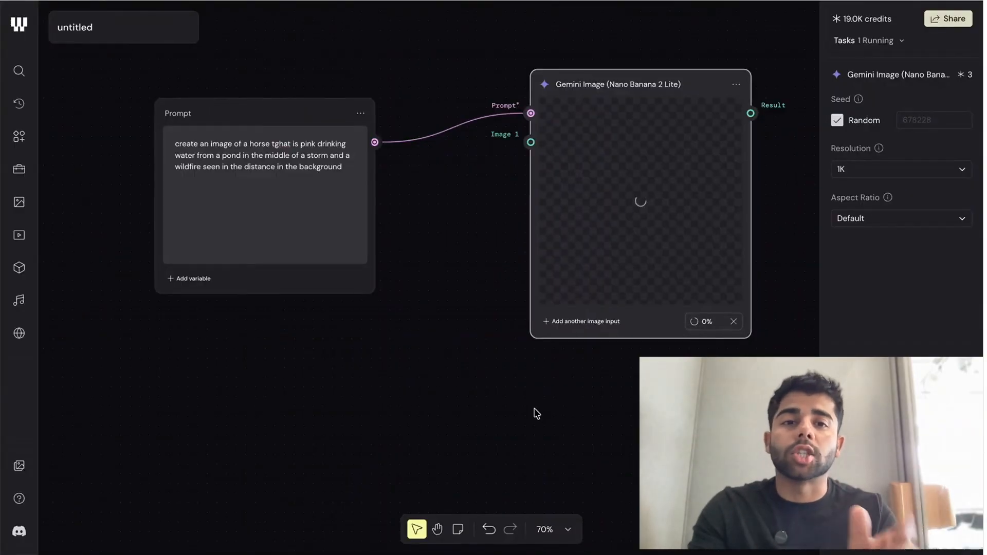
pyautogui.scroll(-3, 536, 414)
pyautogui.scroll(-3, 536, 414)
pyautogui.hscroll(2, 536, 414)
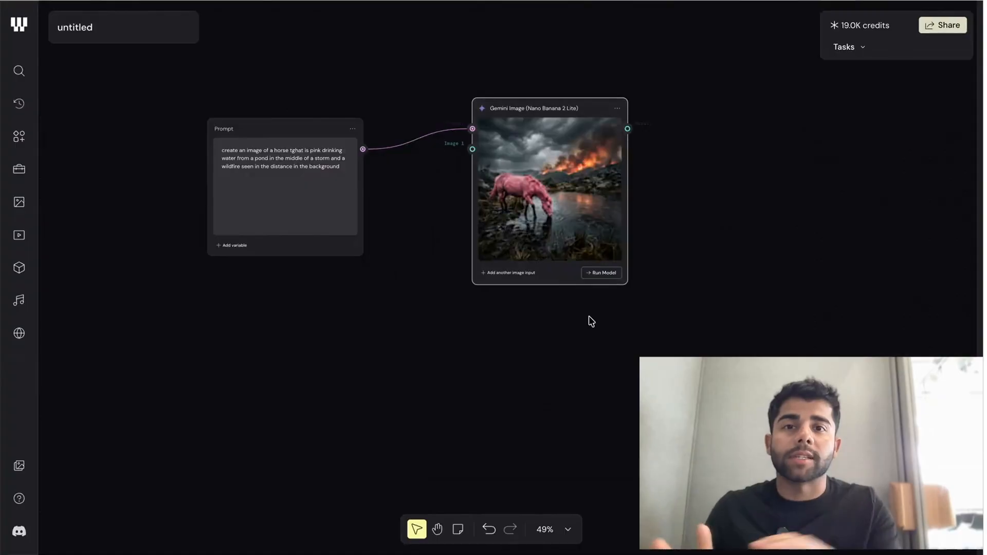
pyautogui.scroll(2, 504, 219)
pyautogui.scroll(10, 503, 218)
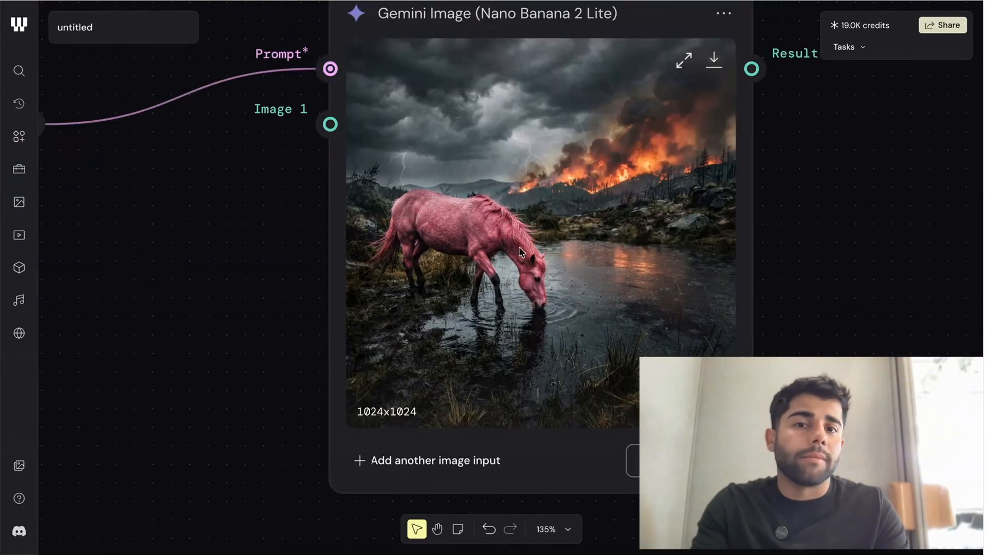
# Append the line "its a very cinematic dramatic scene" to the prompt and run the image model again
pyautogui.scroll(-8, 520, 246)
pyautogui.hscroll(-5, 519, 247)
pyautogui.click(439, 230)
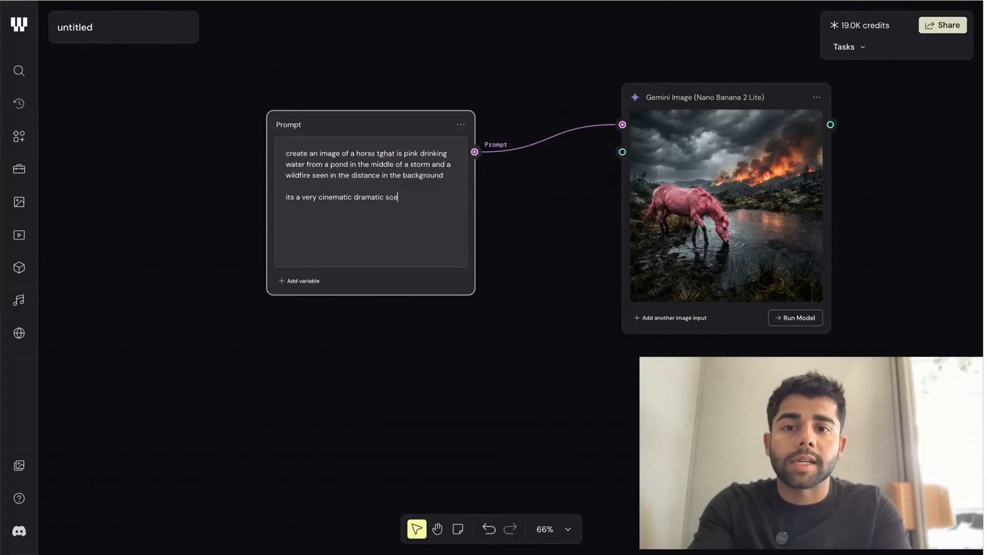
pyautogui.click(801, 321)
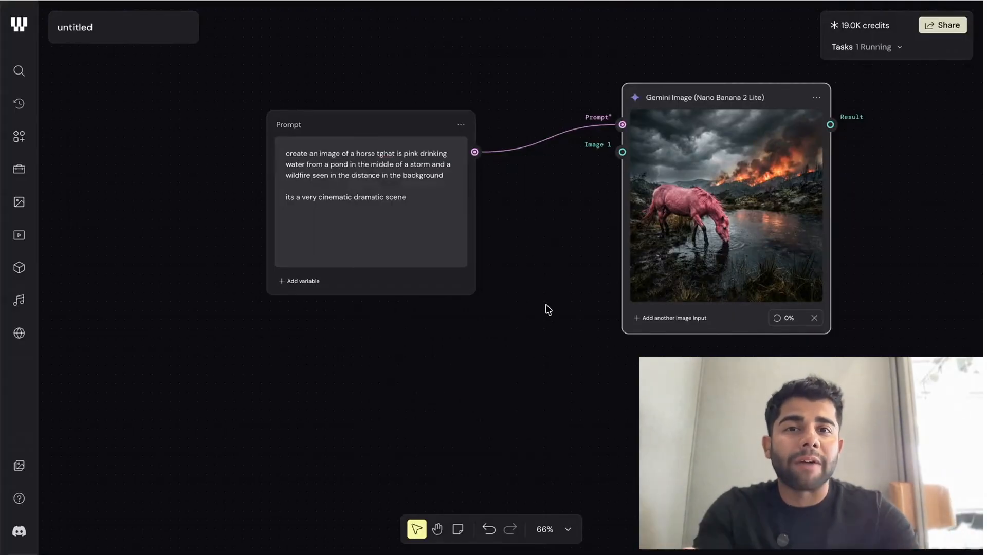
# Add a variable to the Prompt node, move it onto its own paragraph, and put the label "Scene:" before it
pyautogui.scroll(-3, 384, 264)
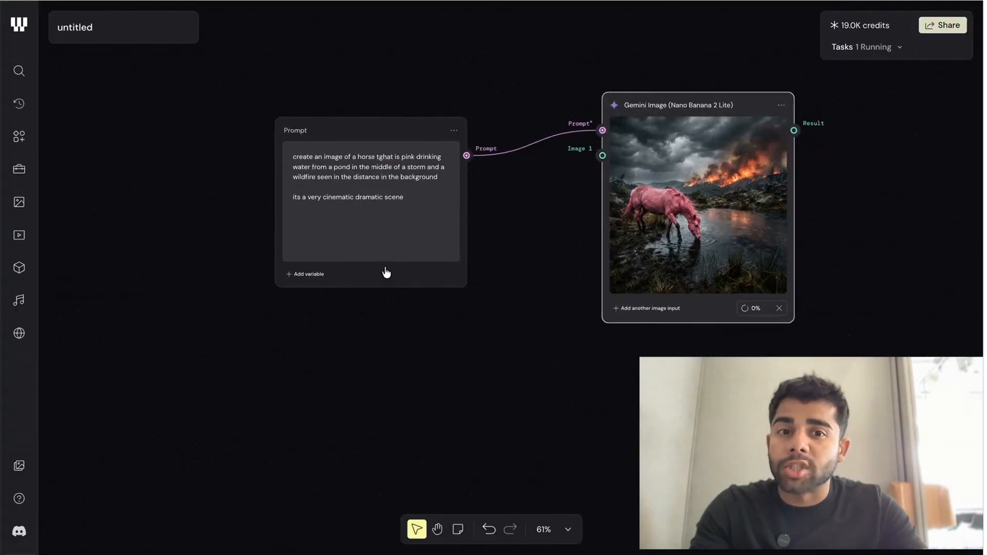
pyautogui.click(317, 275)
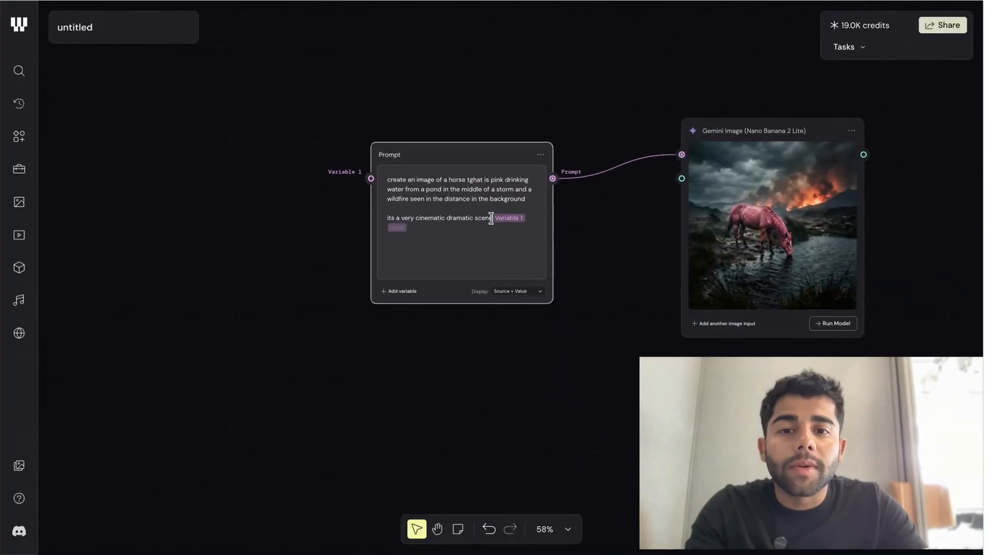
pyautogui.click(491, 218)
pyautogui.press('Return')
pyautogui.press('Return')
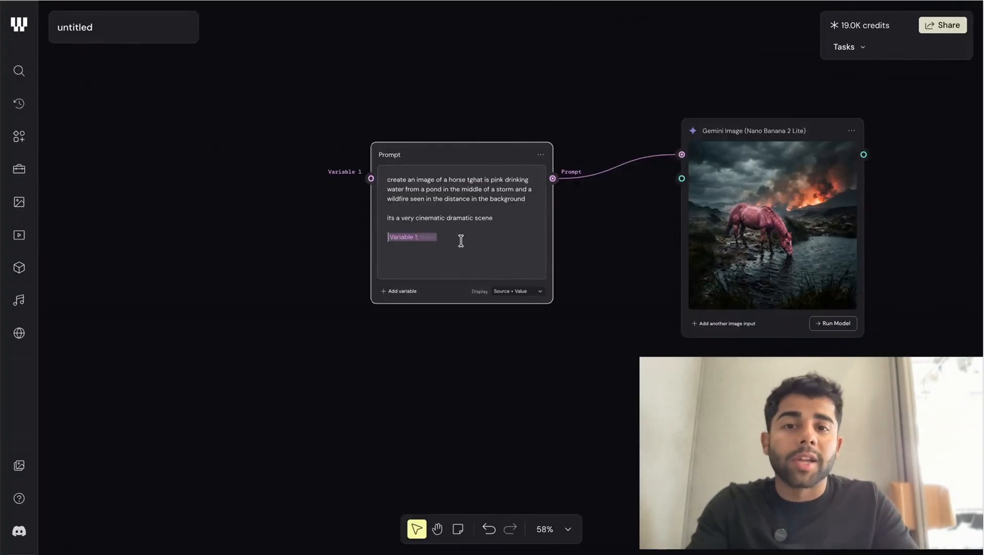
pyautogui.scroll(1, 461, 241)
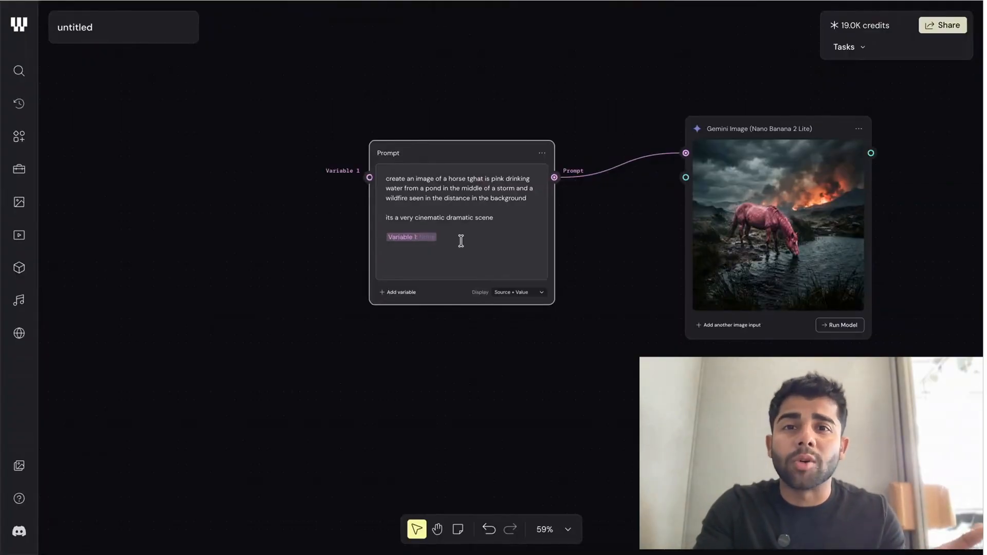
pyautogui.scroll(3, 461, 241)
pyautogui.scroll(5, 461, 241)
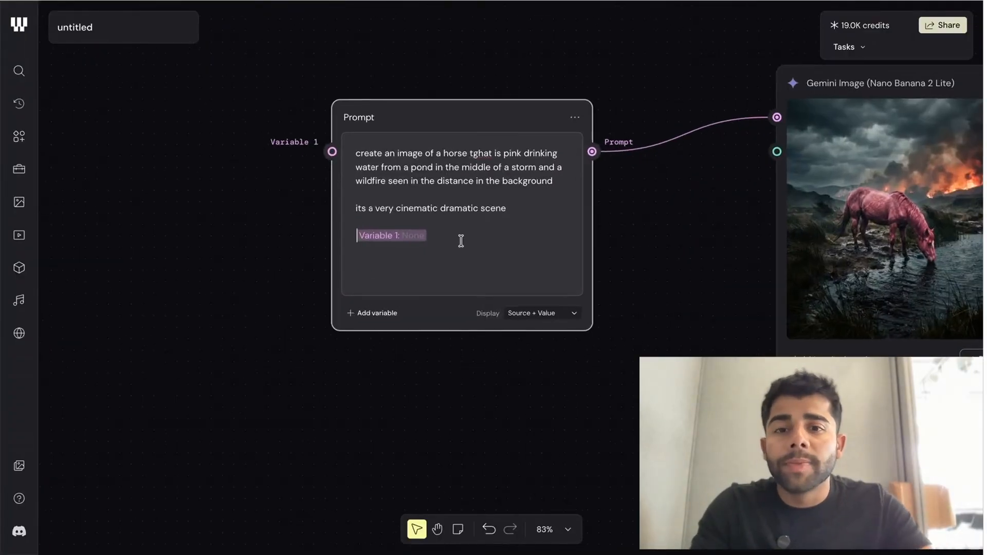
pyautogui.write('Scene:')
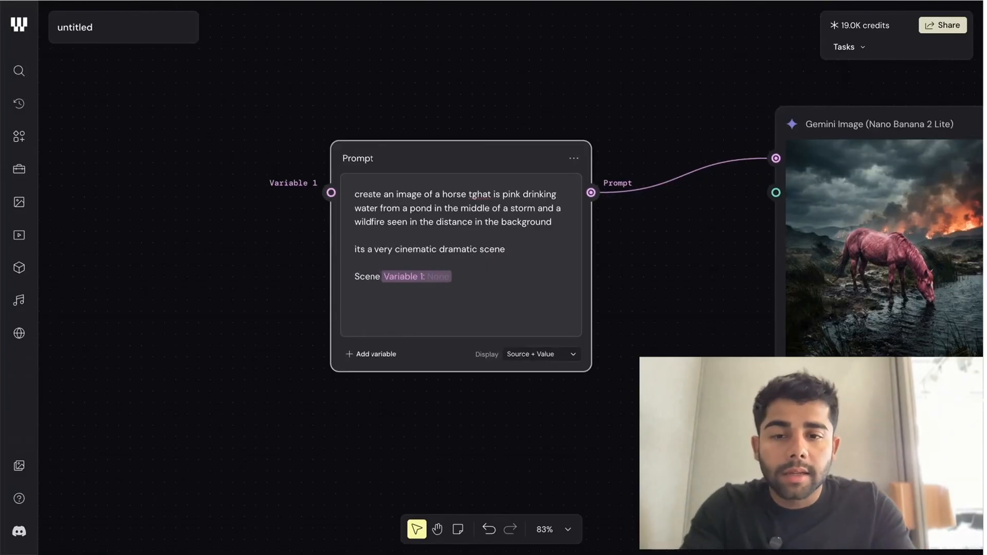
# Delete the line "its a very cinematic dramatic scene" from the prompt and close the gap above the Scene label
pyautogui.hscroll(-1, 211, 167)
pyautogui.hscroll(-5, 211, 167)
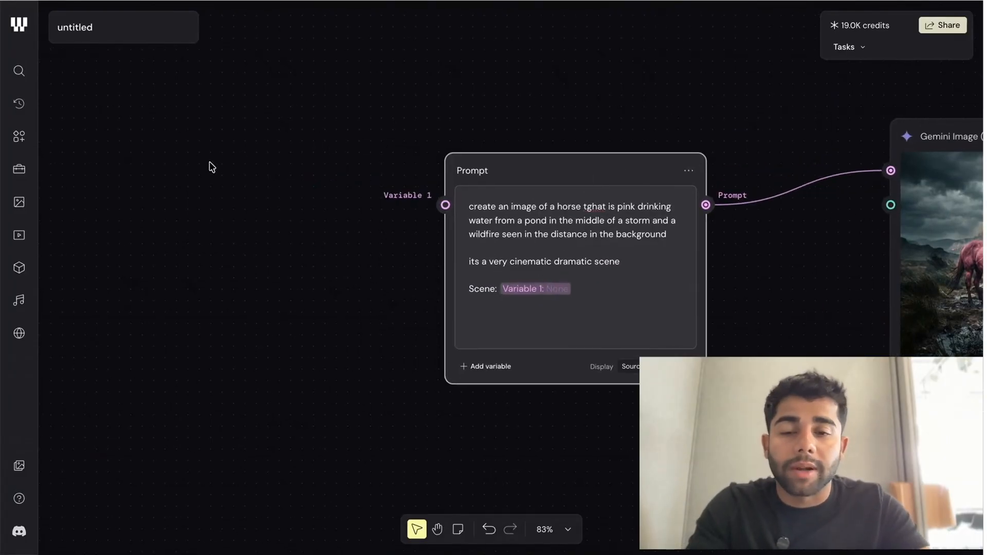
pyautogui.scroll(3, 501, 297)
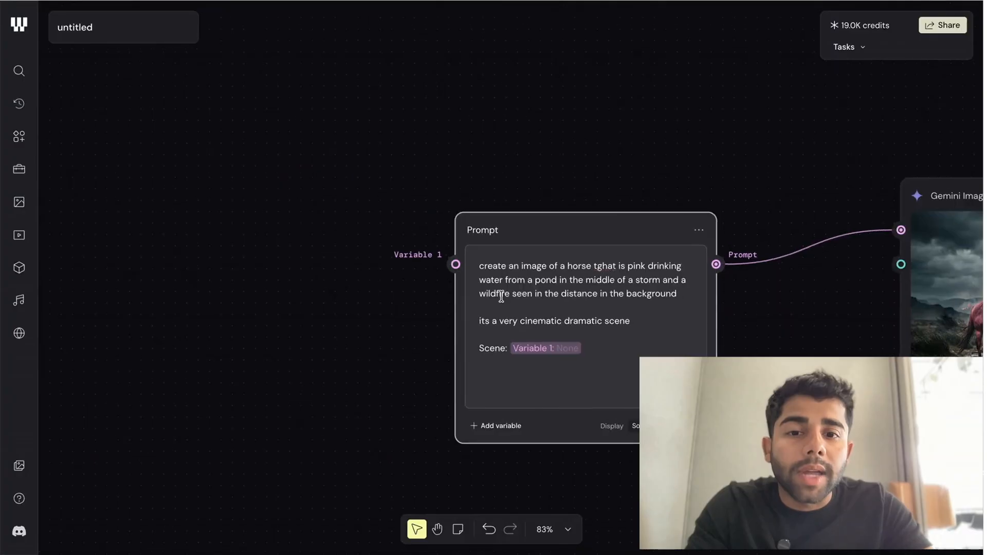
pyautogui.moveTo(630, 321); pyautogui.dragTo(478, 320)
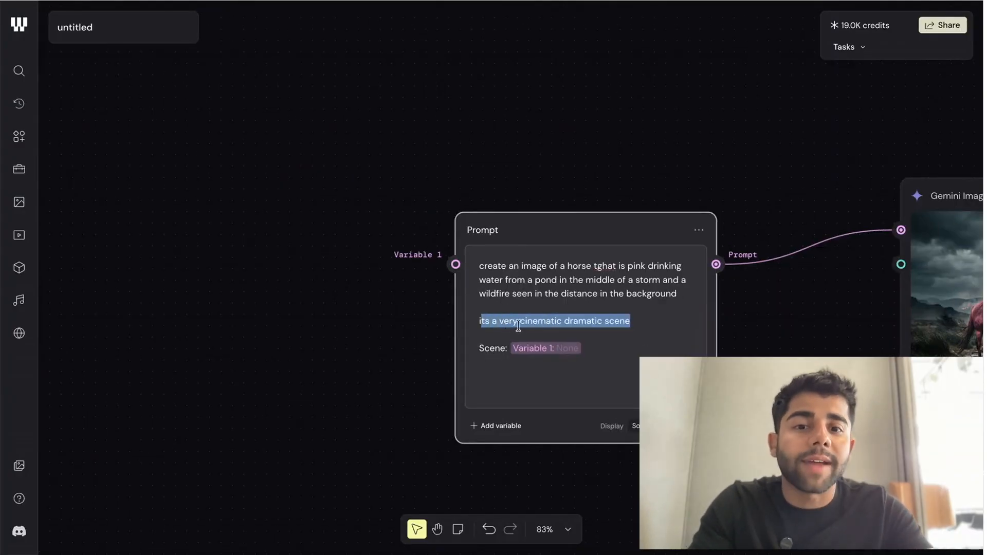
pyautogui.scroll(-5, 636, 331)
pyautogui.hscroll(7, 636, 331)
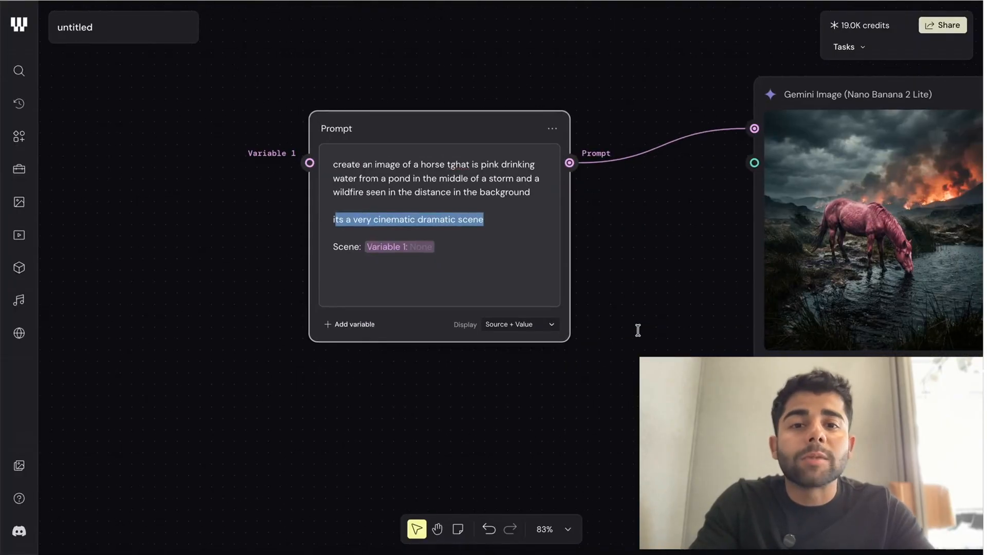
pyautogui.moveTo(490, 219); pyautogui.dragTo(335, 219)
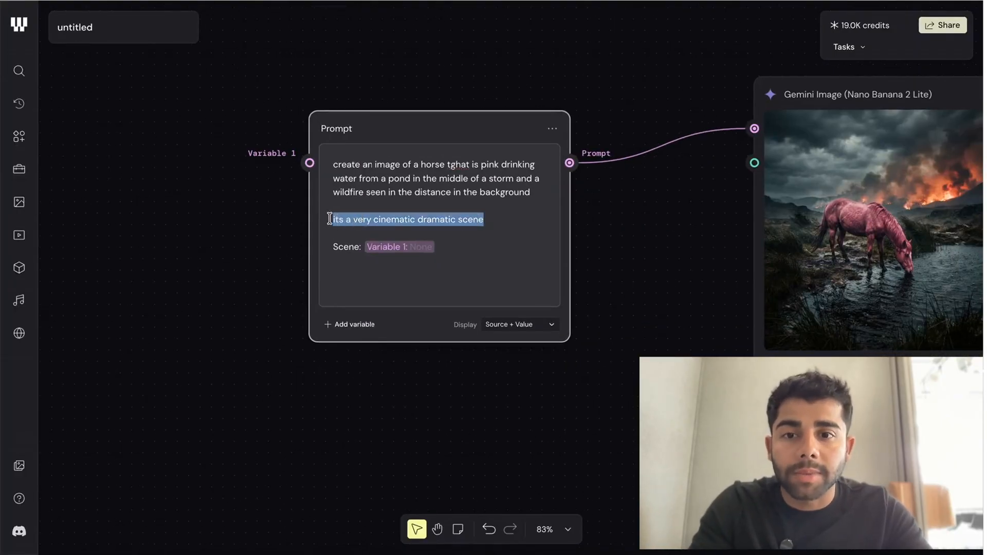
pyautogui.press('BackSpace')
pyautogui.press('BackSpace')
pyautogui.press('BackSpace')
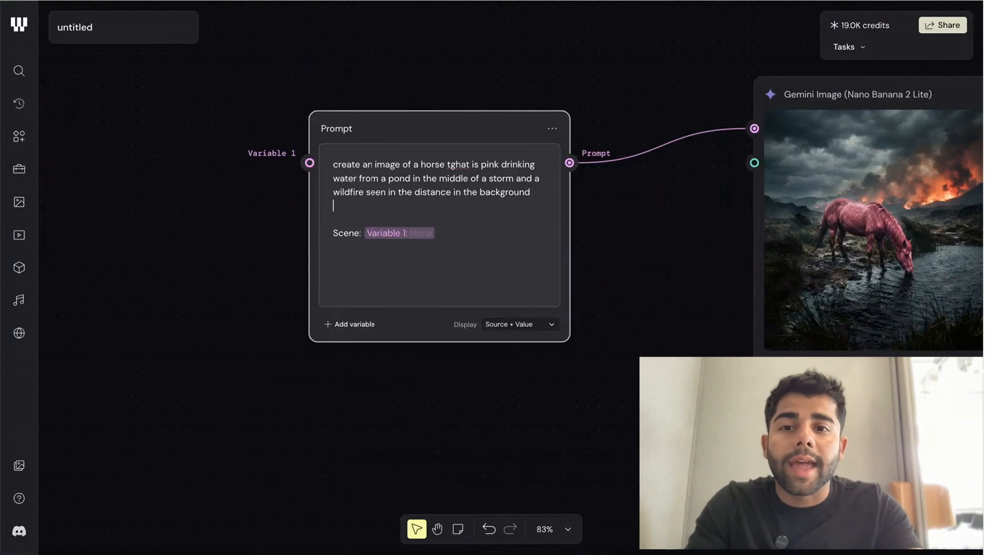
# Add the label "Tiime of the day:" in a new paragraph below the Scene line and insert a second variable after it
pyautogui.click(443, 221)
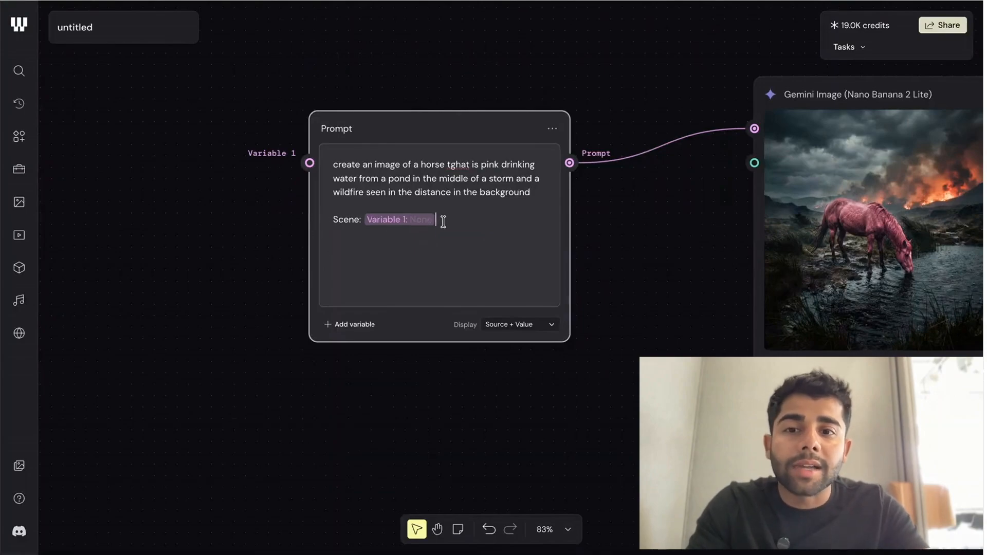
pyautogui.write('day:')
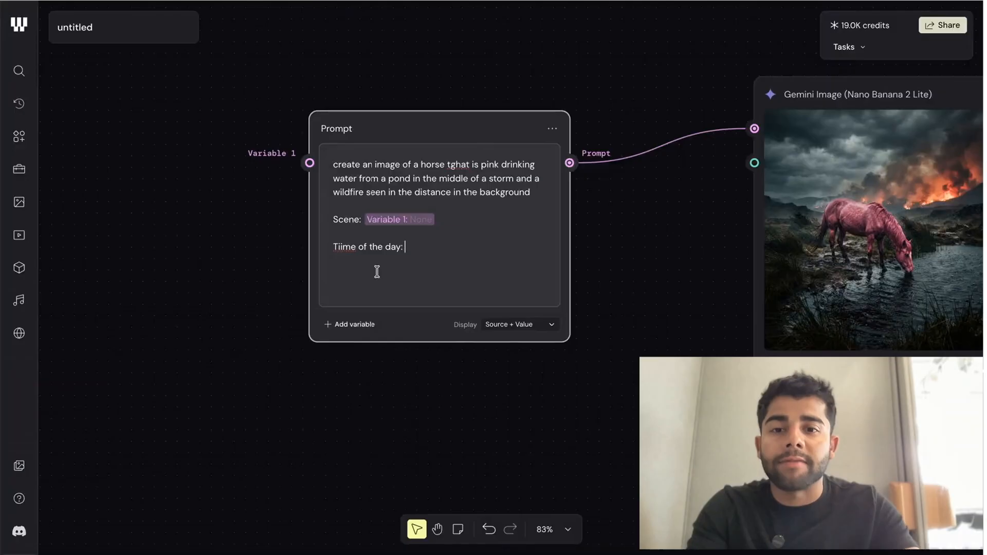
pyautogui.click(354, 323)
pyautogui.hscroll(-10, 239, 226)
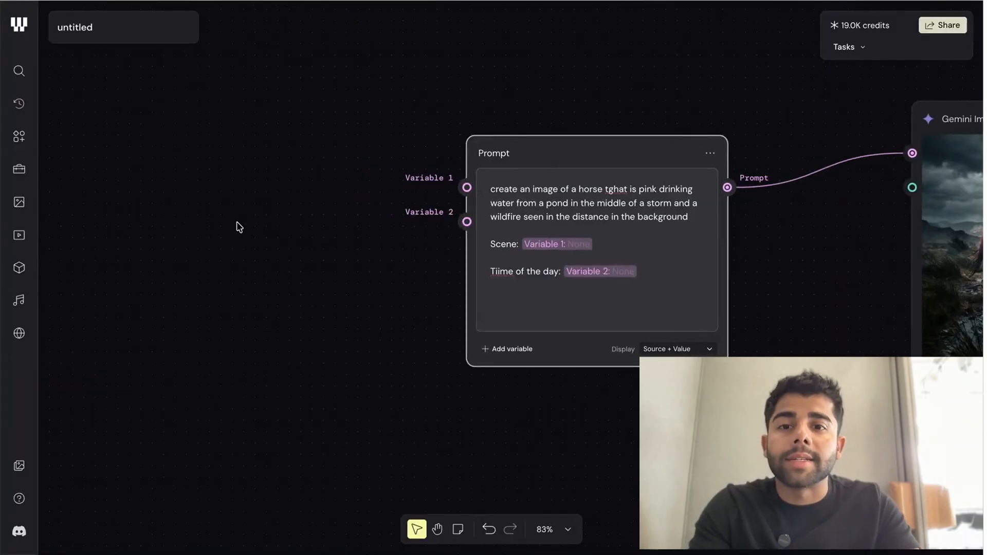
# Add a new Prompt node, connect its output to the Variable 1 input, and move it higher on the canvas
pyautogui.doubleClick(206, 118)
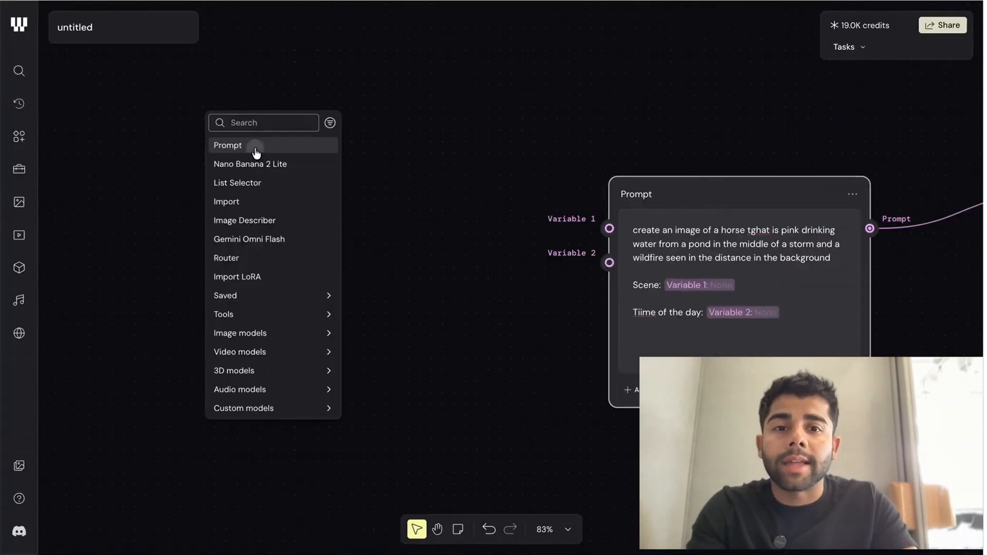
pyautogui.click(253, 146)
pyautogui.moveTo(464, 165); pyautogui.dragTo(608, 228)
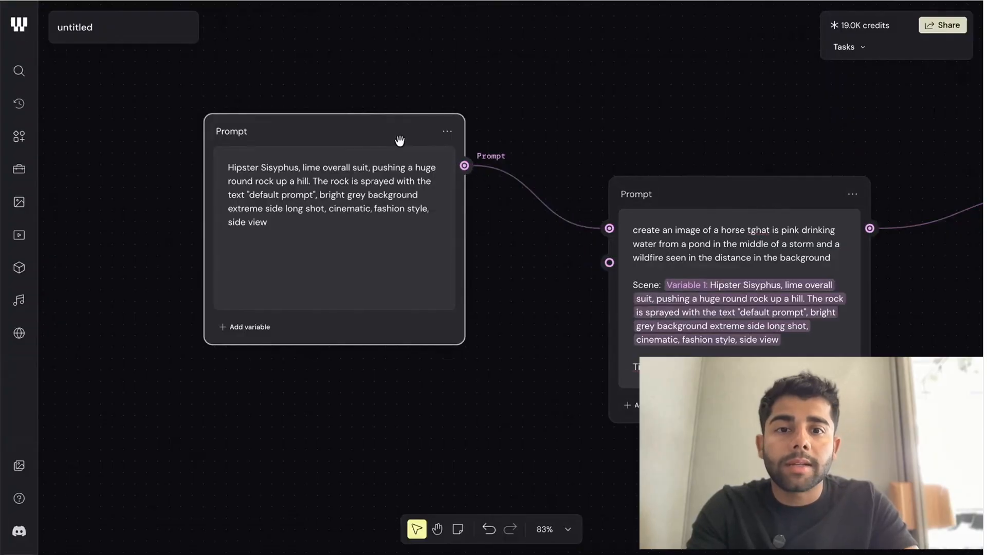
pyautogui.moveTo(399, 136); pyautogui.dragTo(370, 24)
# Add another Prompt node below the first new one and connect its output to the Variable 2 input
pyautogui.doubleClick(359, 353)
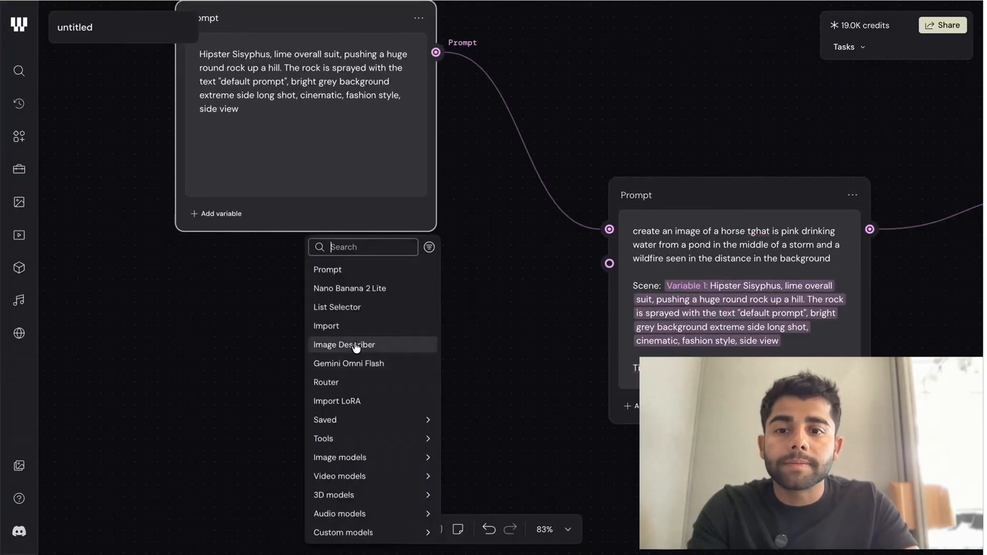
pyautogui.click(359, 269)
pyautogui.moveTo(412, 324); pyautogui.dragTo(323, 285)
pyautogui.moveTo(447, 333); pyautogui.dragTo(608, 262)
pyautogui.scroll(-3, 572, 358)
pyautogui.scroll(-2, 572, 358)
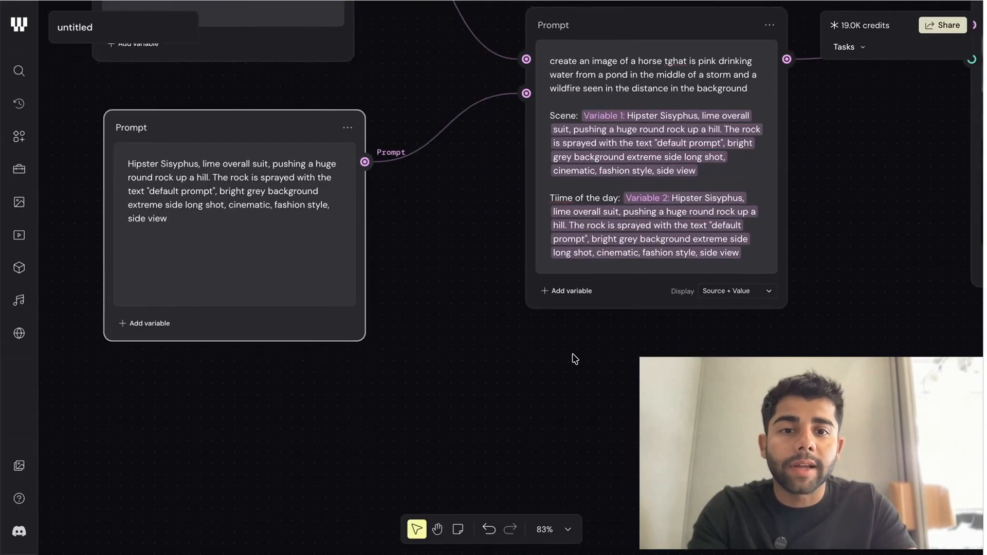
# Clear the default prompt text from both Prompt nodes that feed the variables
pyautogui.scroll(2, 572, 358)
pyautogui.tripleClick(326, 65)
pyautogui.press('BackSpace')
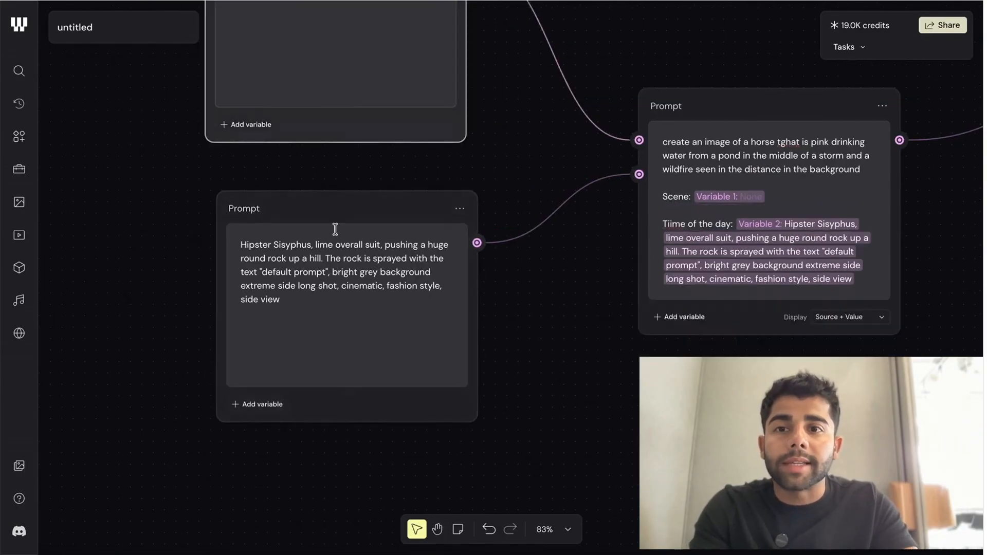
pyautogui.tripleClick(335, 226)
pyautogui.press('BackSpace')
pyautogui.scroll(3, 345, 251)
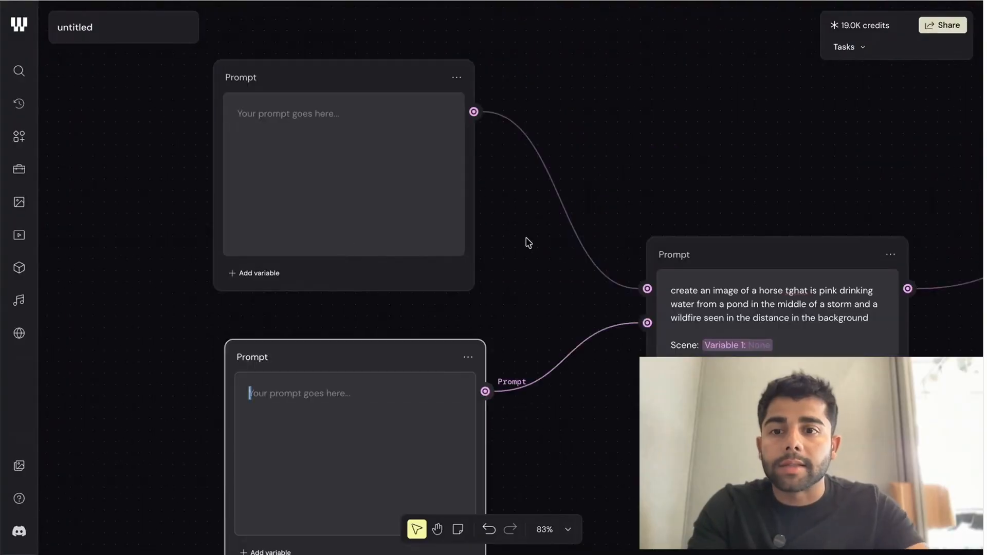
# Rename the Prompt node feeding Variable 1 to "Scene" and the one feeding Variable 2 to "Time of the day"
pyautogui.click(244, 92)
pyautogui.doubleClick(239, 78)
pyautogui.write('Scene')
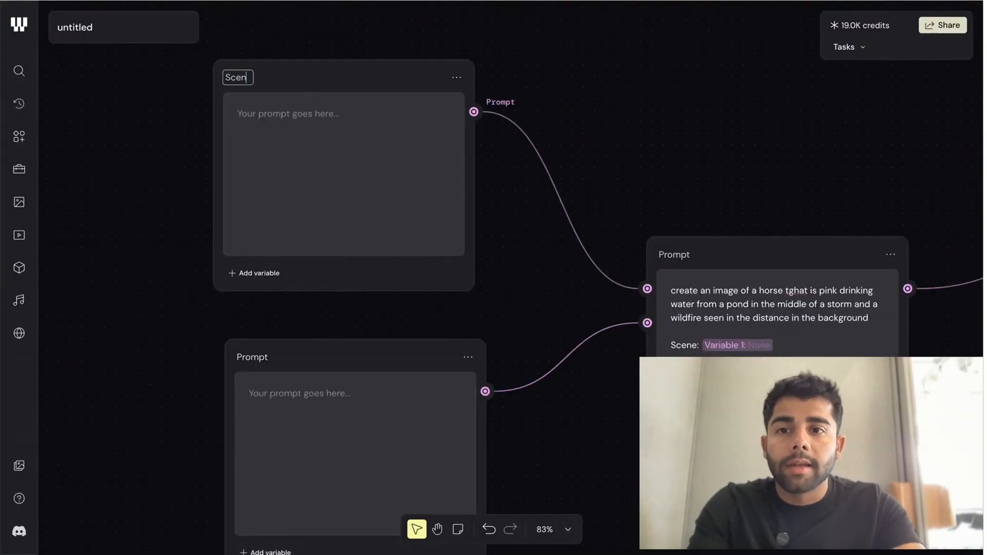
pyautogui.doubleClick(252, 358)
pyautogui.write('Time of the day')
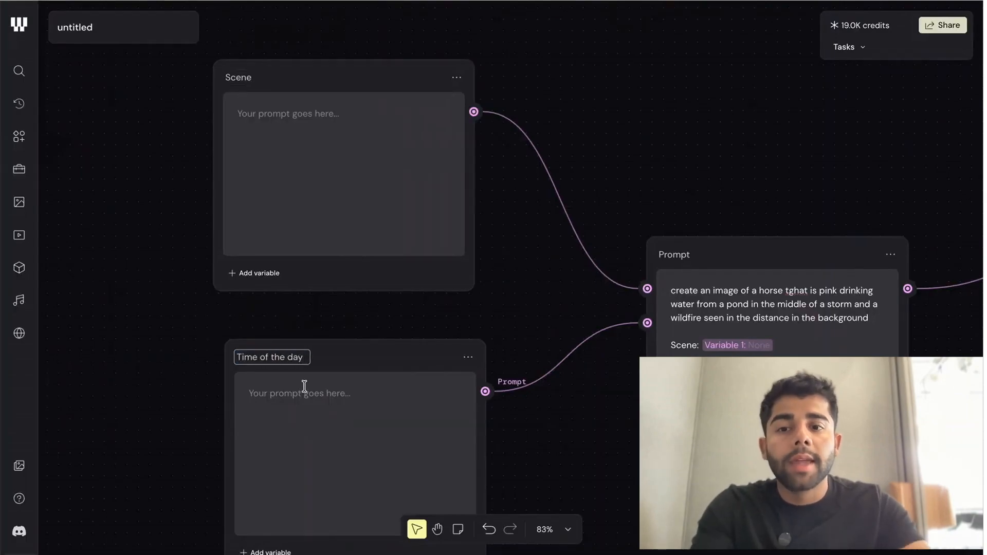
pyautogui.click(535, 320)
pyautogui.scroll(-5, 535, 319)
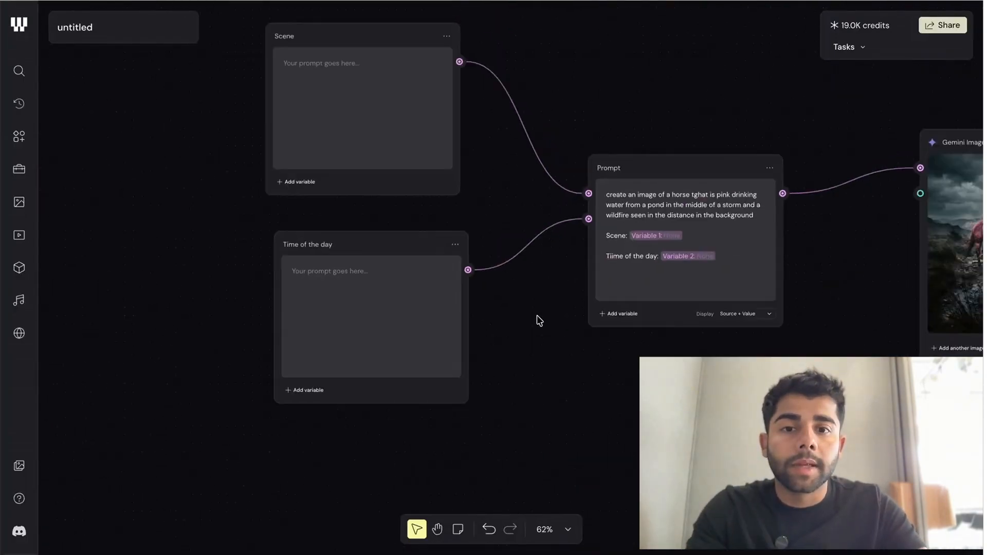
pyautogui.scroll(1, 537, 317)
pyautogui.hscroll(1, 537, 316)
pyautogui.scroll(-2, 630, 389)
pyautogui.hscroll(3, 630, 390)
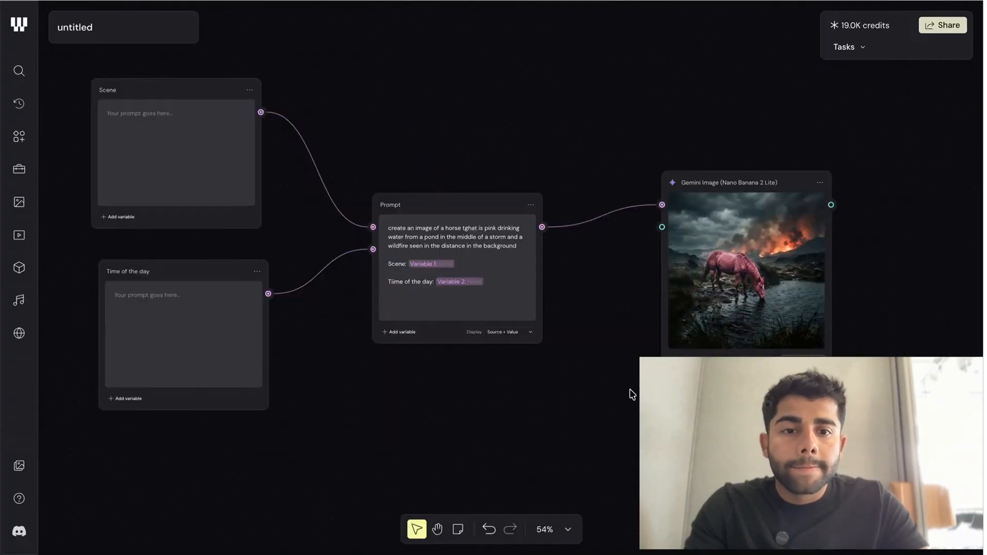
# Add an Output node connected to the Gemini Image node's Result and move it slightly closer to that node
pyautogui.hscroll(5, 632, 395)
pyautogui.scroll(-1, 632, 394)
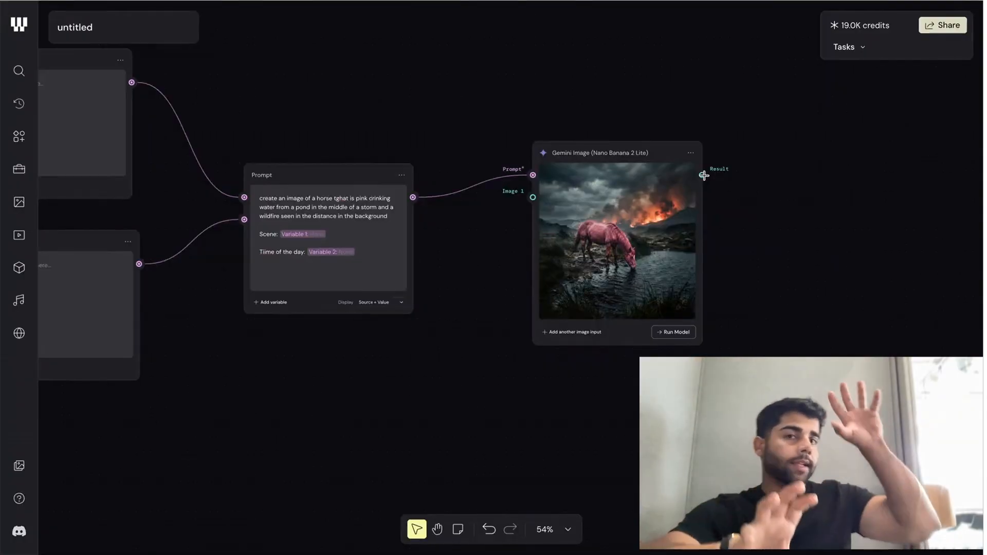
pyautogui.moveTo(703, 176); pyautogui.dragTo(840, 193)
pyautogui.write('out')
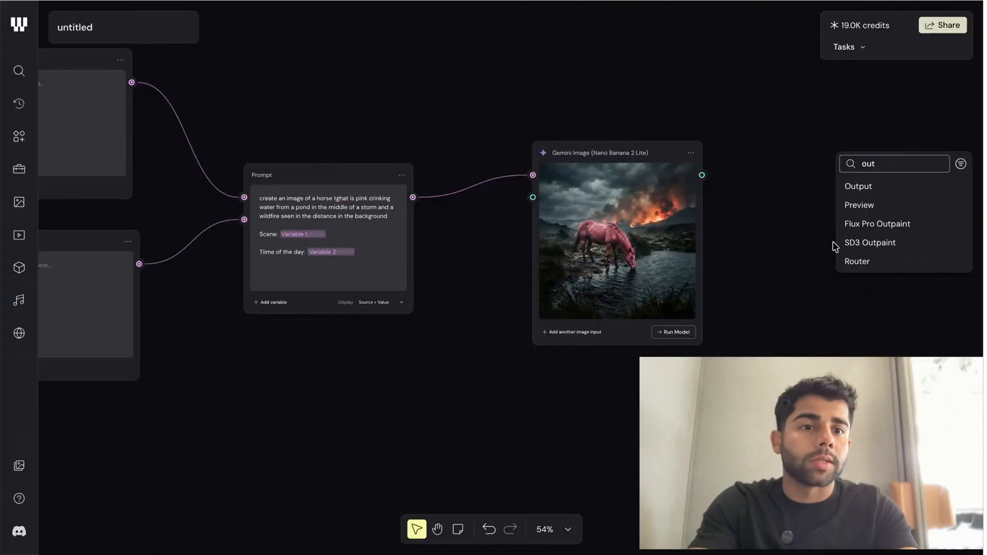
pyautogui.click(859, 187)
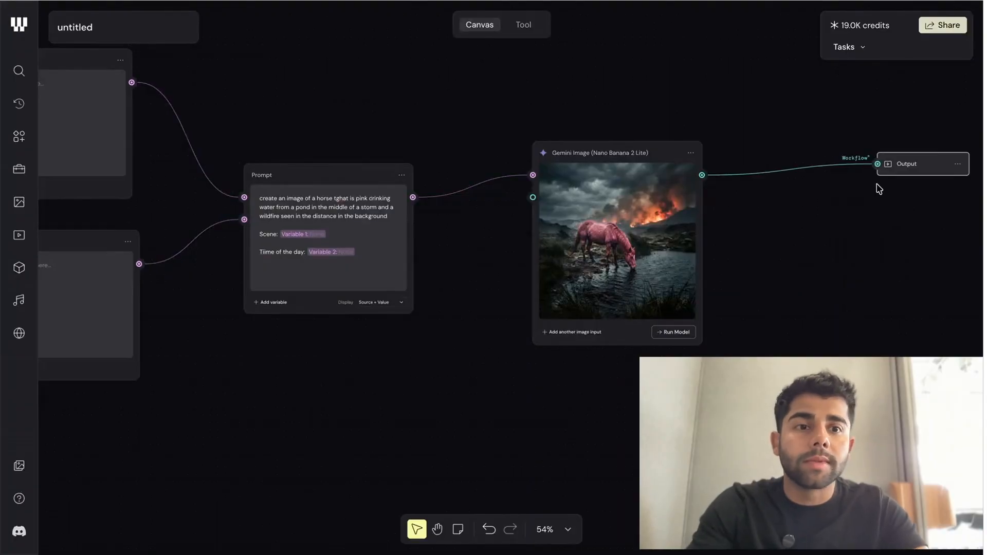
pyautogui.moveTo(930, 161); pyautogui.dragTo(900, 160)
pyautogui.scroll(-2, 835, 240)
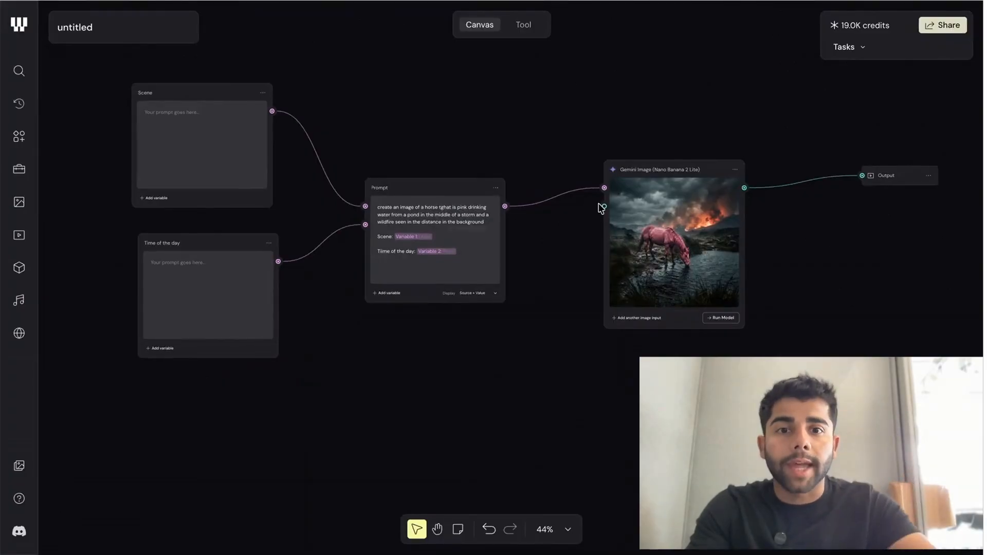
# In the Tool view, enter Scene "by the poond wildfire in the distance , and lots of cars burning and blowing up, ocean on the one side"
pyautogui.hscroll(5, 864, 193)
pyautogui.scroll(2, 865, 194)
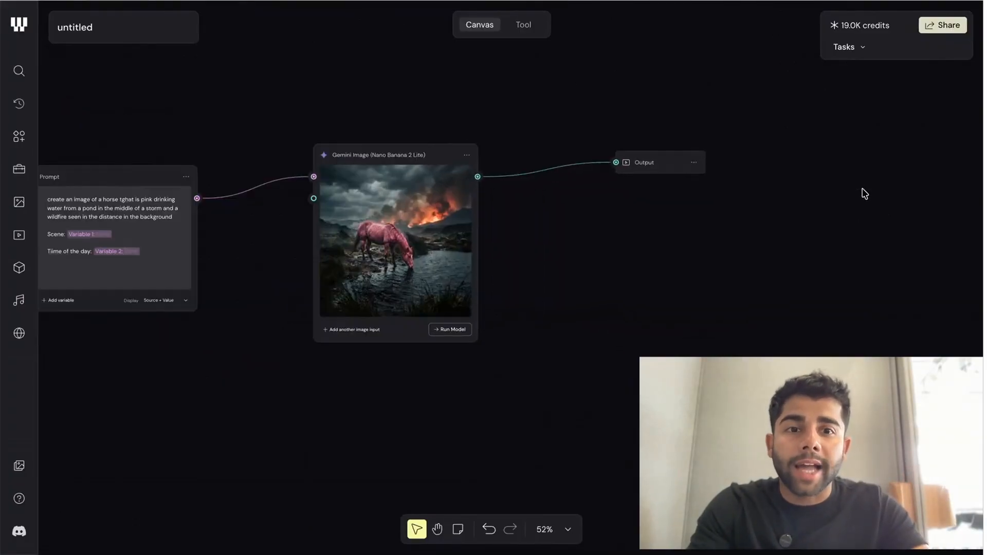
pyautogui.scroll(3, 864, 194)
pyautogui.scroll(-4, 595, 236)
pyautogui.hscroll(-5, 566, 244)
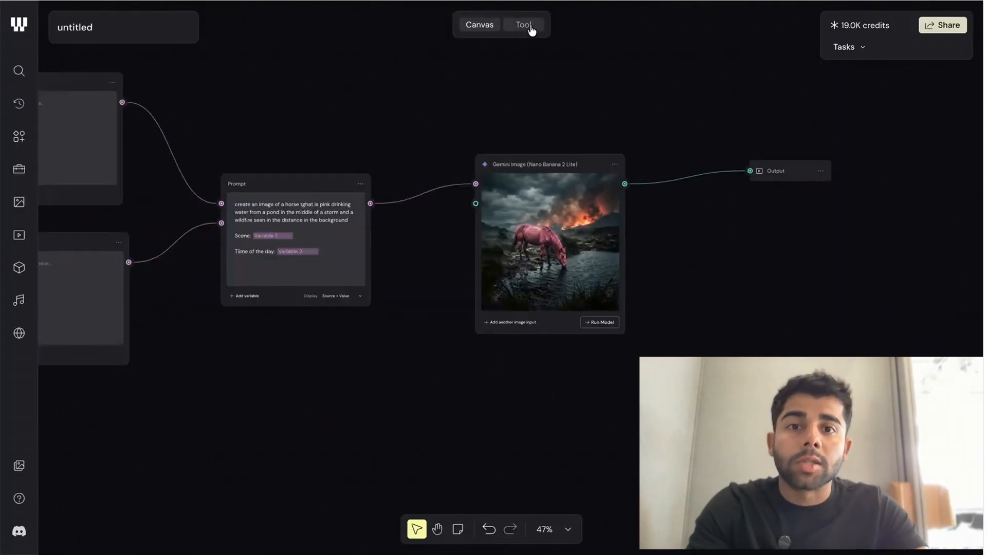
pyautogui.hscroll(-2, 465, 73)
pyautogui.click(523, 29)
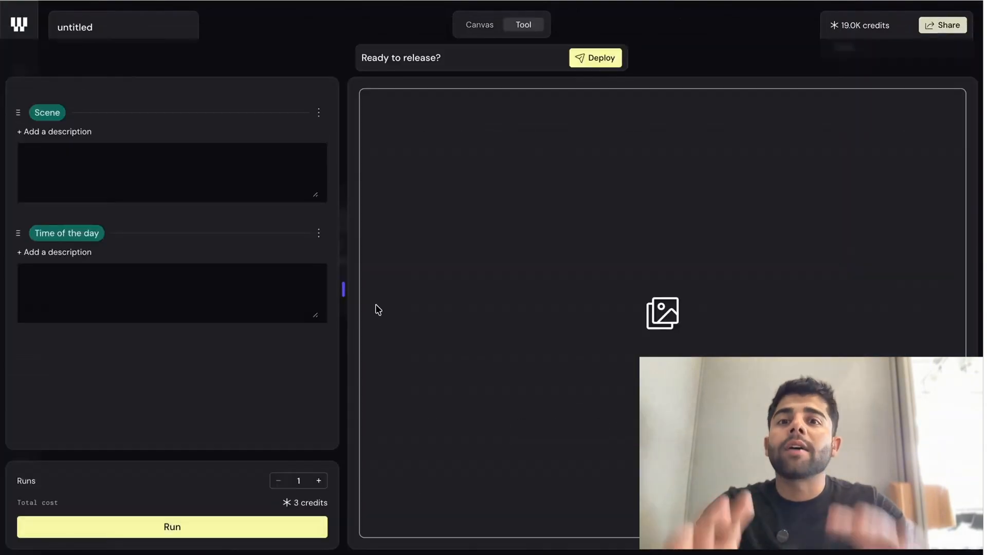
pyautogui.click(176, 167)
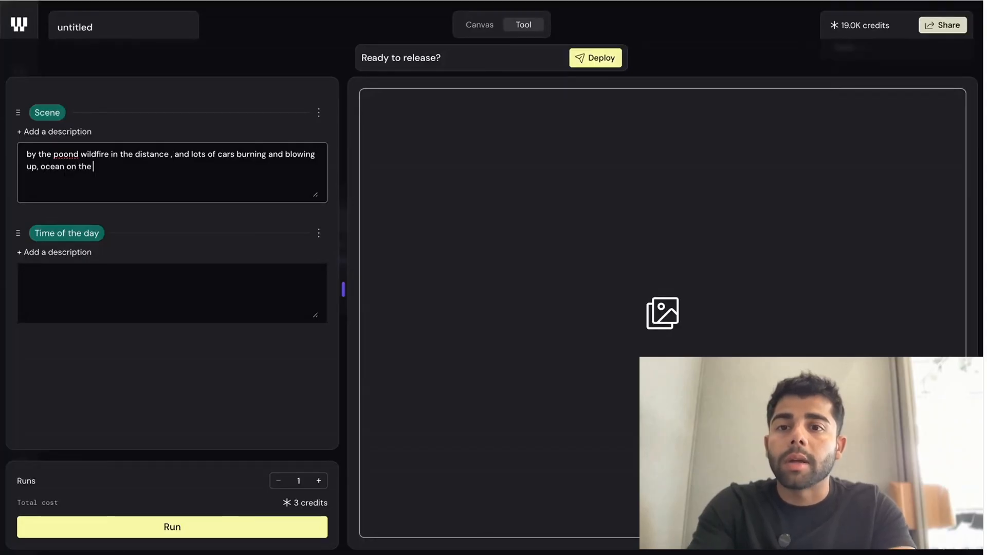
# Set Time of the day to "night gloomy" and run the tool
pyautogui.click(84, 304)
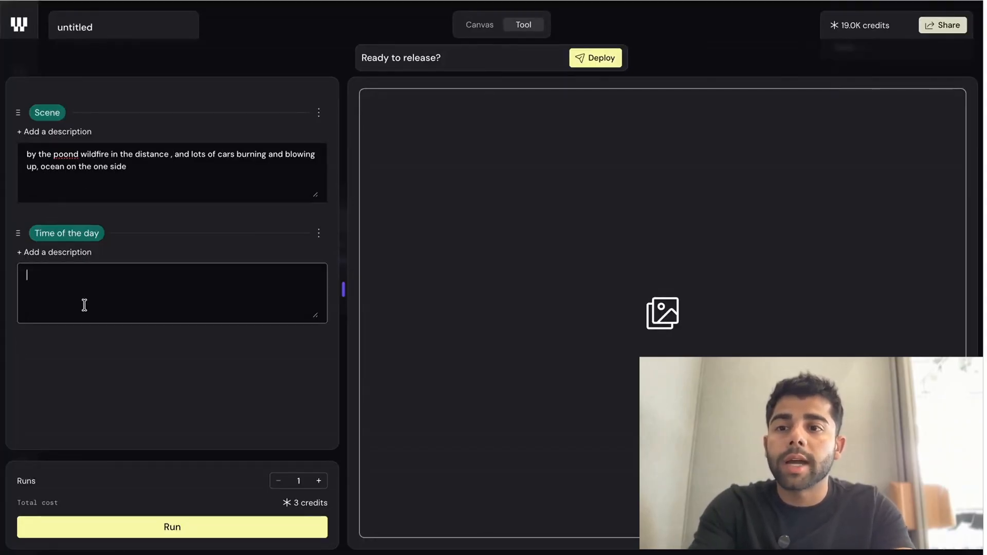
pyautogui.write('night gloomy')
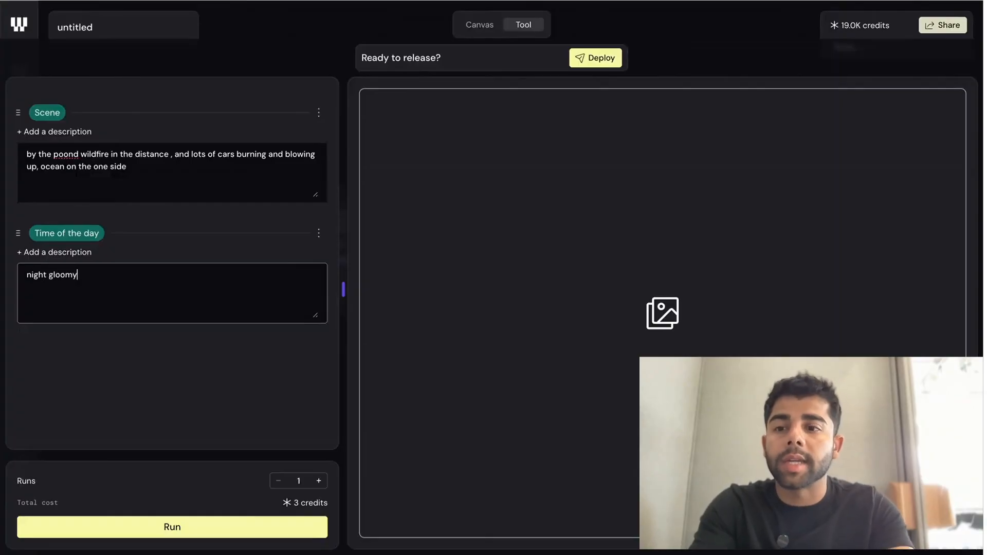
pyautogui.click(244, 528)
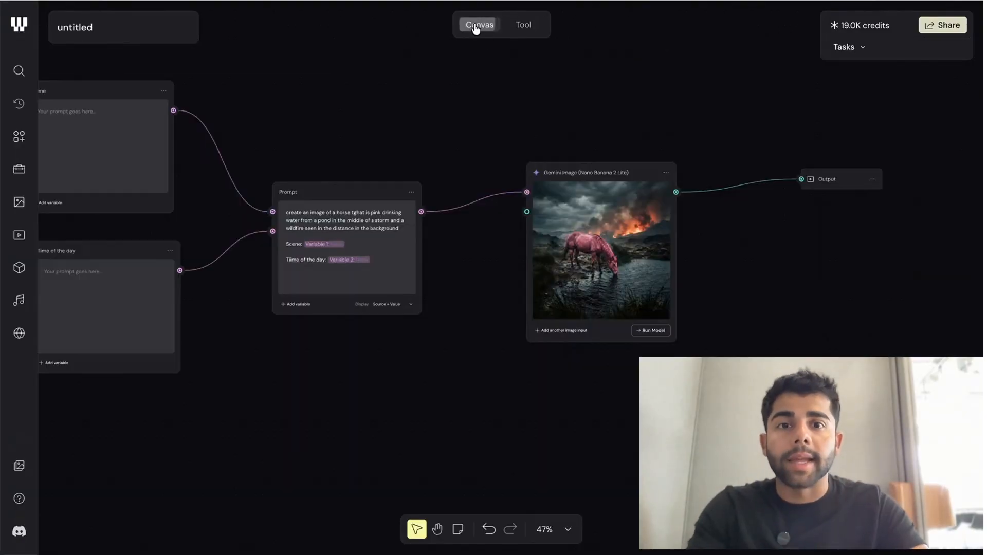
# Return from the Tool view to the canvas with the full node workflow
pyautogui.click(474, 25)
pyautogui.scroll(-3, 382, 386)
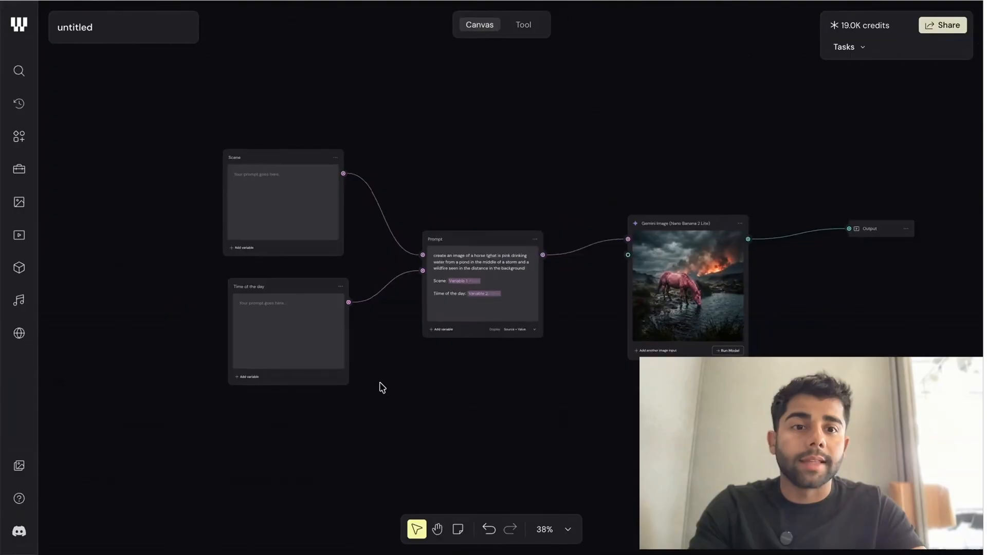
pyautogui.scroll(-2, 379, 289)
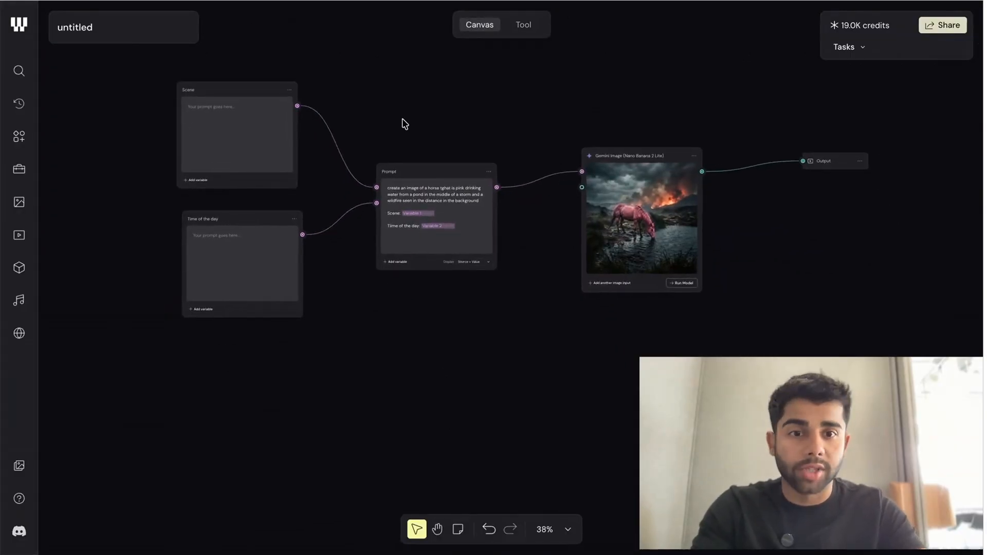
pyautogui.click(526, 28)
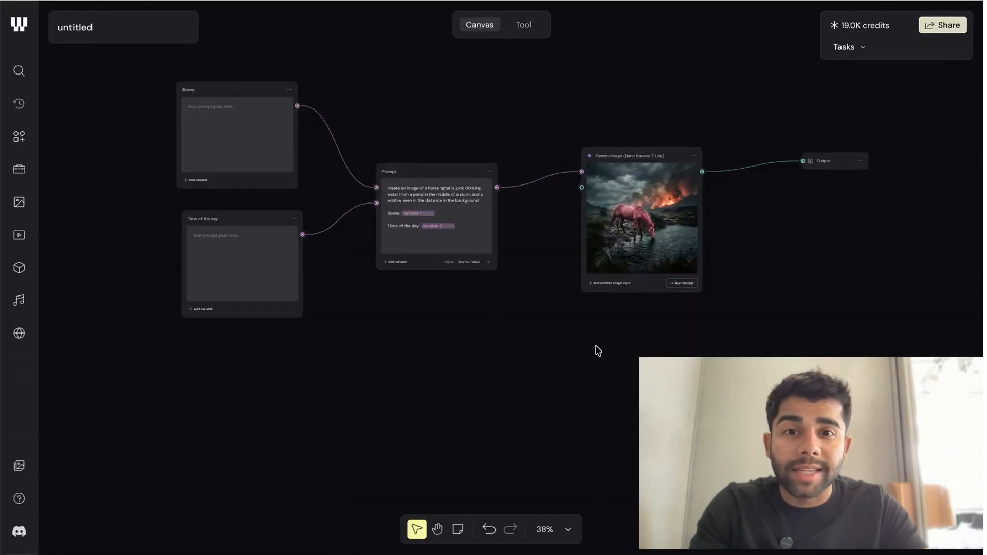
pyautogui.scroll(-2, 598, 350)
pyautogui.scroll(-5, 598, 351)
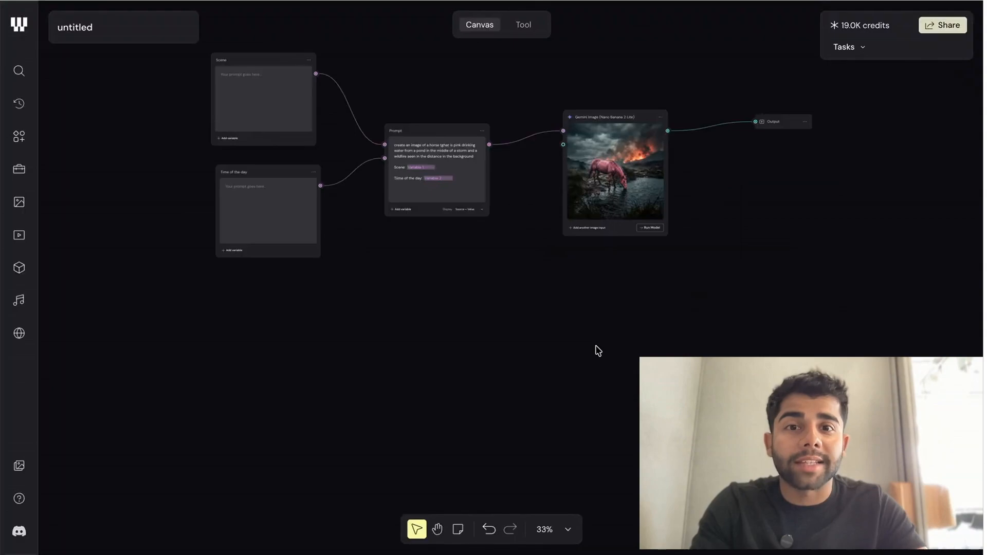
pyautogui.scroll(-3, 598, 351)
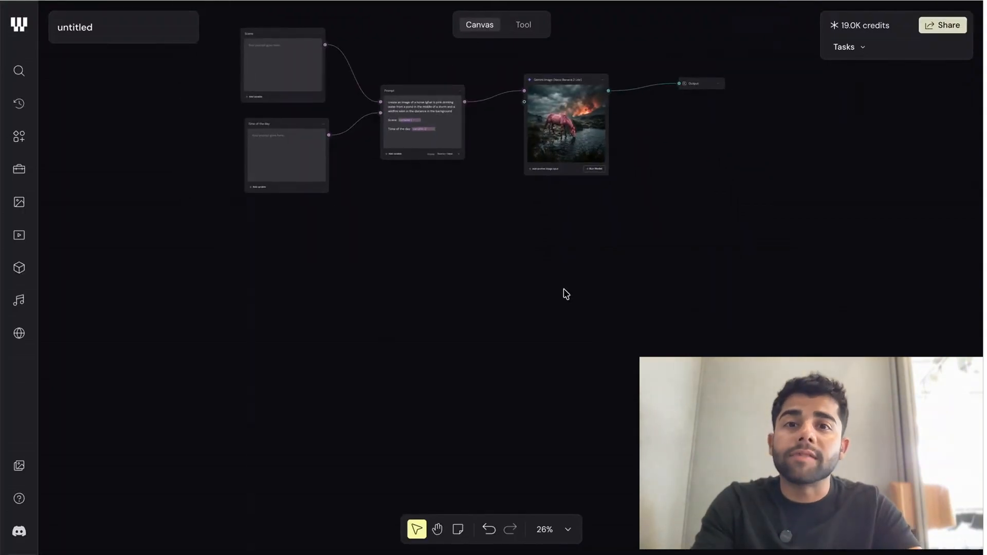
pyautogui.scroll(-3, 551, 282)
pyautogui.scroll(-2, 550, 282)
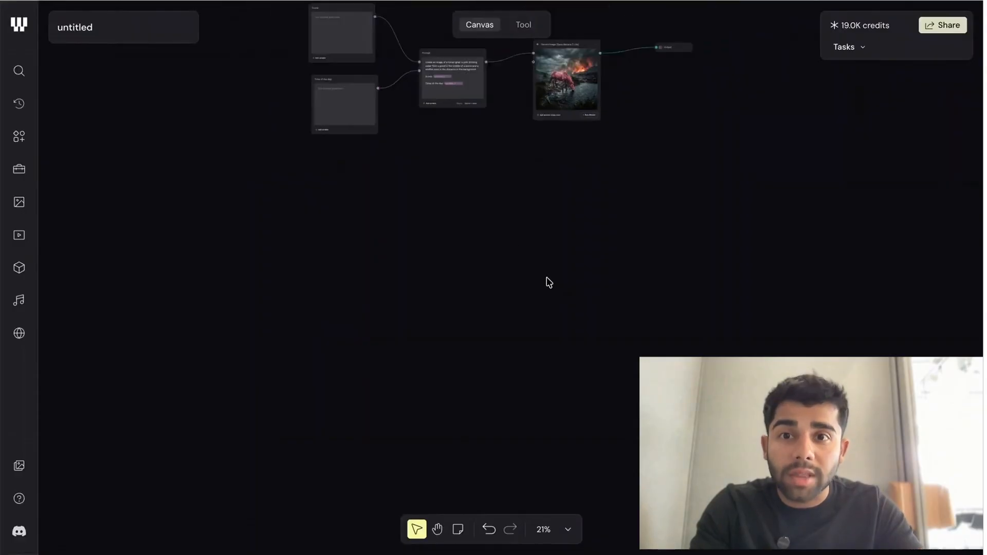
pyautogui.scroll(2, 357, 280)
pyautogui.scroll(2, 357, 280)
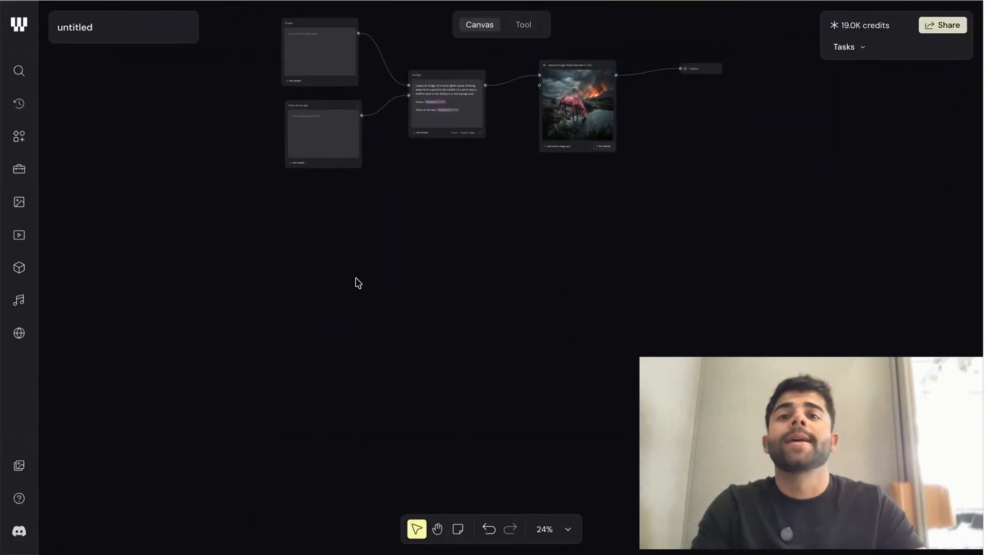
pyautogui.hscroll(5, 358, 283)
pyautogui.scroll(3, 359, 283)
pyautogui.hscroll(-5, 358, 283)
pyautogui.scroll(5, 358, 283)
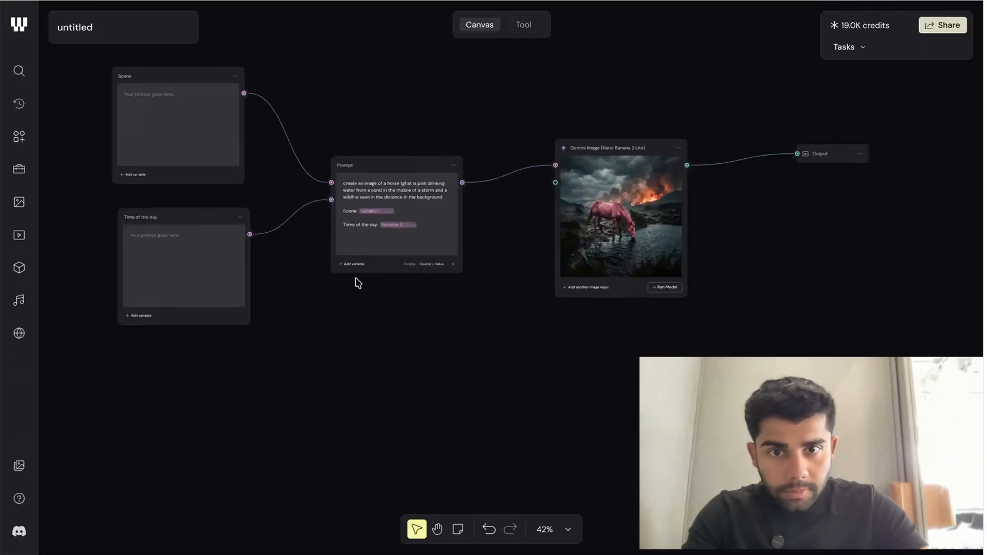
pyautogui.scroll(-2, 358, 283)
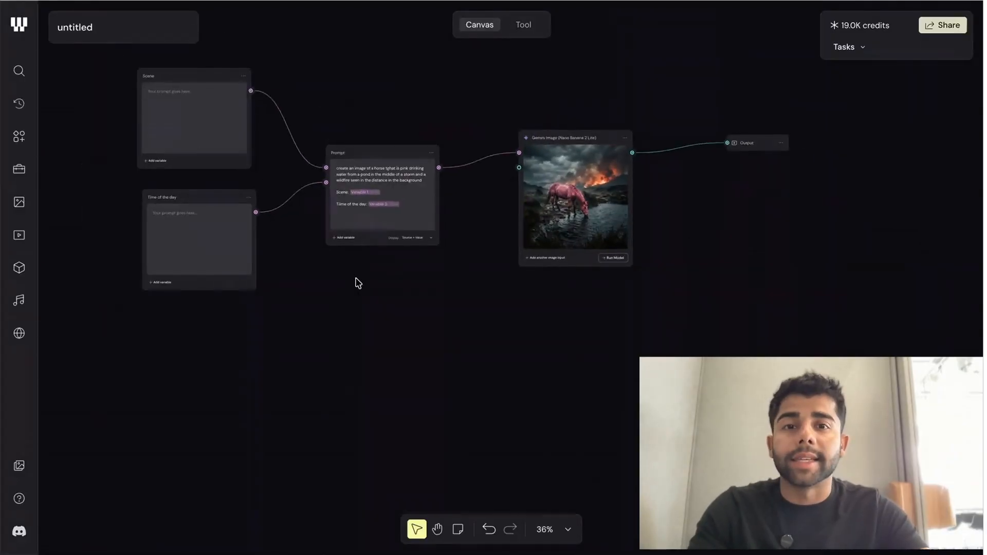
pyautogui.scroll(2, 435, 313)
pyautogui.hscroll(-3, 434, 313)
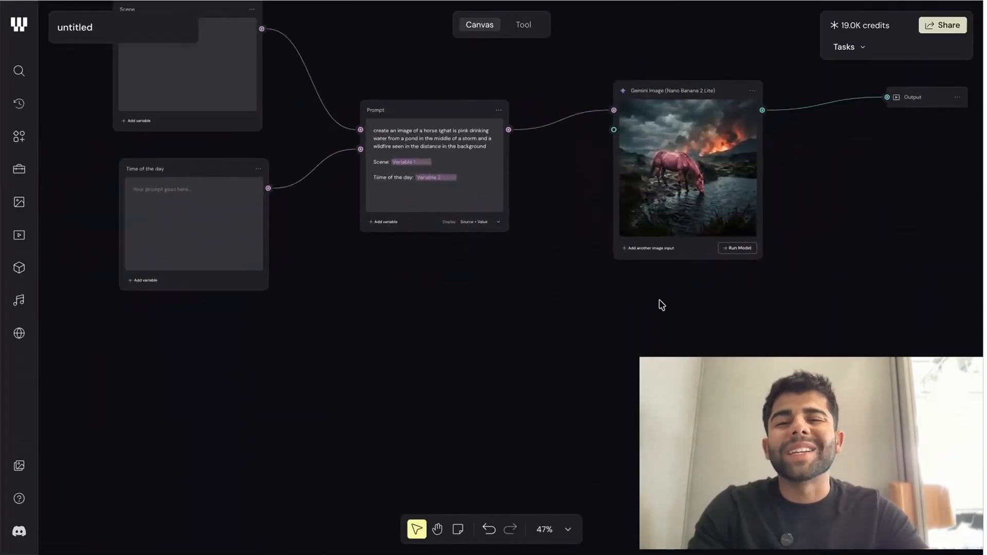
pyautogui.hscroll(4, 661, 305)
pyautogui.hscroll(-3, 427, 238)
pyautogui.scroll(1, 427, 238)
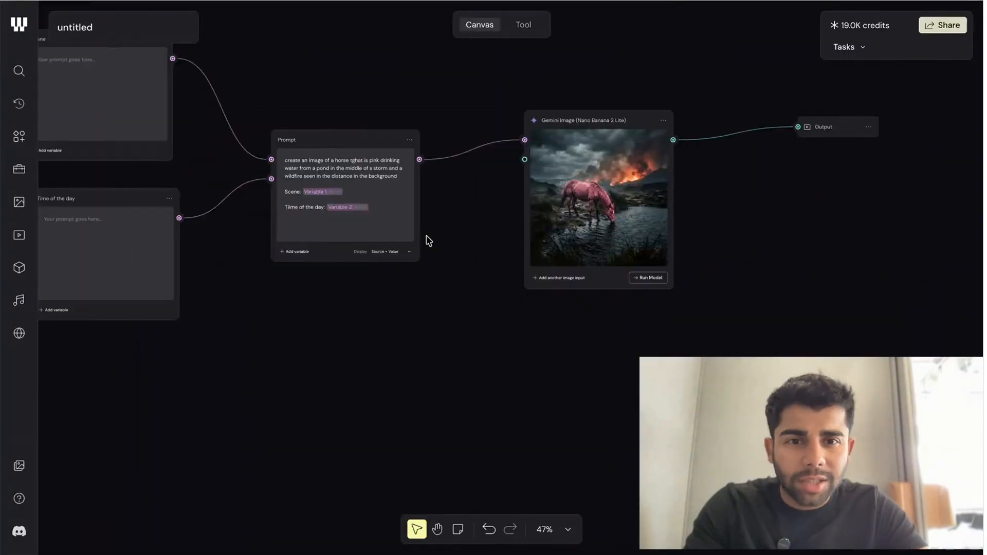
pyautogui.scroll(-3, 467, 253)
pyautogui.scroll(-3, 467, 254)
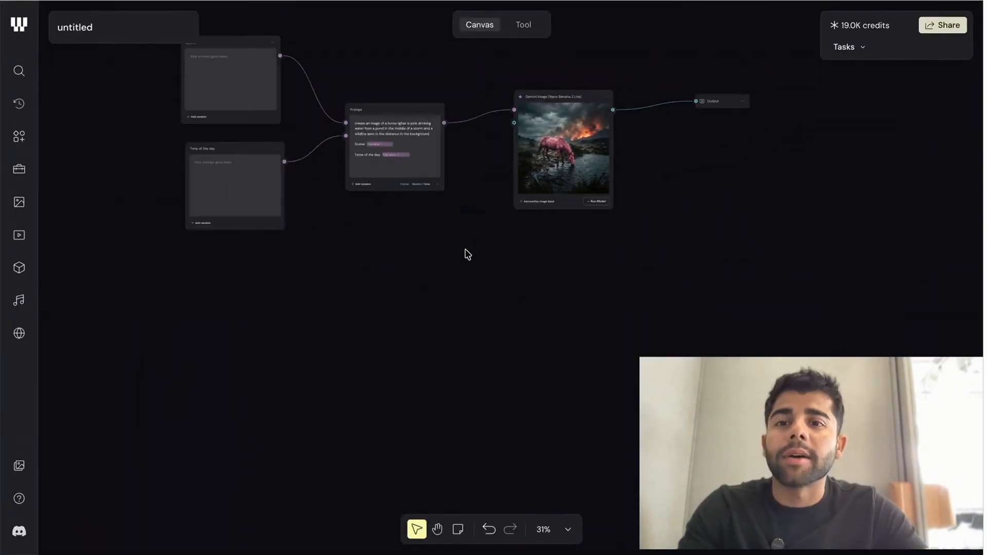
pyautogui.scroll(-1, 467, 253)
pyautogui.hscroll(2, 454, 152)
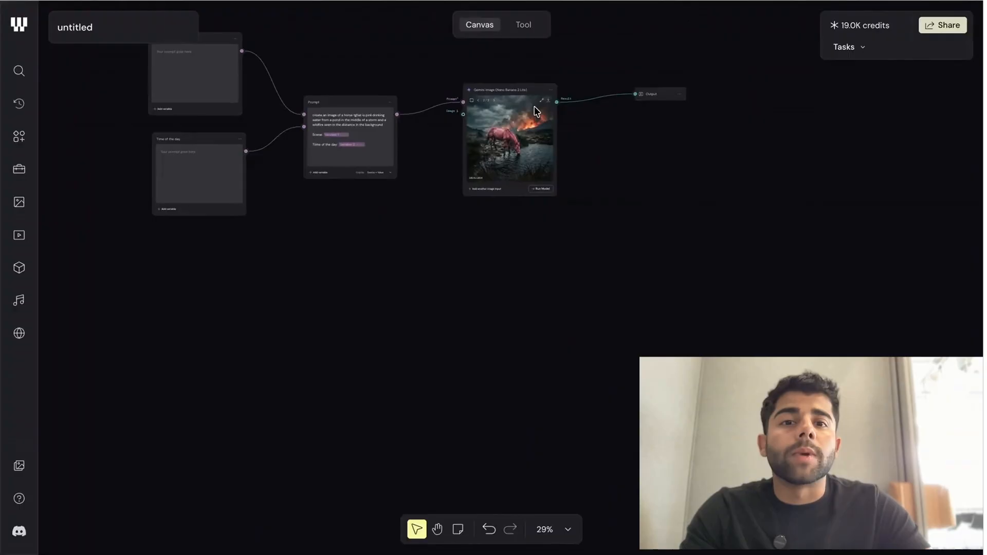
pyautogui.scroll(6, 535, 109)
pyautogui.scroll(2, 534, 108)
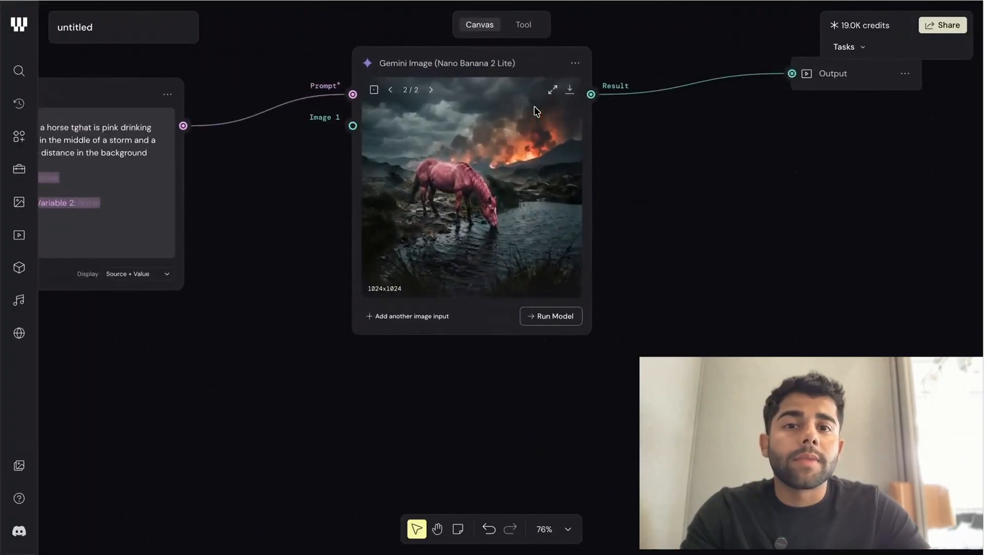
pyautogui.scroll(-3, 630, 166)
pyautogui.scroll(-3, 630, 170)
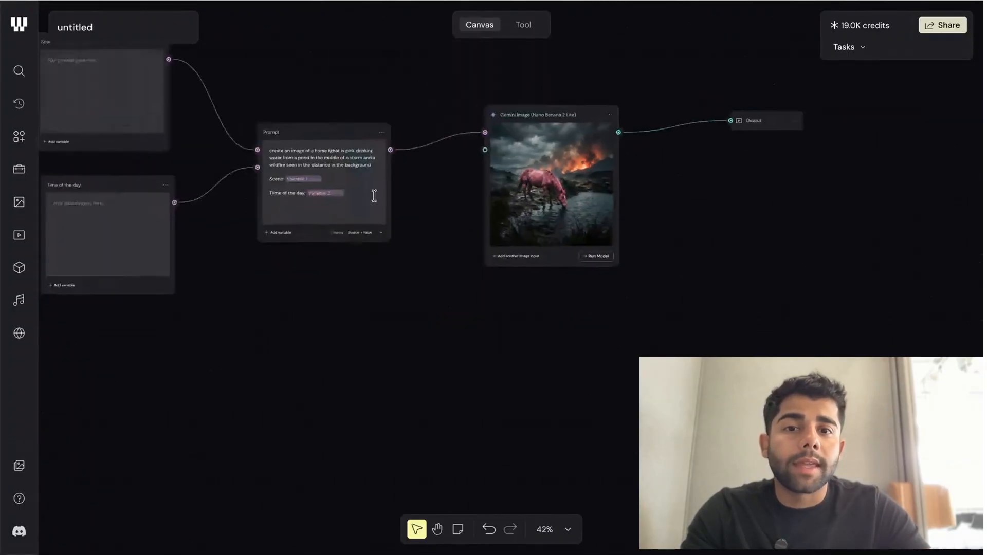
# Add an Any LLM node fed by the Prompt node's output and place it below the Gemini Image node
pyautogui.scroll(-3, 418, 232)
pyautogui.moveTo(407, 46); pyautogui.dragTo(541, 330)
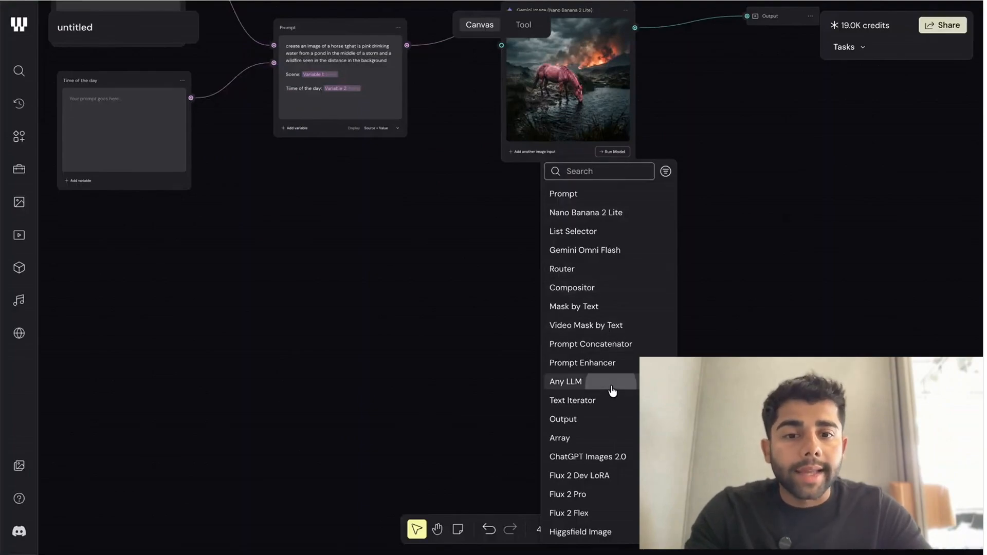
pyautogui.click(565, 383)
pyautogui.moveTo(601, 342); pyautogui.dragTo(600, 305)
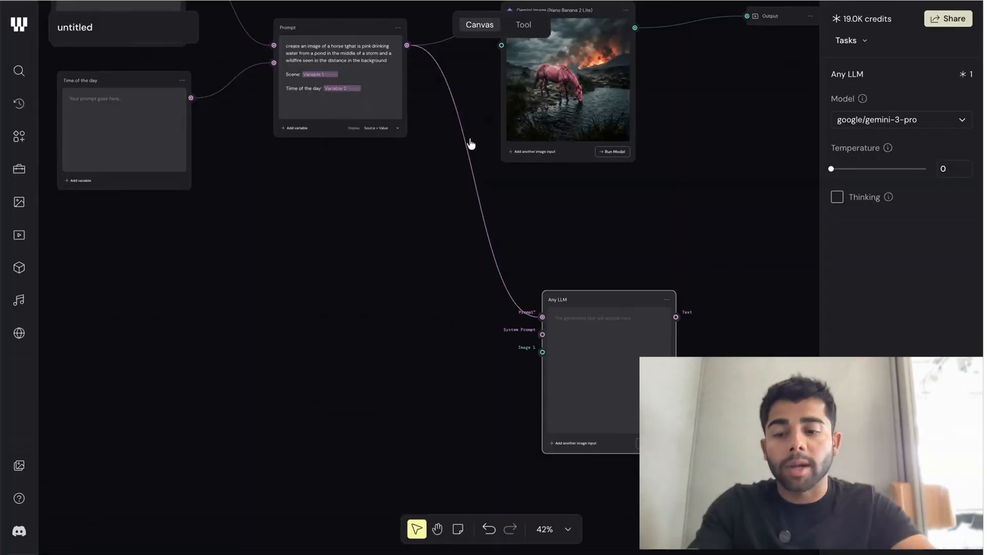
# Add a third variable to the main Prompt node and put it in place of the word "pink"
pyautogui.scroll(2, 470, 144)
pyautogui.scroll(3, 470, 145)
pyautogui.hscroll(-2, 229, 154)
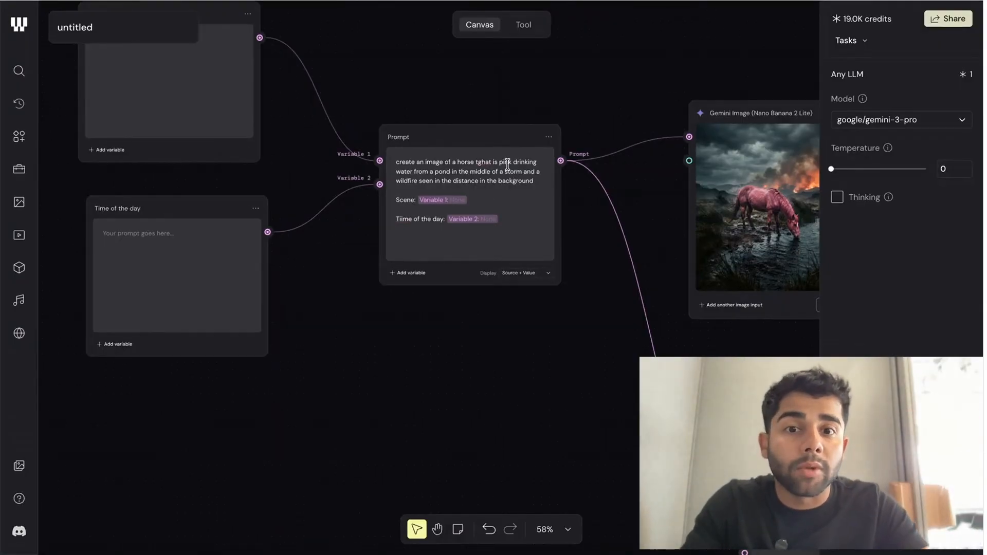
pyautogui.scroll(4, 507, 164)
pyautogui.scroll(1, 498, 158)
pyautogui.click(493, 217)
pyautogui.doubleClick(498, 218)
pyautogui.click(357, 385)
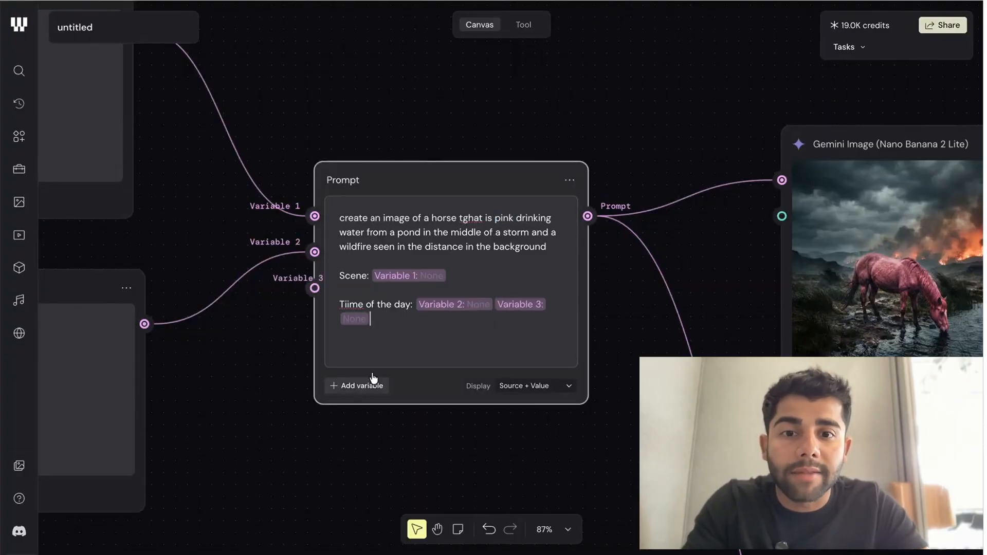
pyautogui.moveTo(515, 306); pyautogui.dragTo(492, 218)
pyautogui.doubleClick(381, 233)
pyautogui.press('BackSpace')
# Add a new Prompt node below the Time of the day node and rename it "color of the horse"
pyautogui.scroll(-5, 364, 412)
pyautogui.hscroll(-5, 364, 412)
pyautogui.scroll(-5, 362, 409)
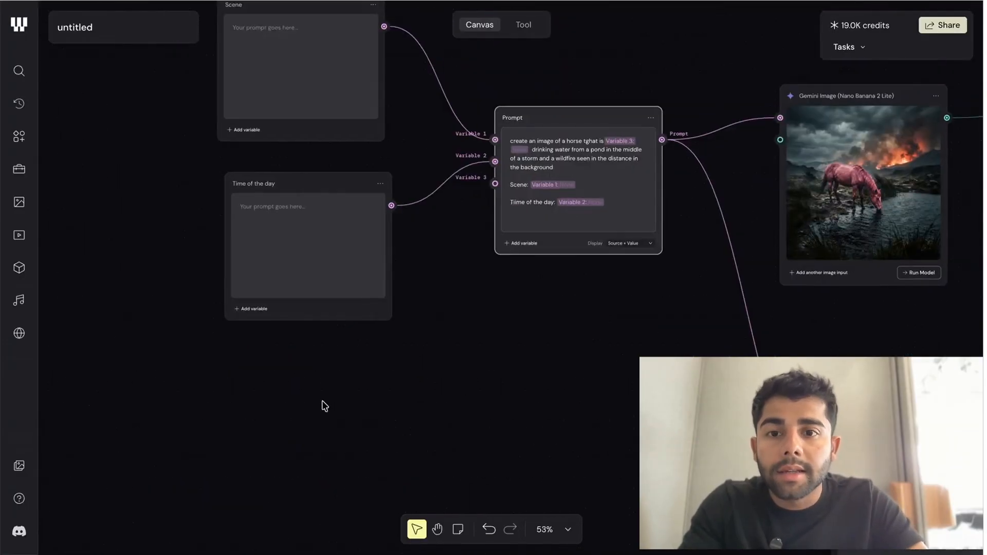
pyautogui.rightClick(311, 400)
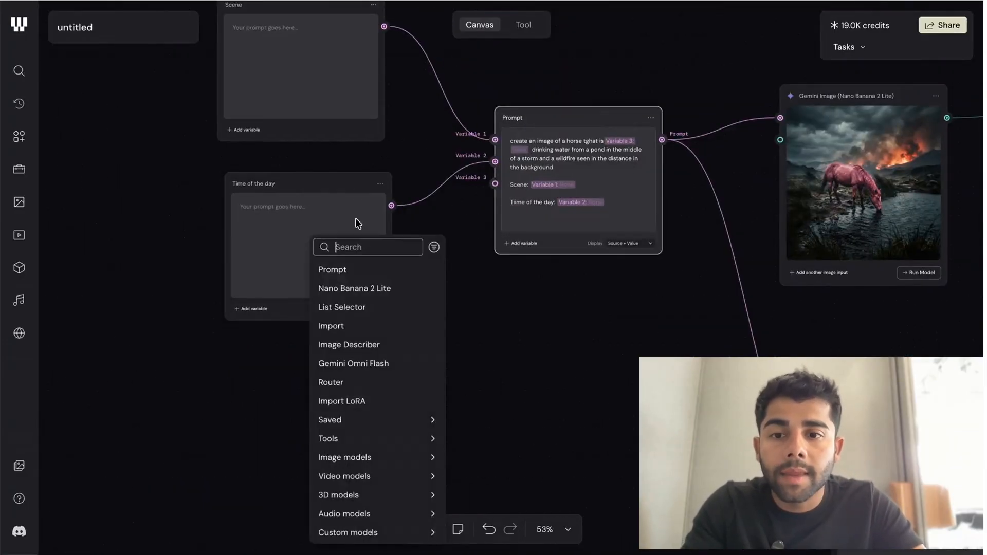
pyautogui.click(337, 270)
pyautogui.doubleClick(329, 400)
pyautogui.write('color of the horse')
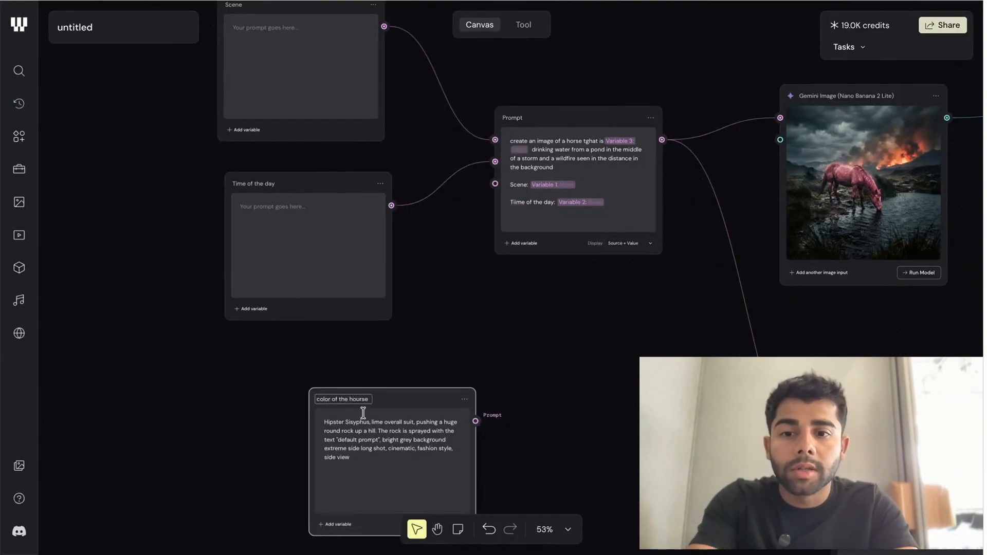
# Clear the default text from the "color of the horse" node and connect its output to the Variable 3 input
pyautogui.tripleClick(392, 442)
pyautogui.press('BackSpace')
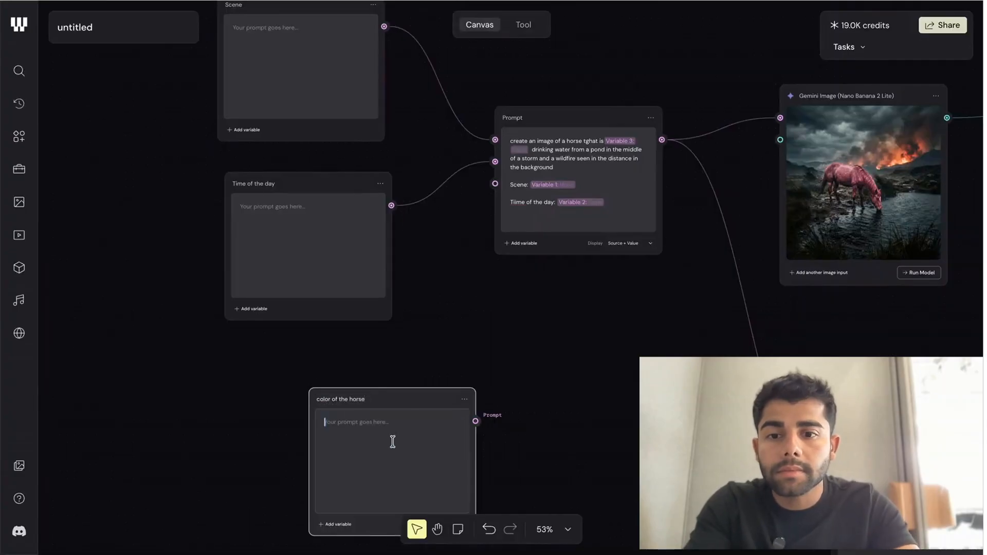
pyautogui.moveTo(474, 420); pyautogui.dragTo(495, 183)
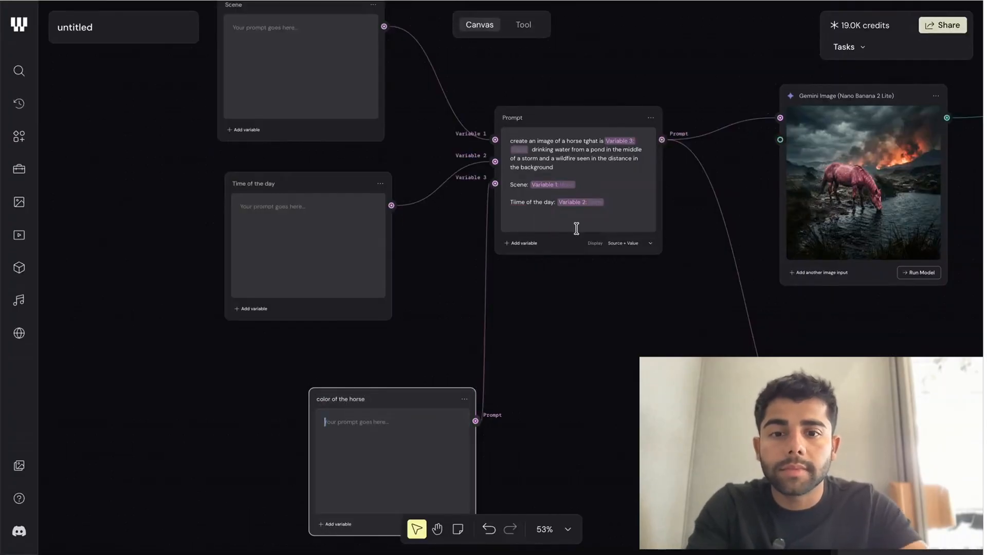
# Enter "bright green" in the "color of the horse" node and move the node up closer to the Time of the day node
pyautogui.scroll(2, 576, 229)
pyautogui.scroll(-3, 576, 229)
pyautogui.write('gree')
pyautogui.press('BackSpace')
pyautogui.press('BackSpace')
pyautogui.press('BackSpace')
pyautogui.press('BackSpace')
pyautogui.write('br')
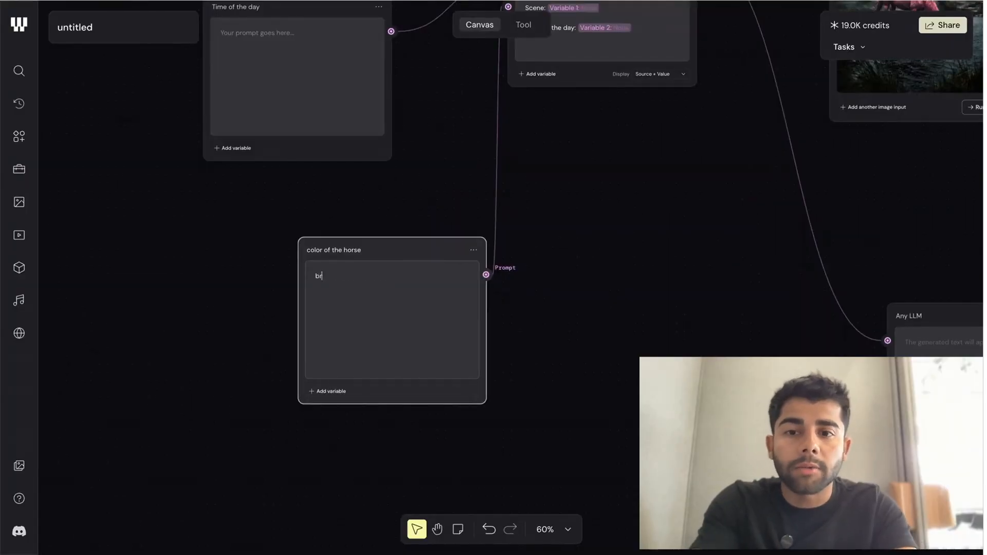
pyautogui.write('ight green')
pyautogui.hscroll(2, 555, 321)
pyautogui.scroll(1, 555, 321)
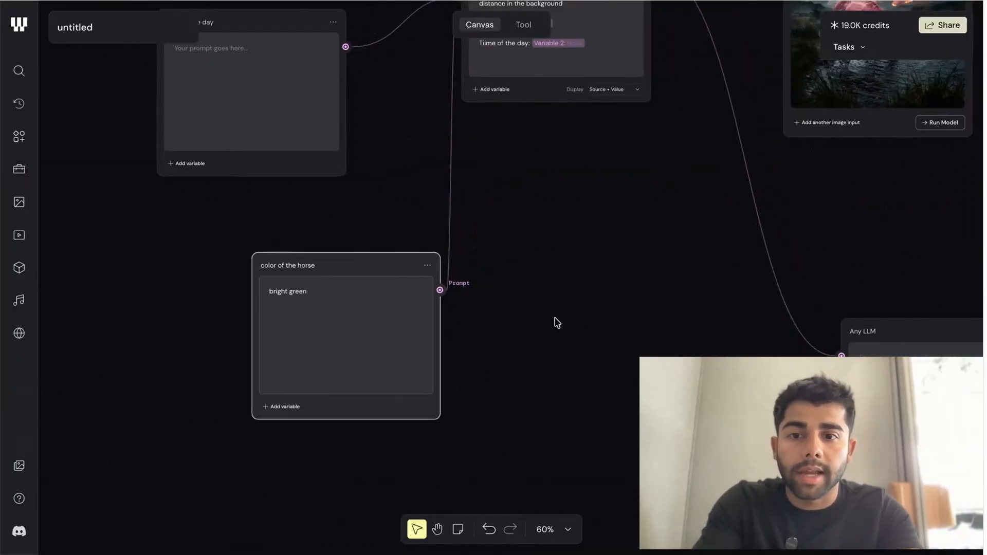
pyautogui.scroll(-1, 568, 279)
pyautogui.moveTo(393, 259); pyautogui.dragTo(388, 227)
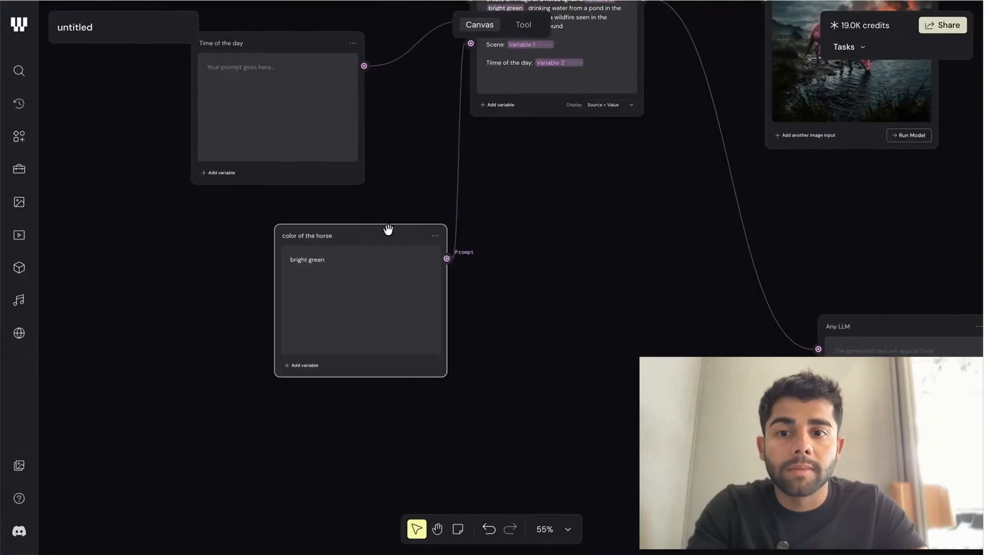
# Examine how the horse color variable is inserted into the main Prompt node's text
pyautogui.scroll(6, 539, 159)
pyautogui.scroll(8, 539, 158)
pyautogui.hscroll(3, 540, 158)
pyautogui.scroll(1, 539, 158)
pyautogui.scroll(-3, 539, 162)
pyautogui.hscroll(-1, 540, 162)
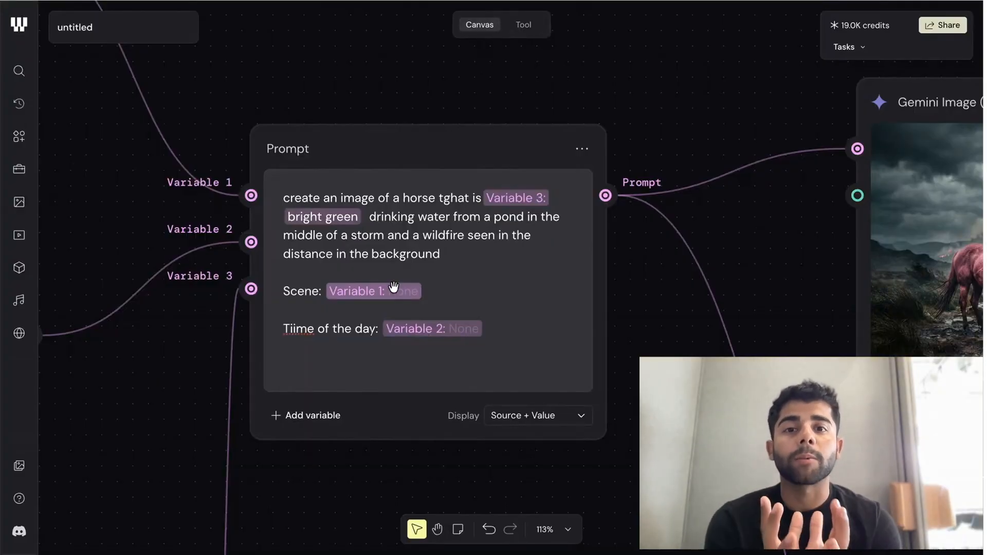
pyautogui.scroll(-6, 419, 376)
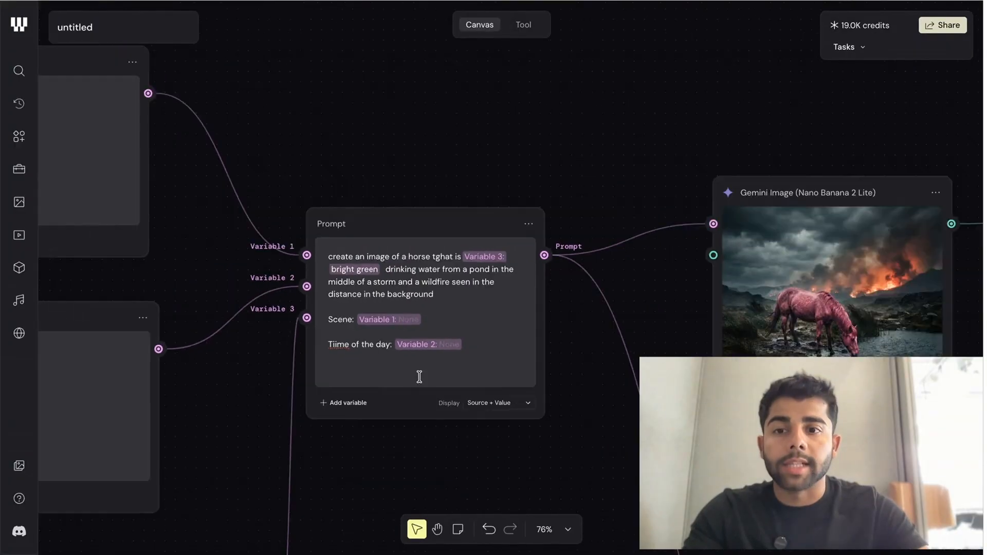
pyautogui.scroll(-4, 420, 377)
pyautogui.hscroll(-2, 420, 377)
# Run the Gemini Image model with the bright green horse prompt and return from the tool view to the canvas
pyautogui.hscroll(7, 419, 376)
pyautogui.scroll(4, 419, 377)
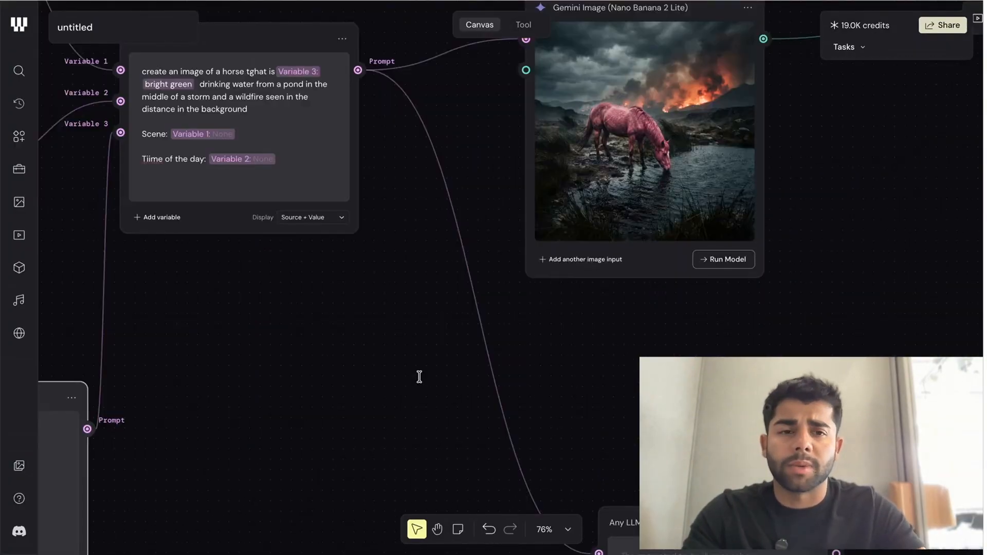
pyautogui.click(677, 324)
pyautogui.scroll(-5, 639, 402)
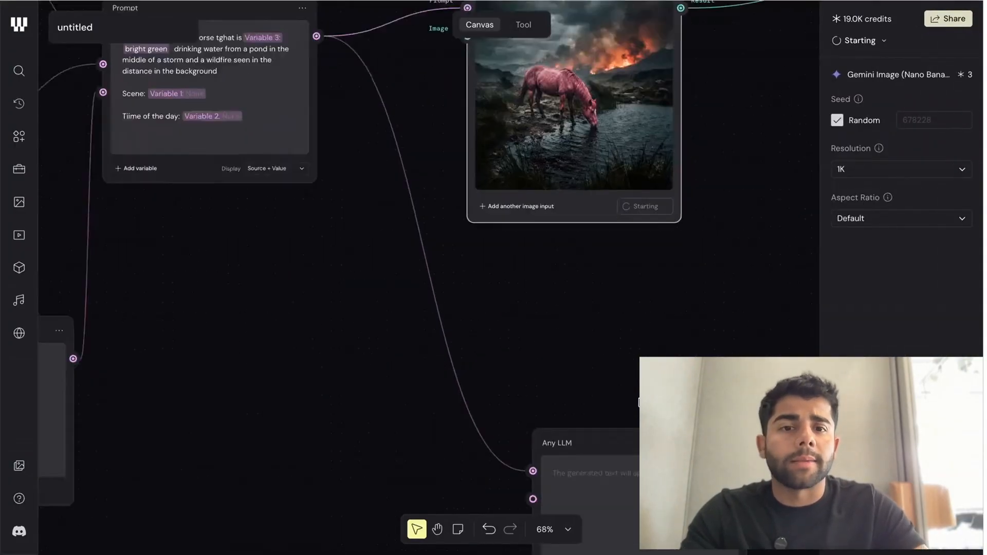
pyautogui.scroll(-5, 514, 334)
pyautogui.hscroll(-2, 414, 293)
pyautogui.scroll(2, 414, 293)
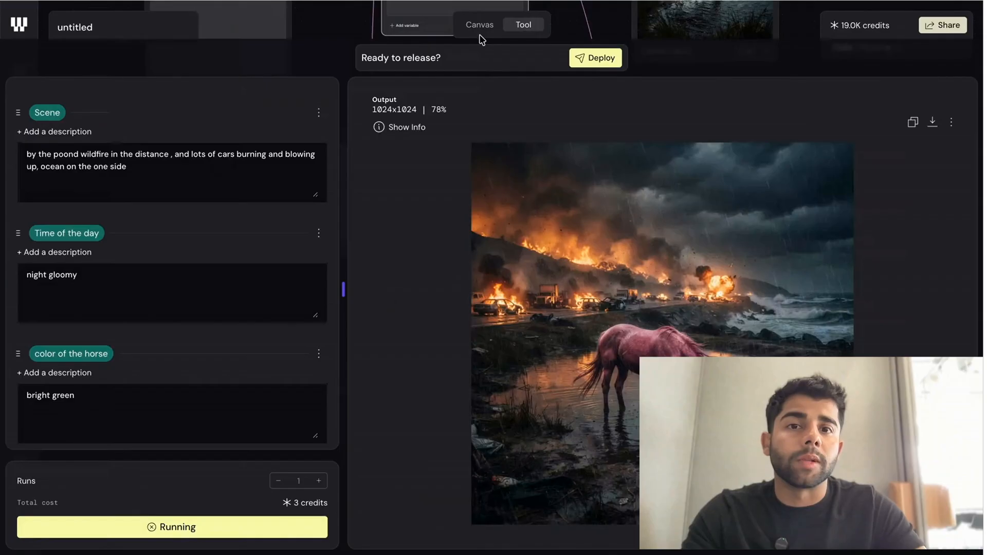
pyautogui.click(480, 26)
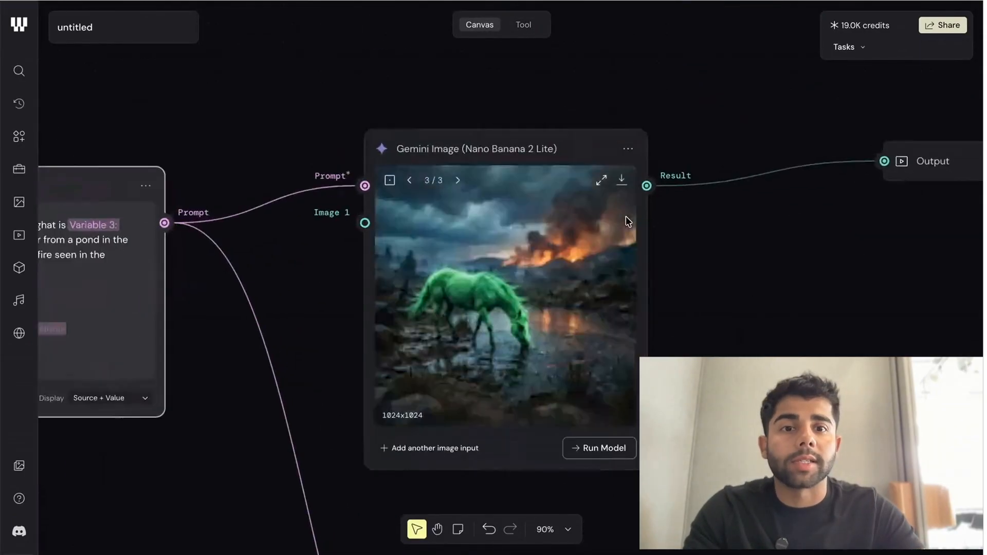
# Examine the newly generated horse image, the Any LLM node and the main Prompt node feeding them
pyautogui.scroll(-3, 666, 320)
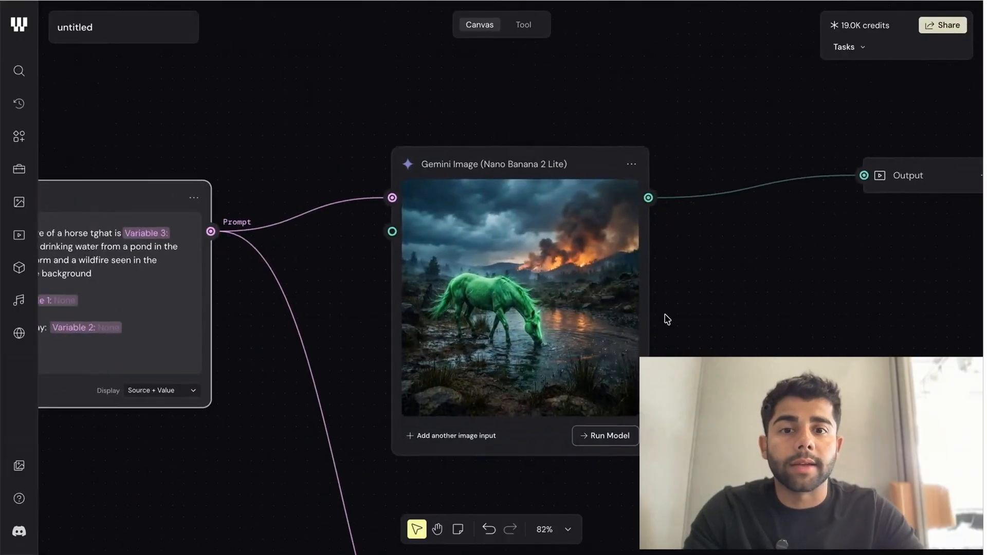
pyautogui.scroll(-10, 666, 320)
pyautogui.scroll(5, 339, 279)
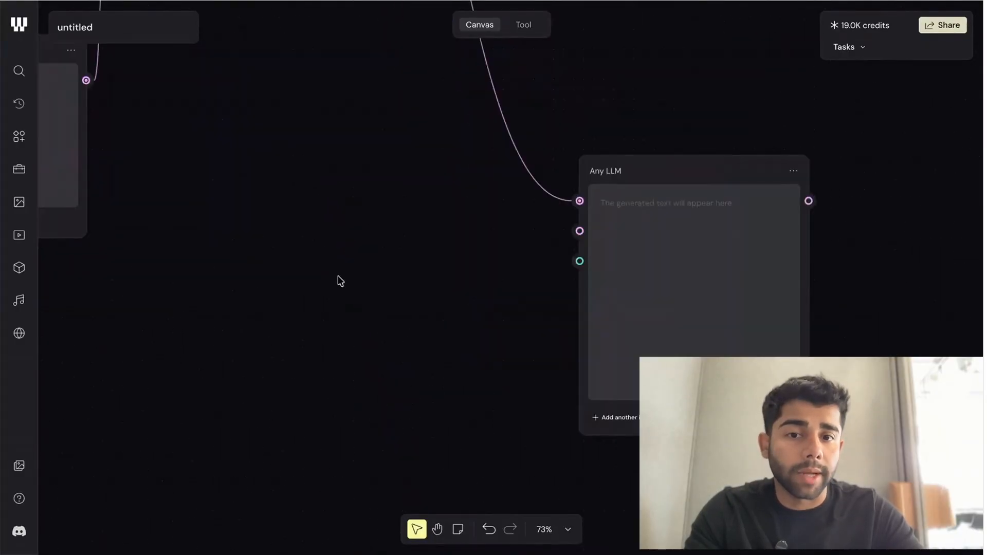
pyautogui.scroll(-6, 339, 280)
pyautogui.scroll(-2, 338, 277)
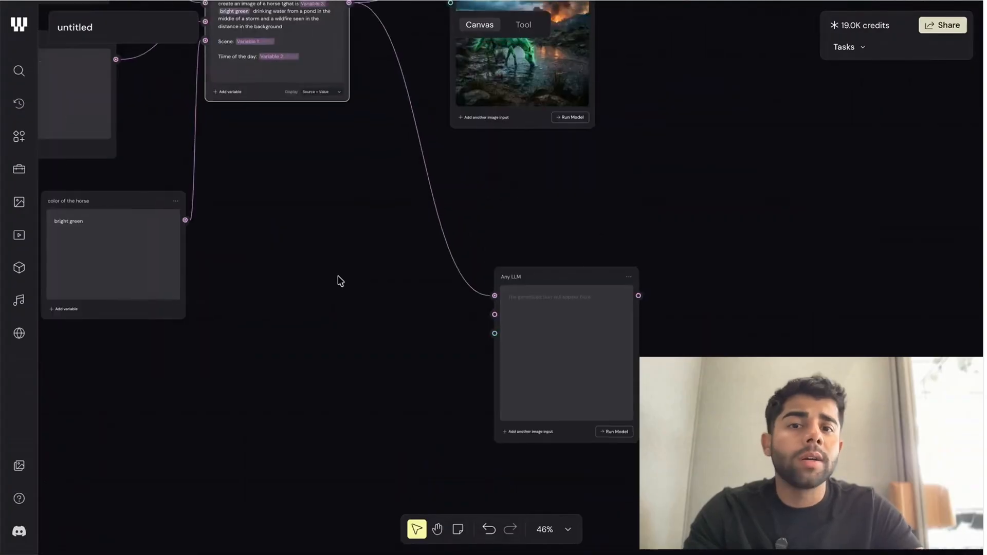
pyautogui.scroll(2, 338, 276)
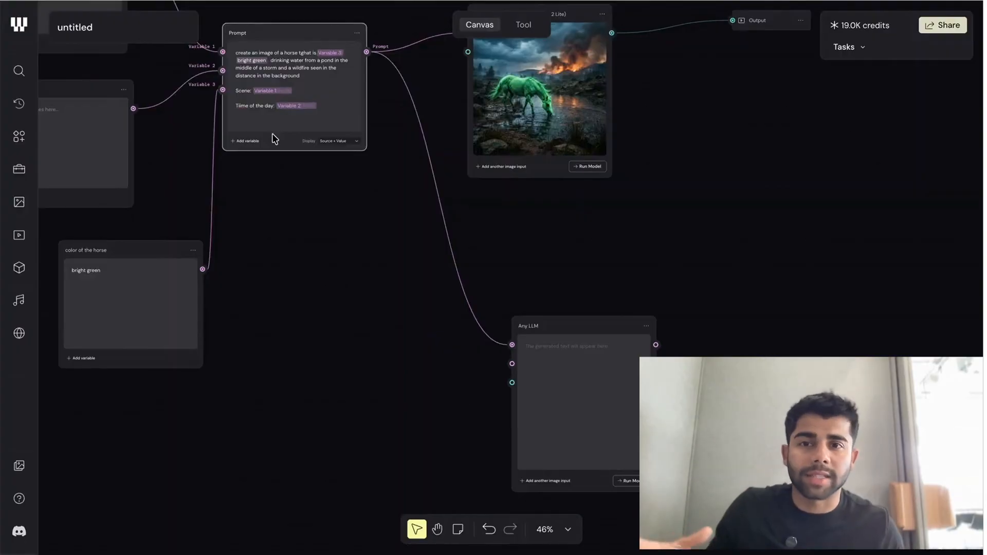
pyautogui.scroll(2, 272, 135)
pyautogui.scroll(3, 315, 72)
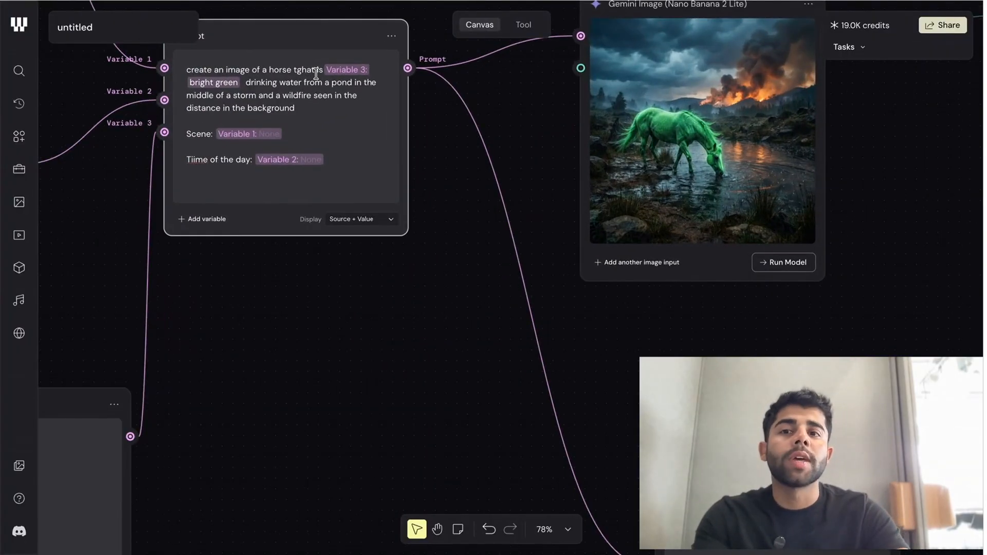
# Enter "night gloomy" in the Time of the day node
pyautogui.click(342, 129)
pyautogui.hscroll(-2, 297, 163)
pyautogui.hscroll(-5, 296, 163)
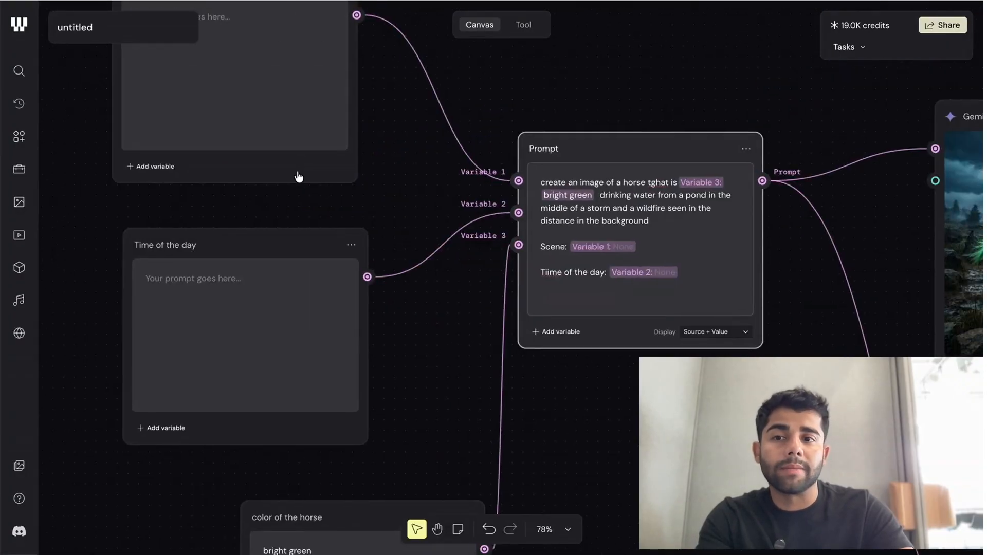
pyautogui.click(253, 308)
pyautogui.write('night gloomy')
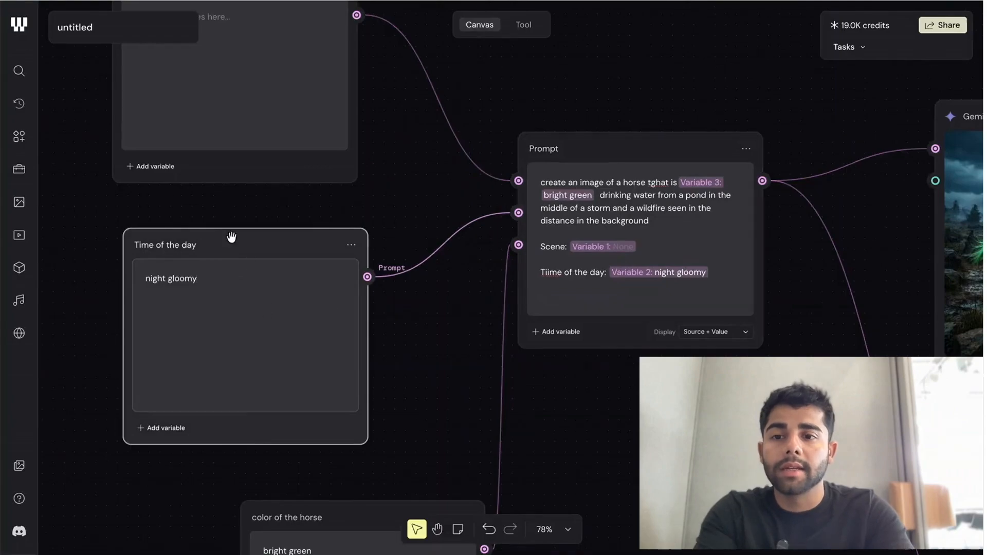
# Enter "wild fire and ocean on. one side, very cinematic film grain kinetic" in the Scene node
pyautogui.scroll(5, 232, 237)
pyautogui.click(237, 219)
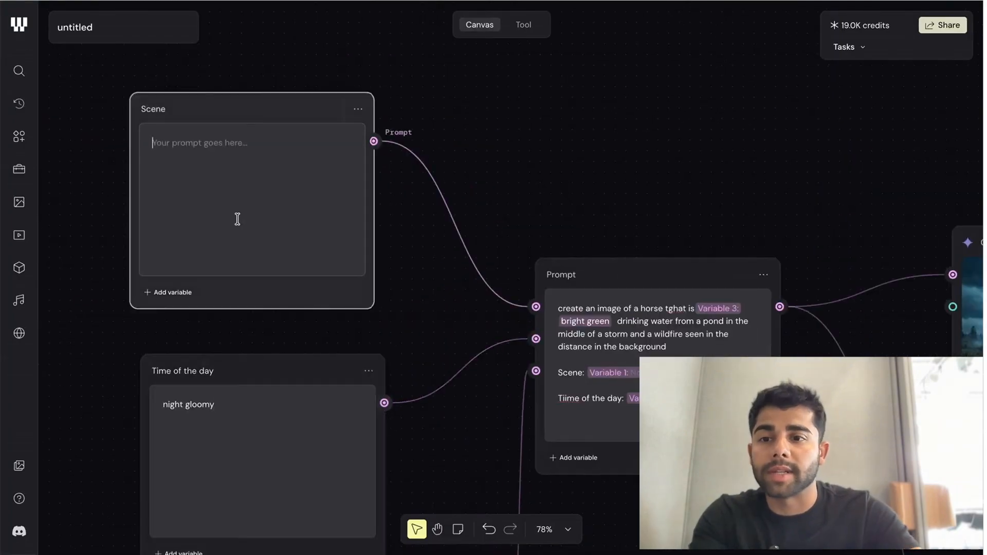
pyautogui.write('wild fire and ocean o')
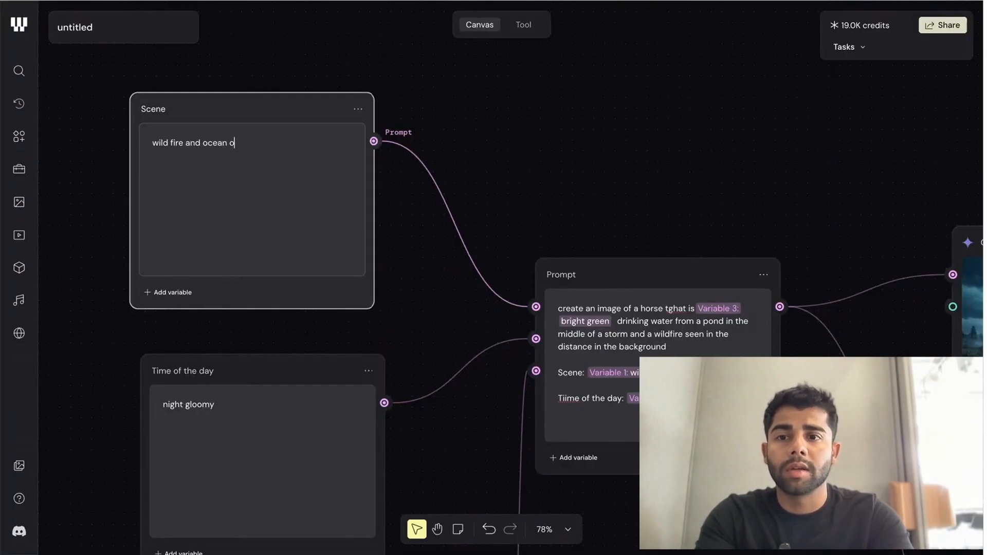
pyautogui.write('e, very cinem')
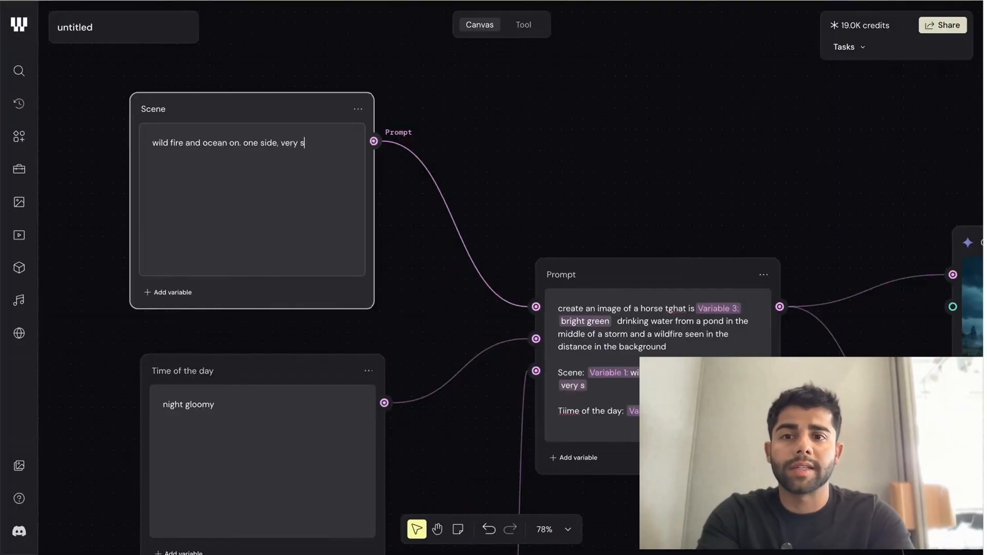
pyautogui.write('atic film grain kinetic')
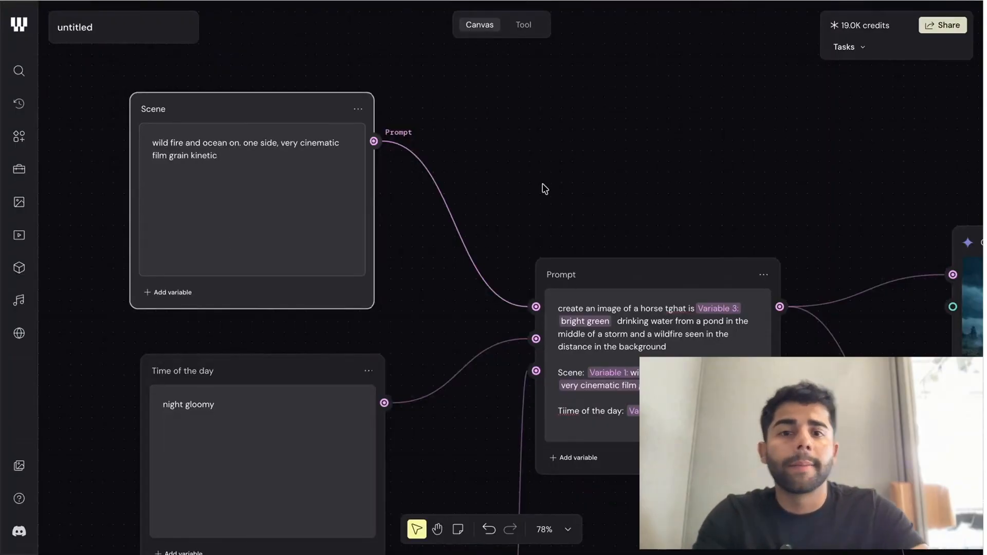
# Run the Gemini Image model with the completed Scene, Time of the day and horse color variables
pyautogui.scroll(-5, 544, 187)
pyautogui.hscroll(8, 543, 188)
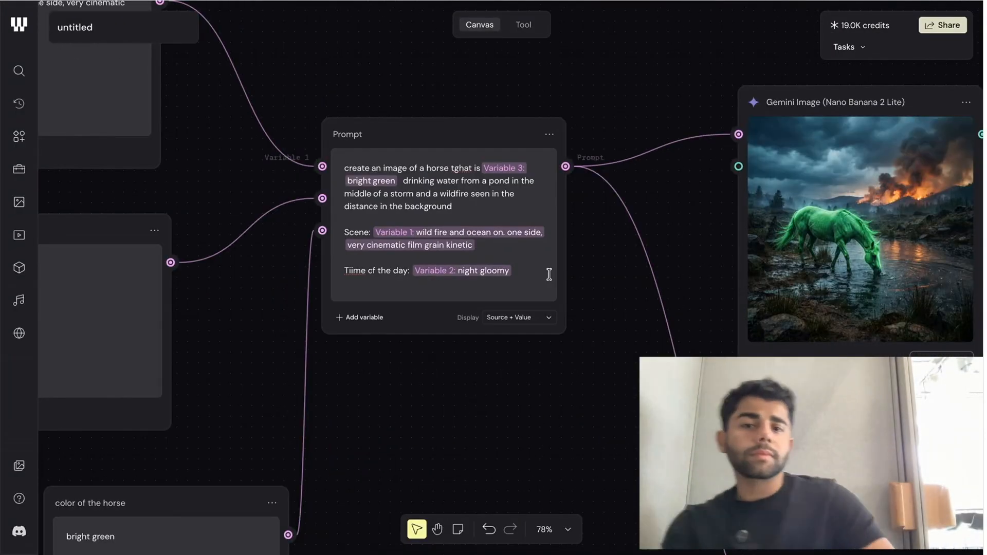
pyautogui.click(940, 360)
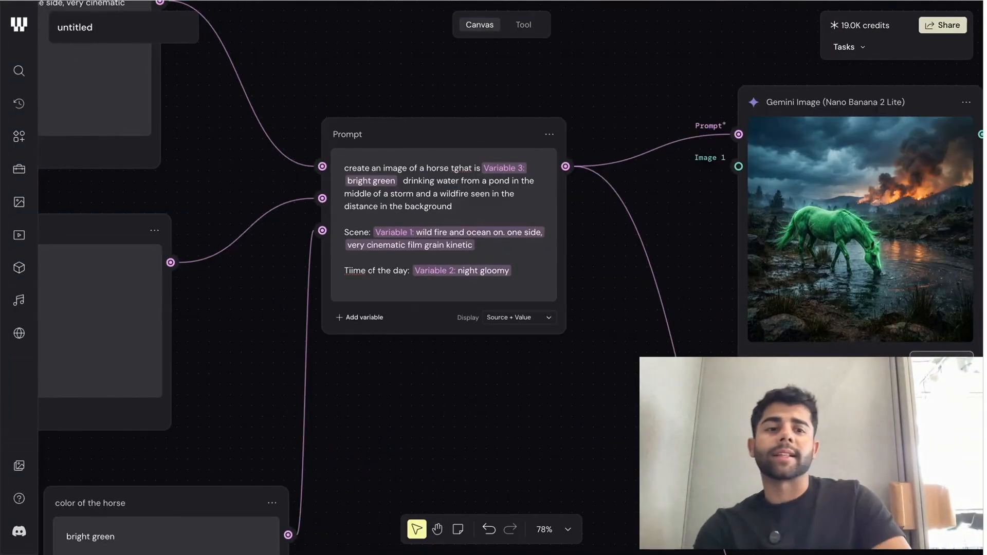
# Select the Any LLM node and move it up closer to the Gemini Image node
pyautogui.scroll(-3, 577, 279)
pyautogui.hscroll(2, 577, 278)
pyautogui.scroll(-3, 579, 279)
pyautogui.hscroll(2, 578, 279)
pyautogui.scroll(-5, 579, 278)
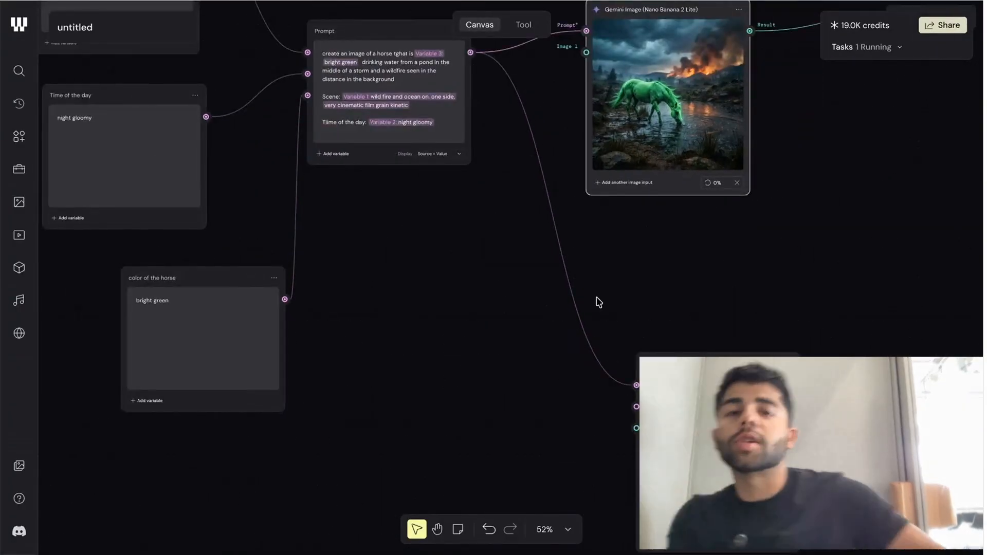
pyautogui.scroll(-3, 517, 354)
pyautogui.hscroll(-1, 516, 354)
pyautogui.click(705, 312)
pyautogui.moveTo(731, 255); pyautogui.dragTo(703, 185)
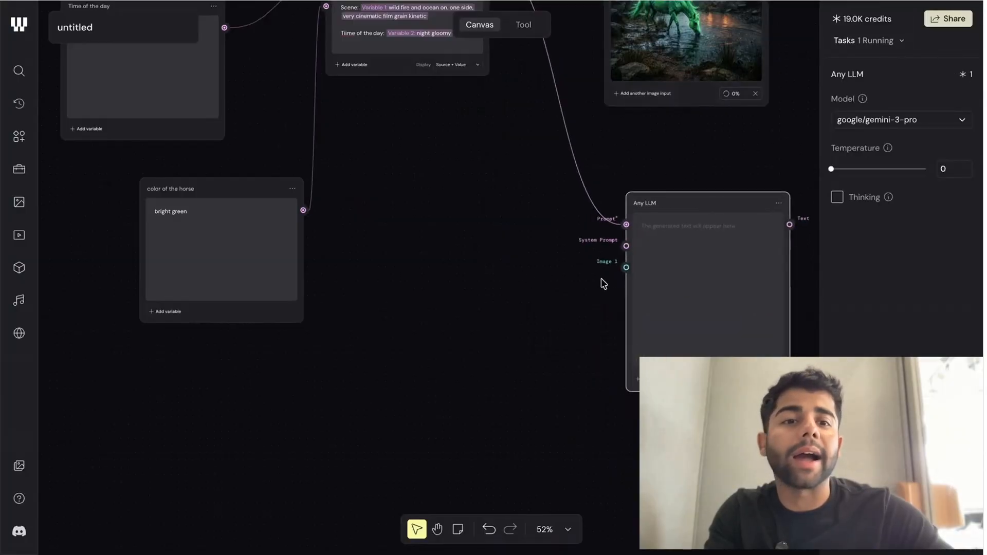
# Examine the regenerated image and the Any LLM node's model settings and incoming prompt connection
pyautogui.scroll(2, 508, 246)
pyautogui.hscroll(-1, 508, 247)
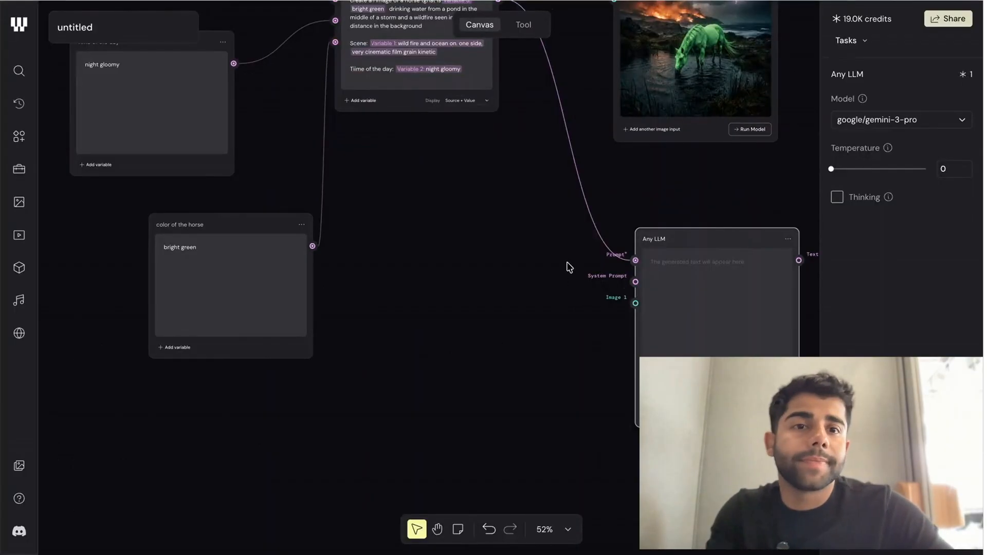
pyautogui.hscroll(2, 567, 262)
pyautogui.scroll(1, 566, 262)
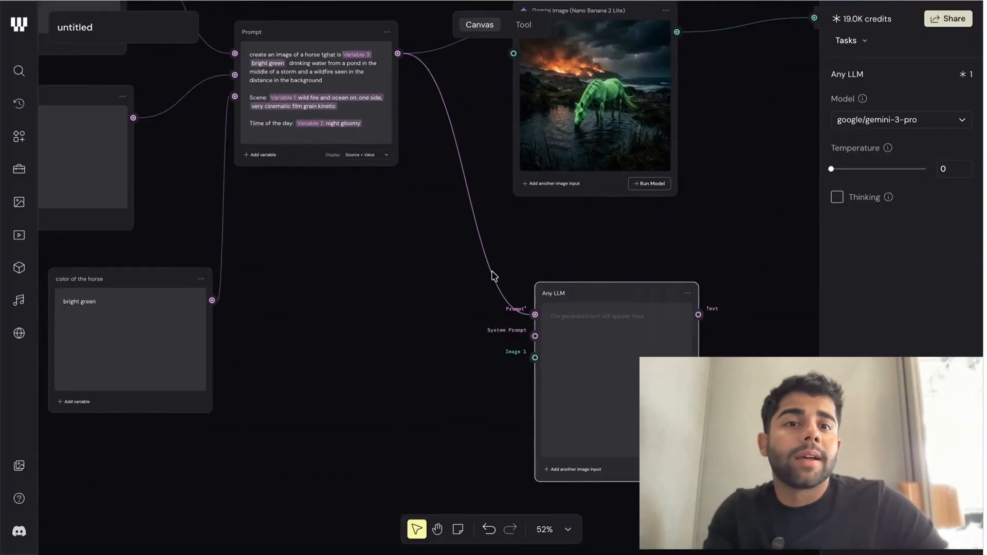
pyautogui.scroll(-2, 453, 331)
pyautogui.hscroll(-1, 453, 330)
pyautogui.hscroll(2, 714, 122)
pyautogui.scroll(1, 714, 122)
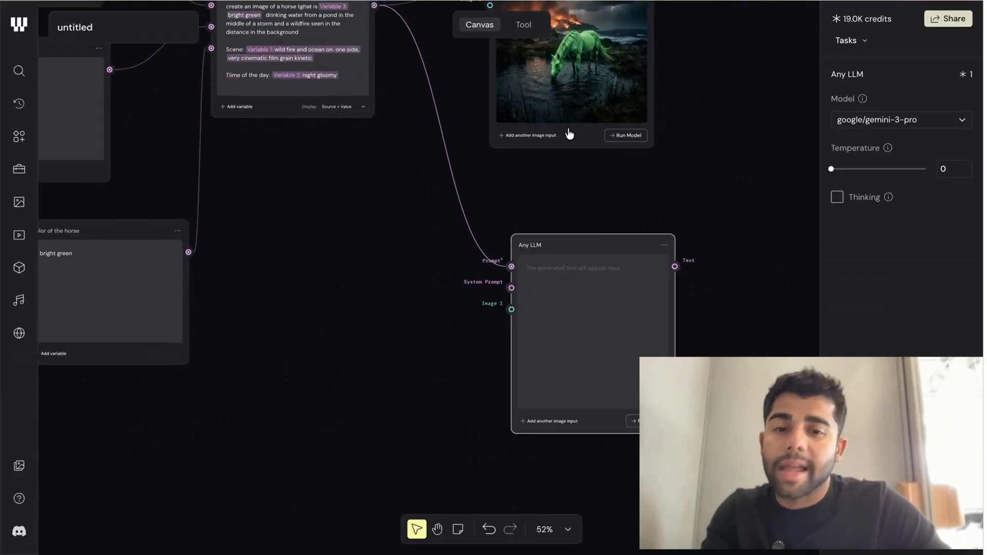
pyautogui.hscroll(-2, 447, 280)
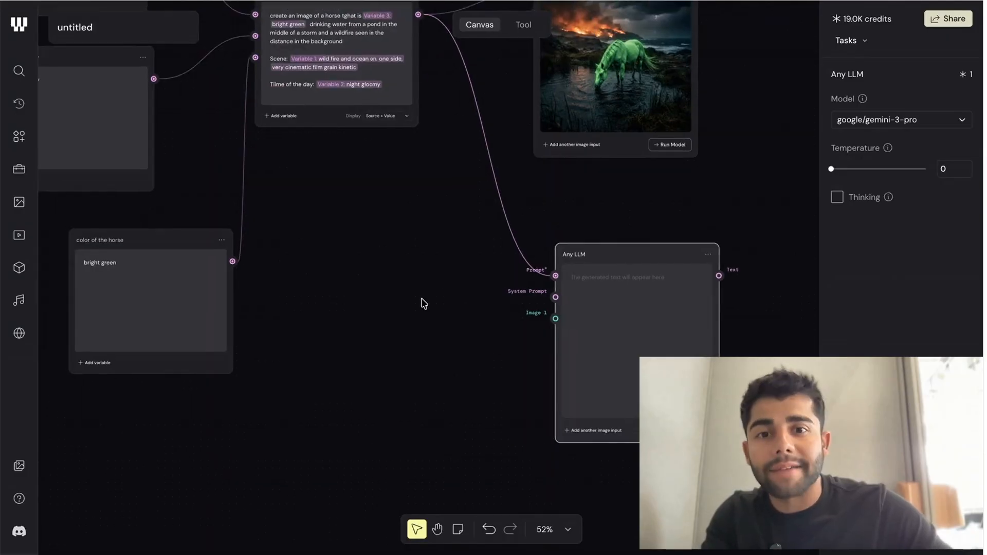
pyautogui.click(461, 313)
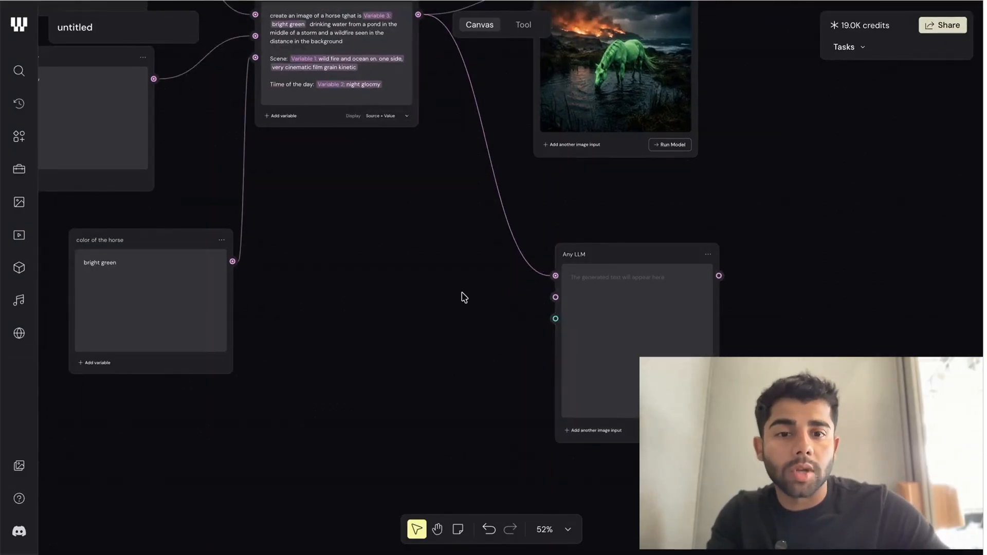
pyautogui.moveTo(555, 297); pyautogui.dragTo(457, 349)
pyautogui.click(392, 312)
# Examine the Any LLM node's Prompt, System Prompt and Image 1 inputs and its link to the main Prompt node
pyautogui.scroll(2, 464, 254)
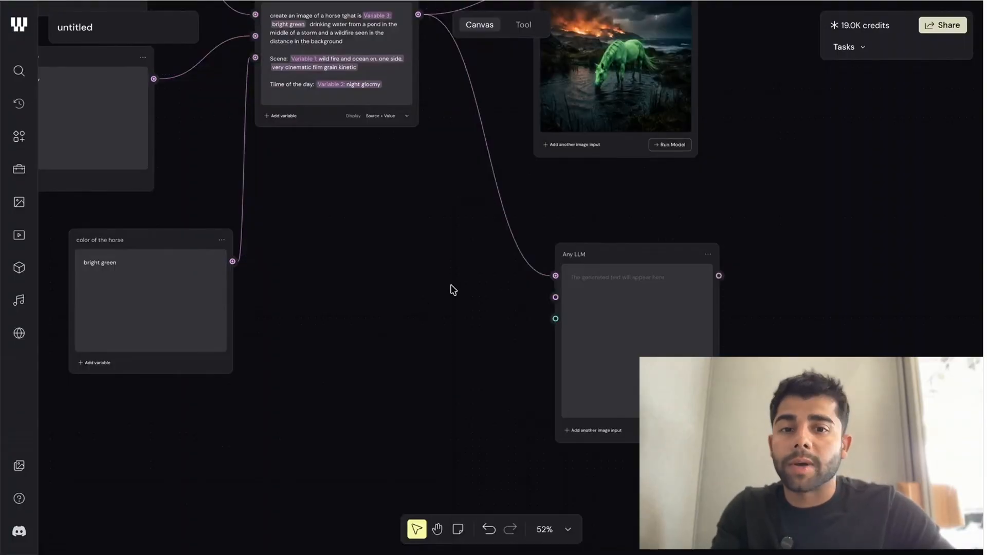
pyautogui.scroll(8, 492, 265)
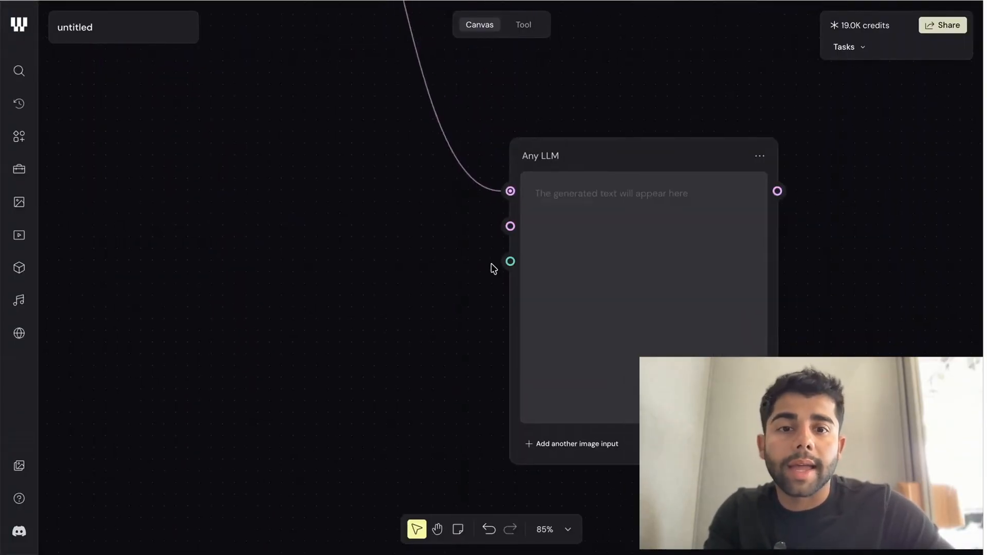
pyautogui.scroll(-5, 492, 265)
pyautogui.scroll(-2, 492, 267)
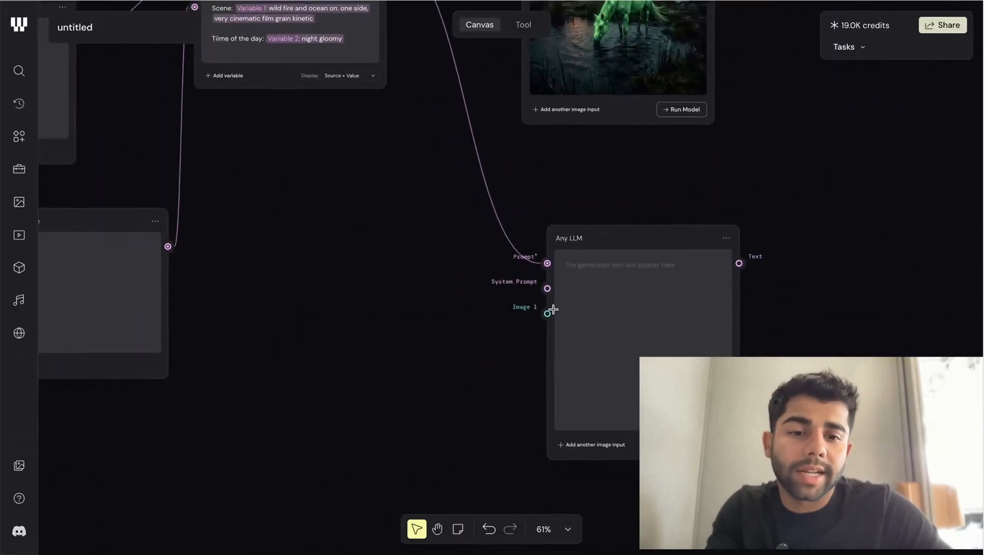
pyautogui.hscroll(-3, 550, 311)
pyautogui.scroll(5, 477, 267)
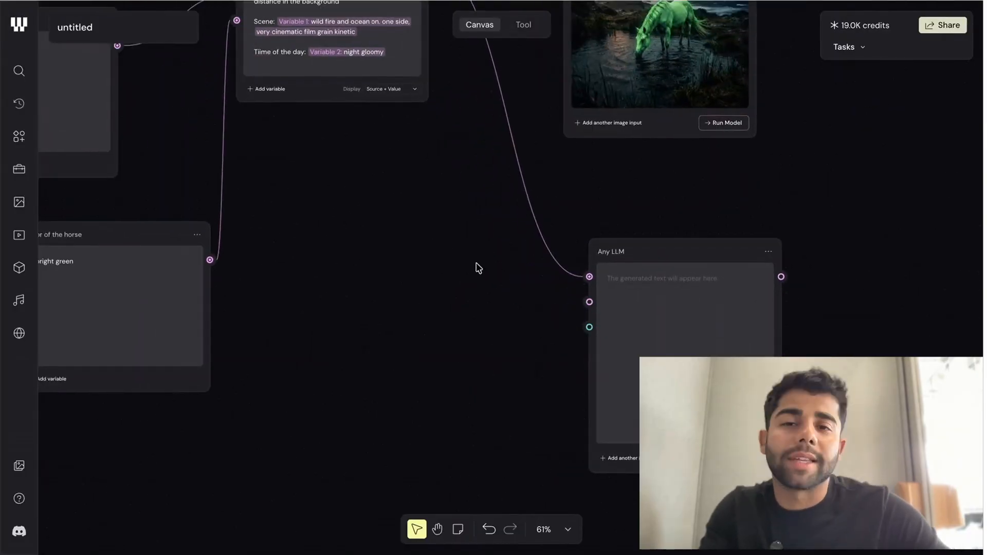
pyautogui.scroll(2, 569, 396)
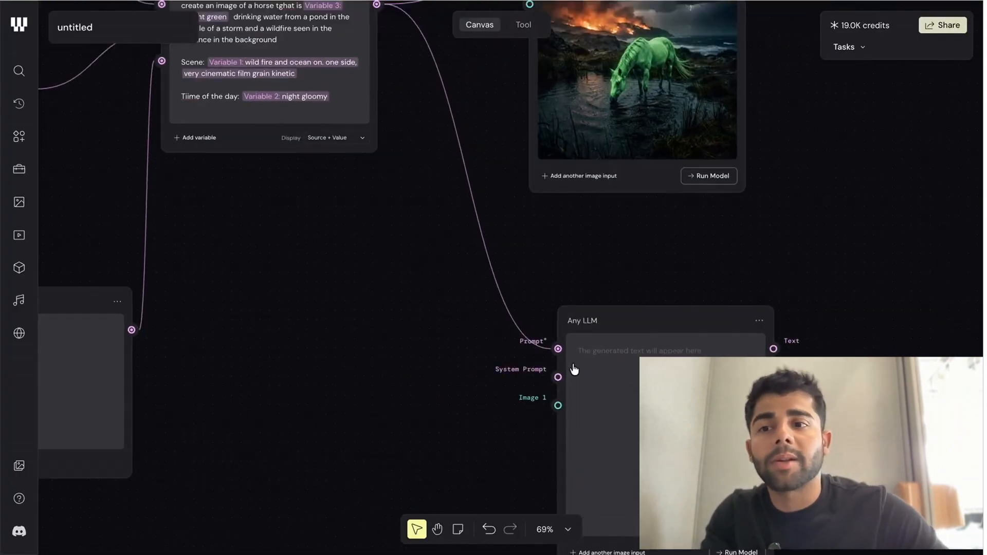
pyautogui.scroll(-2, 560, 375)
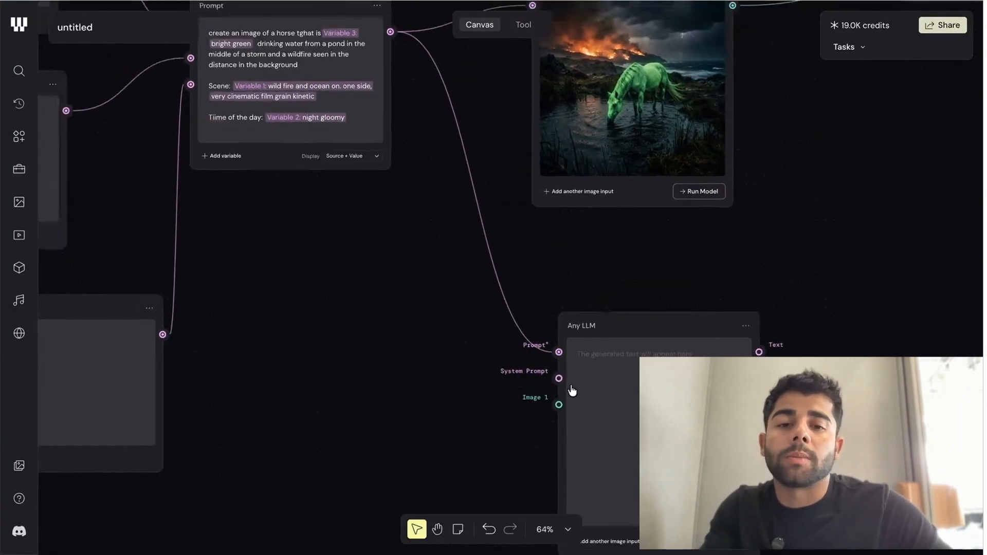
# Add a Prompt node connected to the Any LLM node's System Prompt input
pyautogui.scroll(-5, 562, 365)
pyautogui.moveTo(543, 197); pyautogui.dragTo(519, 487)
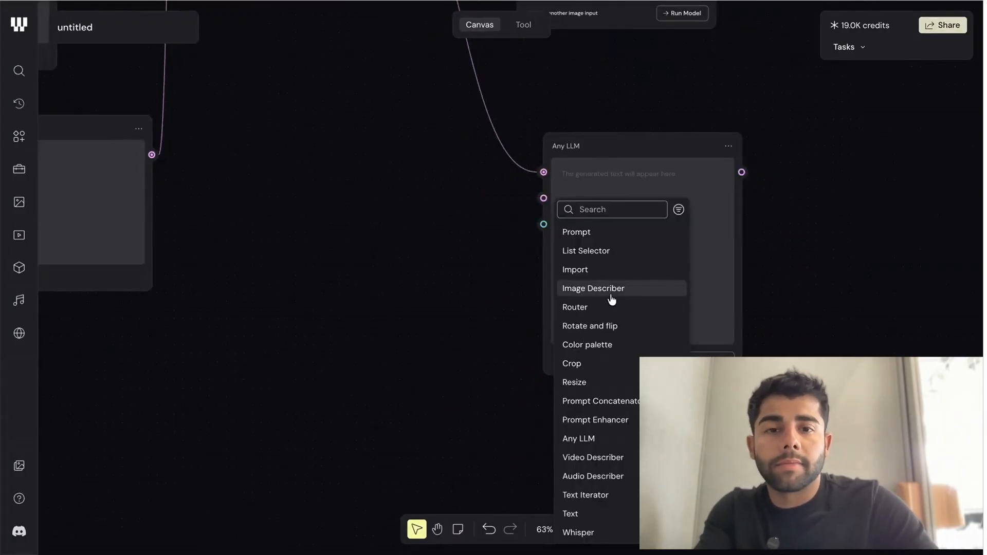
pyautogui.write('prom')
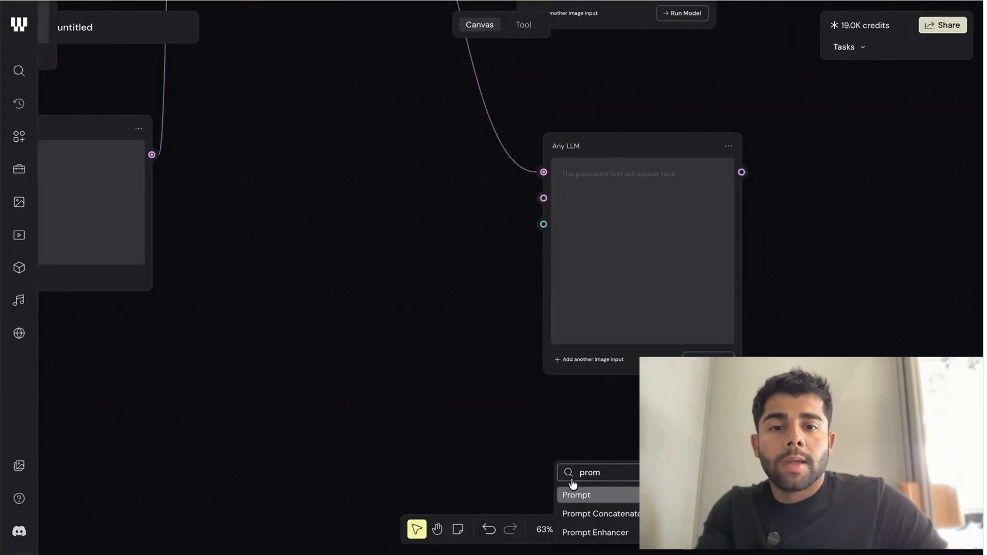
pyautogui.click(576, 494)
# Rename the new Prompt node "system prompt" and position it beneath the Any LLM node
pyautogui.scroll(-4, 582, 380)
pyautogui.doubleClick(567, 364)
pyautogui.write('system prompt')
pyautogui.click(642, 334)
pyautogui.moveTo(637, 358); pyautogui.dragTo(633, 306)
pyautogui.click(507, 263)
pyautogui.scroll(2, 507, 263)
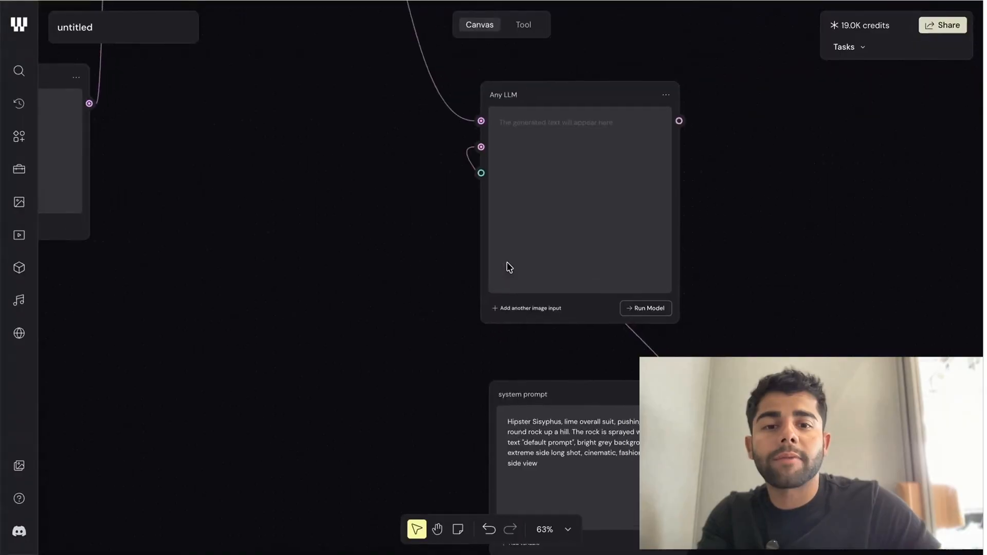
pyautogui.hscroll(1, 507, 264)
pyautogui.click(471, 127)
pyautogui.click(752, 154)
# Replace the system prompt text with instructions to write image prompts for ten story line concepts, output no commentary, and separate each prompt by ^
pyautogui.scroll(-2, 707, 220)
pyautogui.scroll(-2, 707, 220)
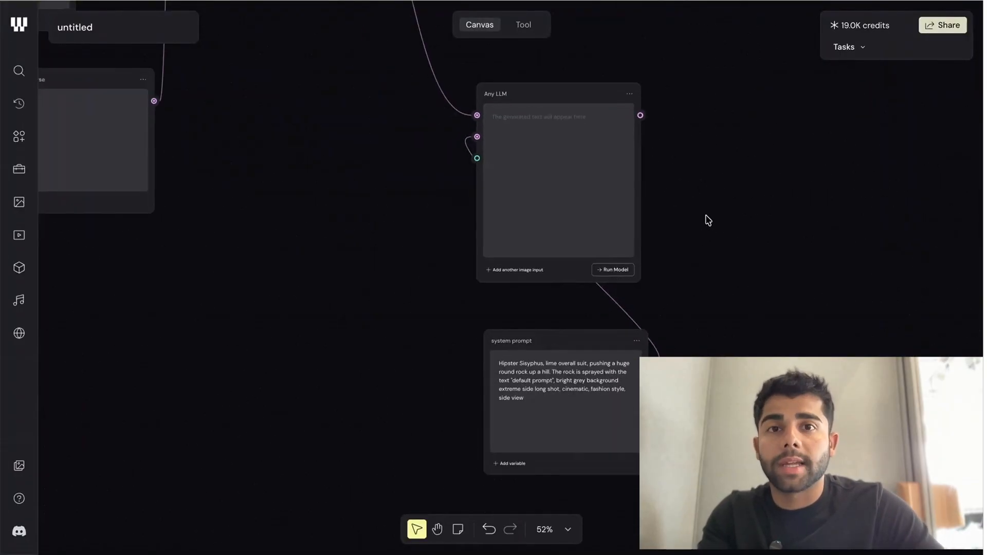
pyautogui.scroll(3, 708, 220)
pyautogui.scroll(-1, 707, 220)
pyautogui.tripleClick(609, 416)
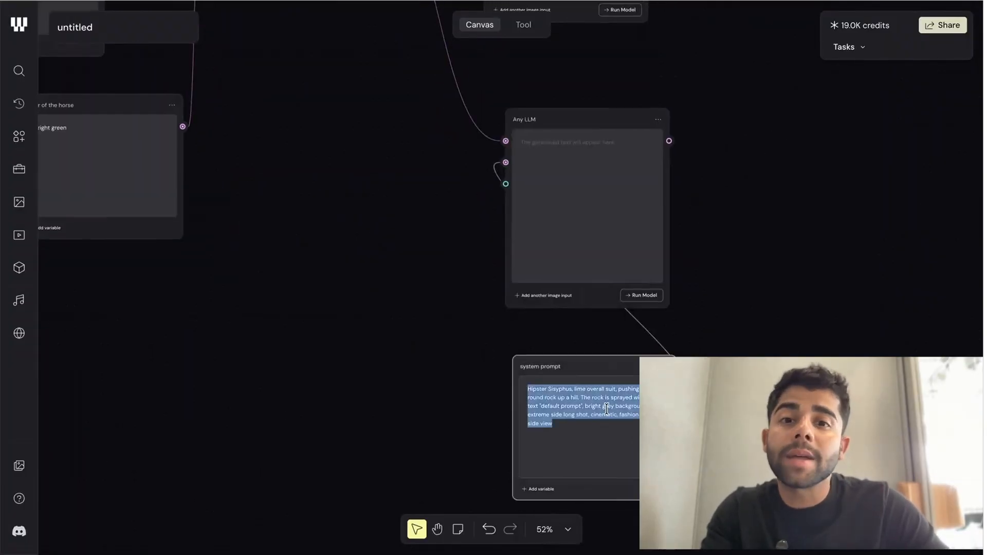
pyautogui.scroll(-5, 603, 437)
pyautogui.scroll(8, 277, 244)
pyautogui.scroll(-8, 278, 244)
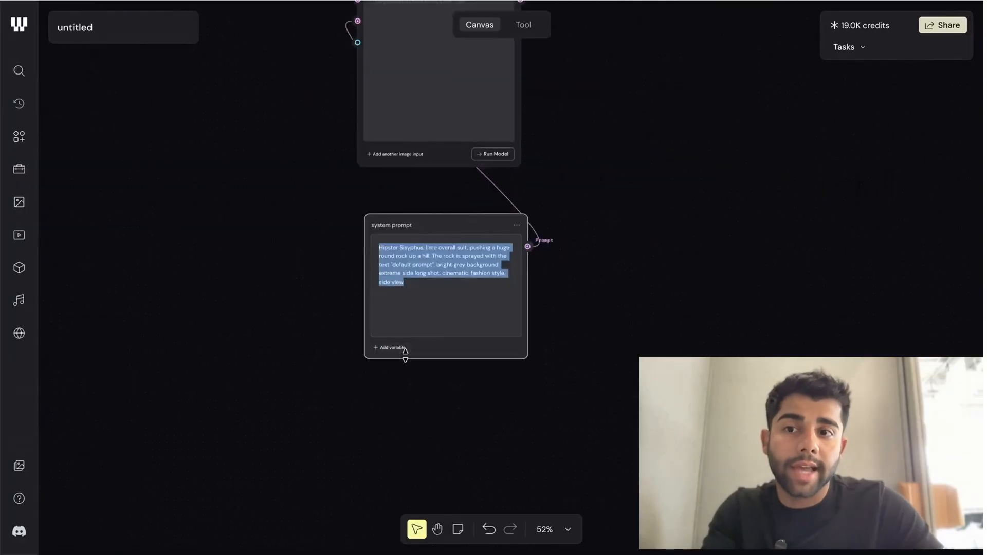
pyautogui.scroll(2, 419, 288)
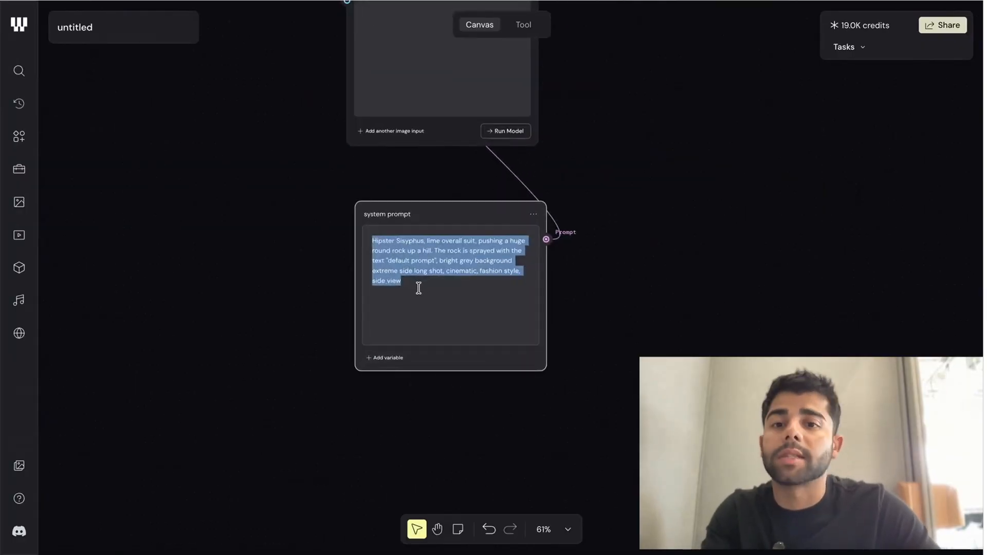
pyautogui.scroll(-2, 413, 226)
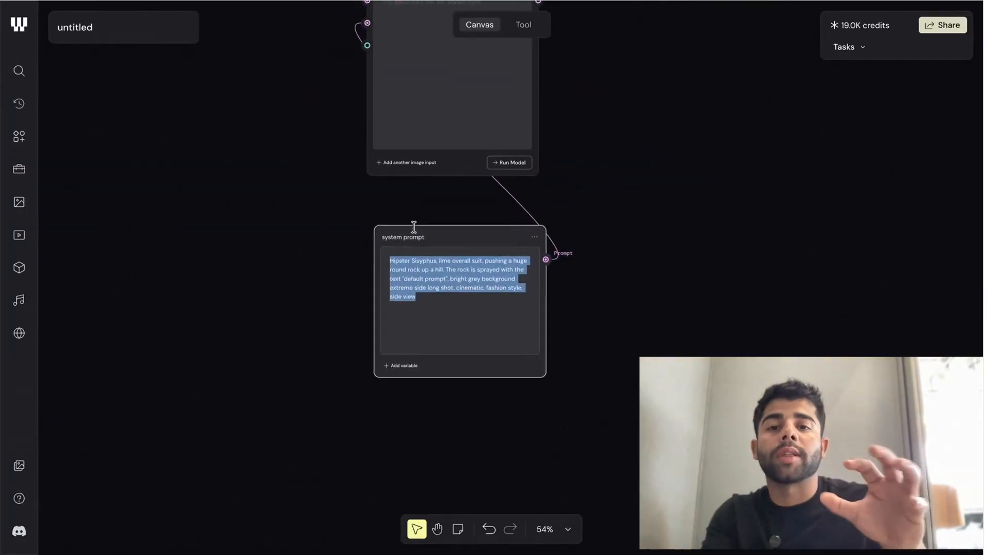
pyautogui.scroll(3, 414, 226)
pyautogui.hscroll(-3, 414, 227)
pyautogui.scroll(1, 412, 226)
pyautogui.write('think of ten story line conceptsand  write image prompts for each')
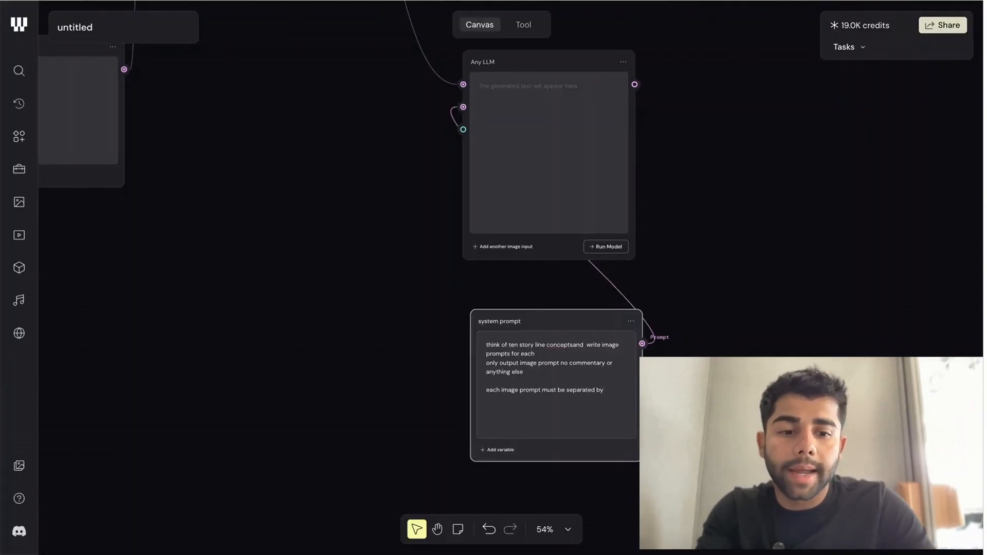
pyautogui.write('^')
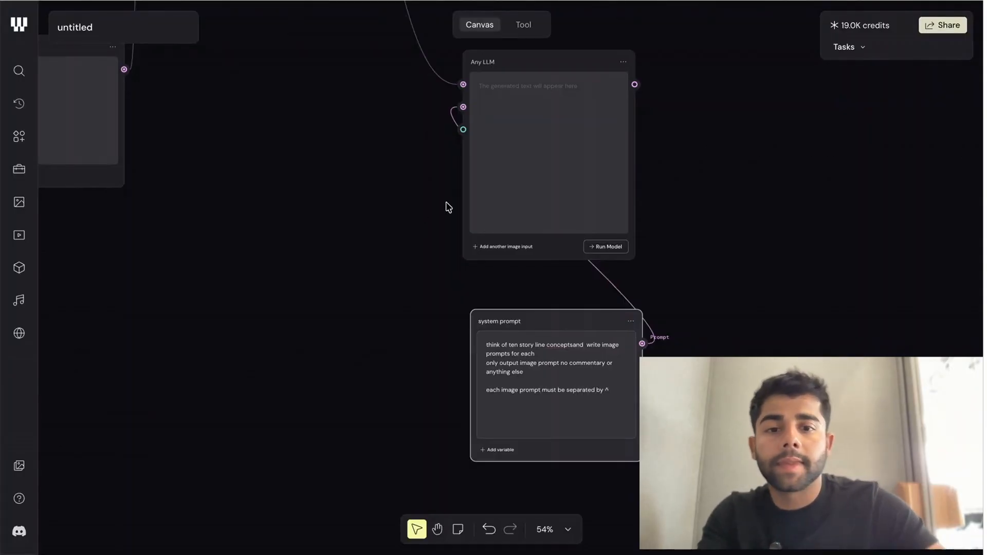
# Insert the missing space between "concepts" and "and" in the system prompt text
pyautogui.scroll(3, 442, 205)
pyautogui.scroll(-4, 360, 257)
pyautogui.keyDown('ctrl'); pyautogui.scroll(5, 421, 265); pyautogui.keyUp('ctrl')
pyautogui.scroll(-2, 514, 265)
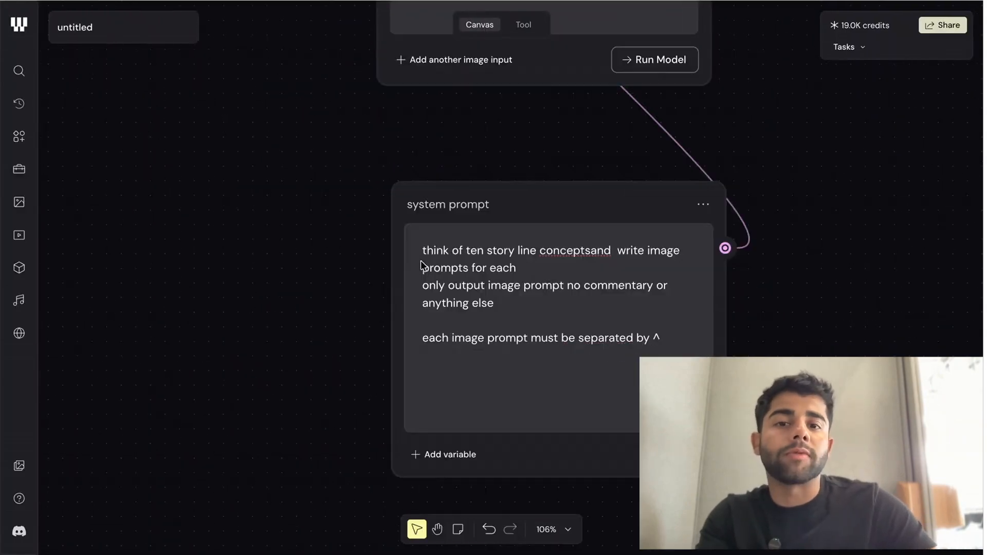
pyautogui.click(592, 256)
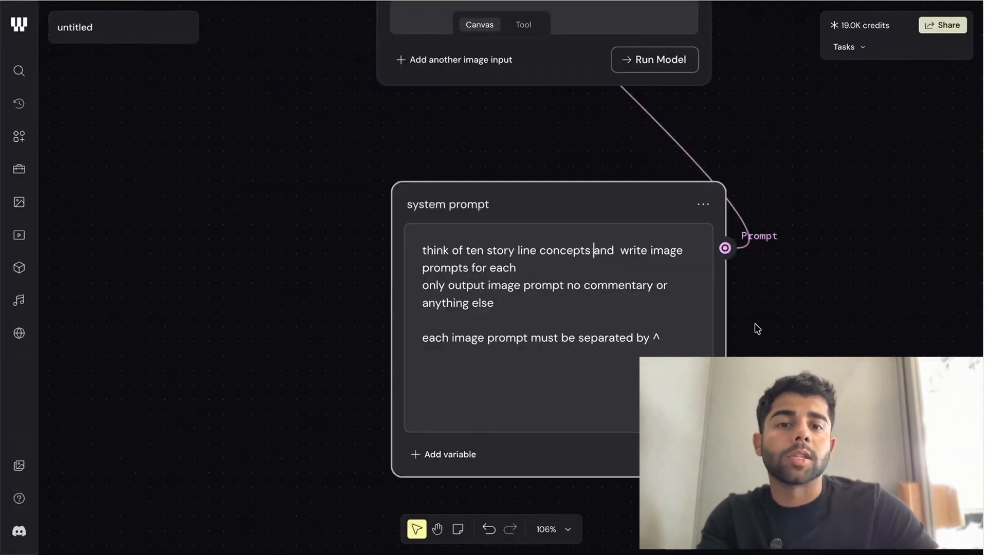
# Examine the main Prompt node's text and variables and follow its connection down to the Any LLM node
pyautogui.keyDown('ctrl'); pyautogui.scroll(-5, 514, 223); pyautogui.keyUp('ctrl')
pyautogui.scroll(4, 513, 222)
pyautogui.keyDown('ctrl'); pyautogui.scroll(3, 513, 223); pyautogui.keyUp('ctrl')
pyautogui.scroll(2, 512, 221)
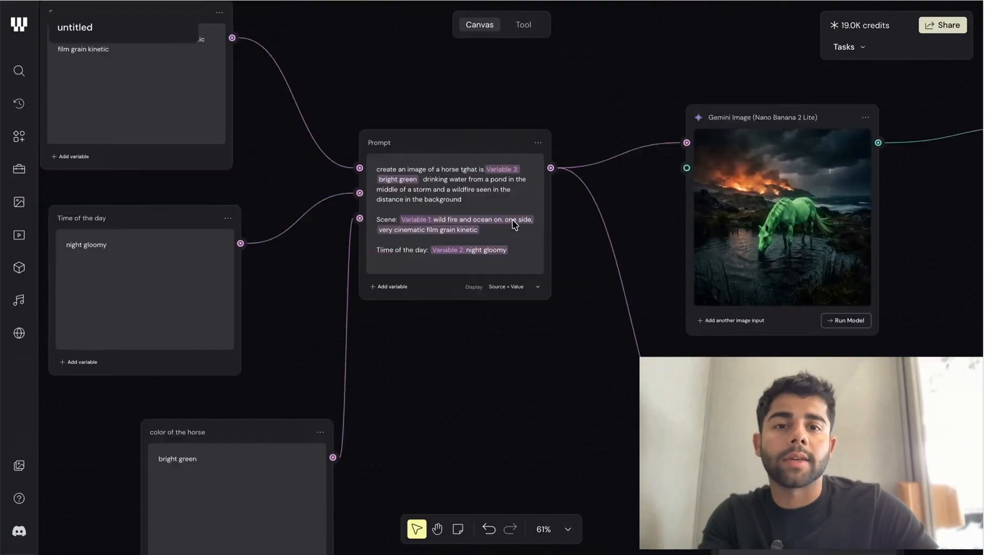
pyautogui.keyDown('ctrl'); pyautogui.scroll(5, 512, 221); pyautogui.keyUp('ctrl')
pyautogui.keyDown('ctrl'); pyautogui.scroll(-2, 502, 215); pyautogui.keyUp('ctrl')
pyautogui.scroll(-6, 502, 214)
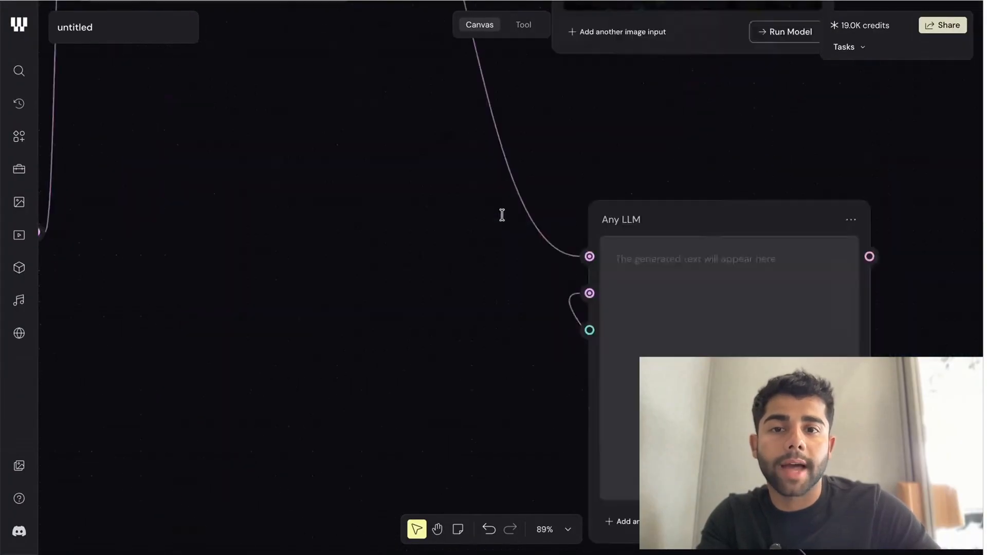
pyautogui.scroll(4, 502, 214)
pyautogui.hscroll(1, 502, 215)
pyautogui.scroll(-2, 528, 253)
pyautogui.hscroll(1, 529, 254)
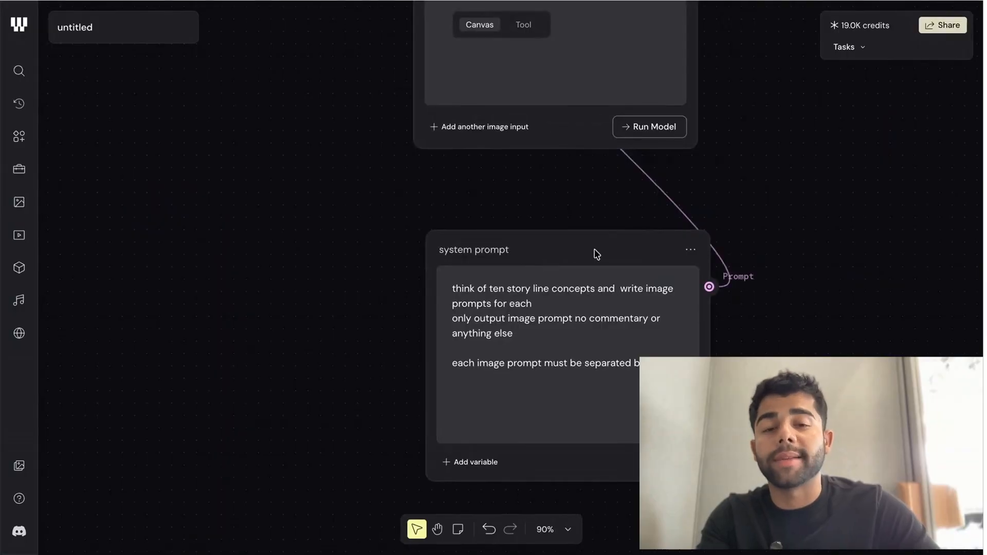
# Move the system prompt node closer to the Any LLM node and add the line "the story must be a sequence" above the separator instruction
pyautogui.moveTo(535, 249); pyautogui.dragTo(603, 195)
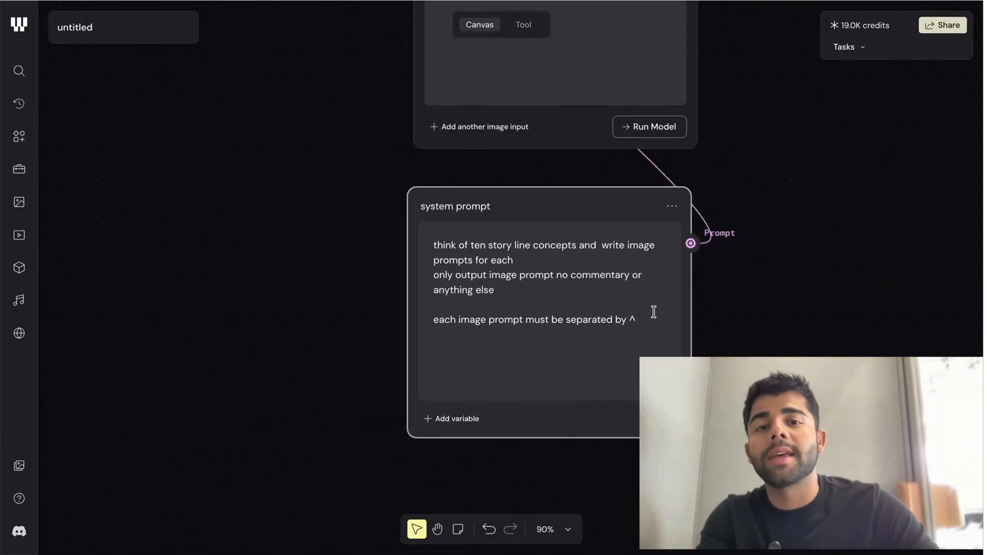
pyautogui.click(595, 301)
pyautogui.press('Return')
pyautogui.press('Up')
pyautogui.press('Return')
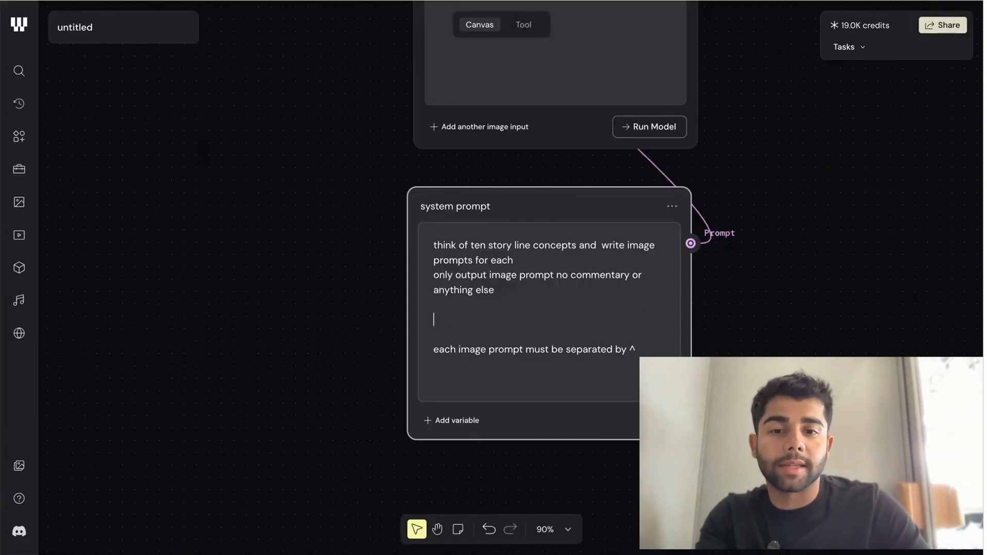
pyautogui.write('the story must be a sequence')
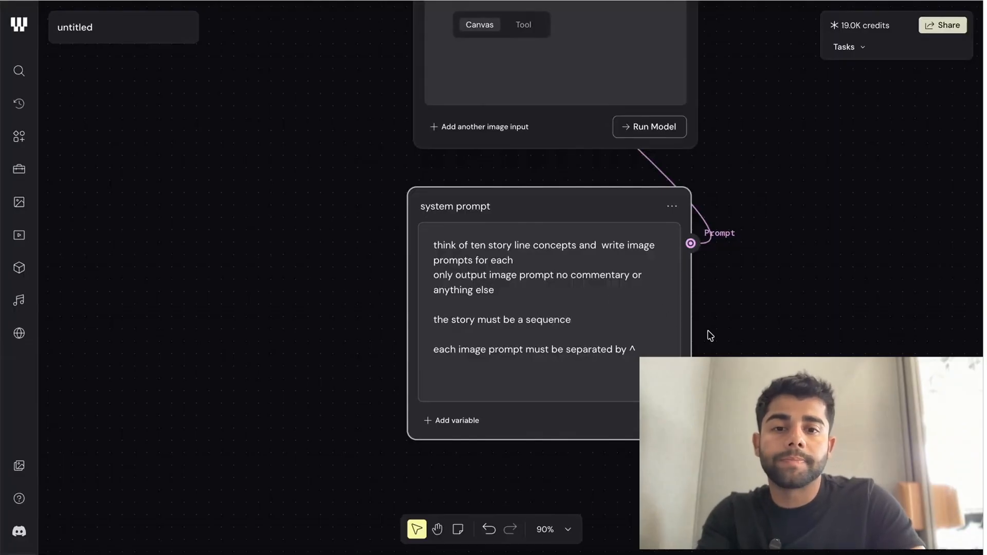
# Review the chain from the main Prompt and Gemini Image nodes to the Any LLM and system prompt nodes
pyautogui.scroll(-5, 710, 335)
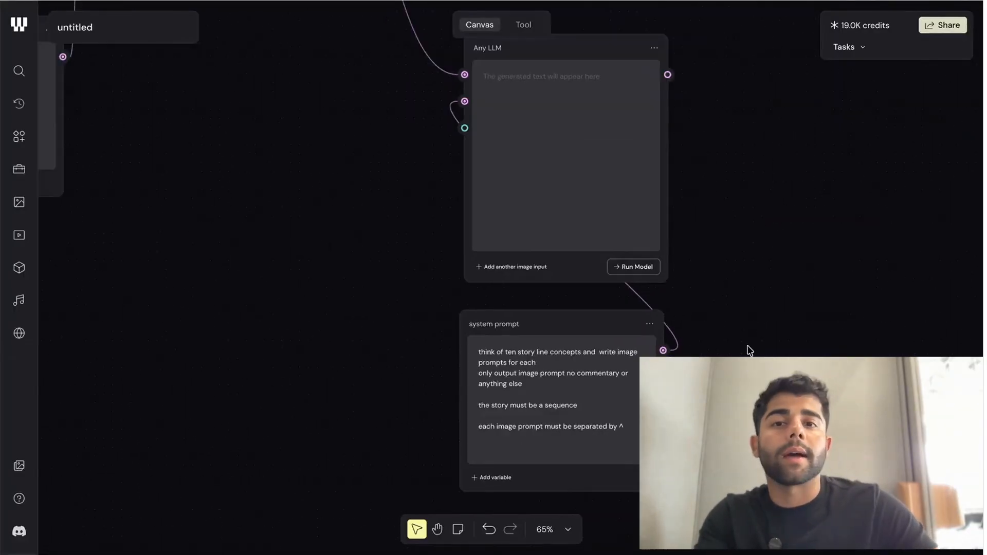
pyautogui.scroll(-1, 750, 350)
pyautogui.scroll(3, 588, 210)
pyautogui.scroll(-2, 588, 209)
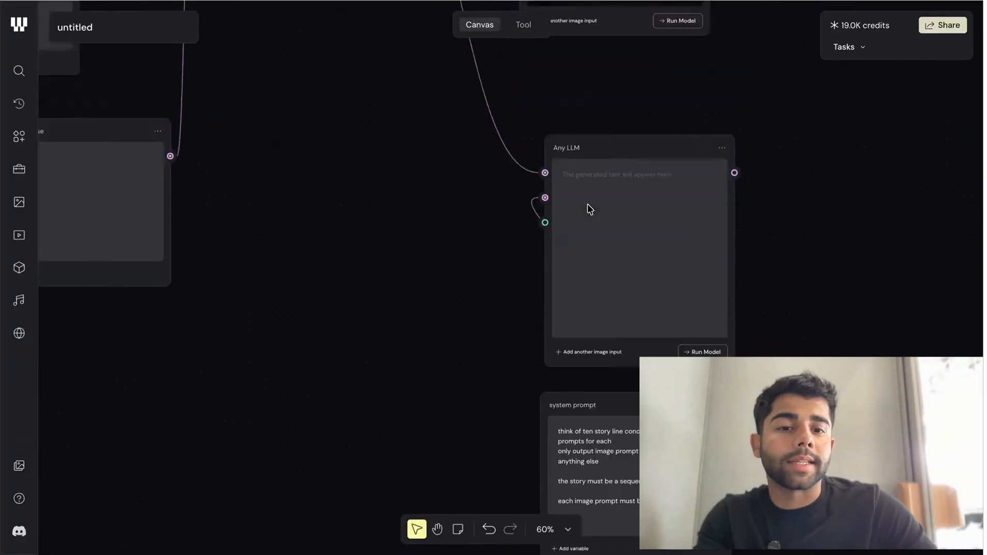
pyautogui.scroll(3, 588, 205)
pyautogui.scroll(-3, 589, 209)
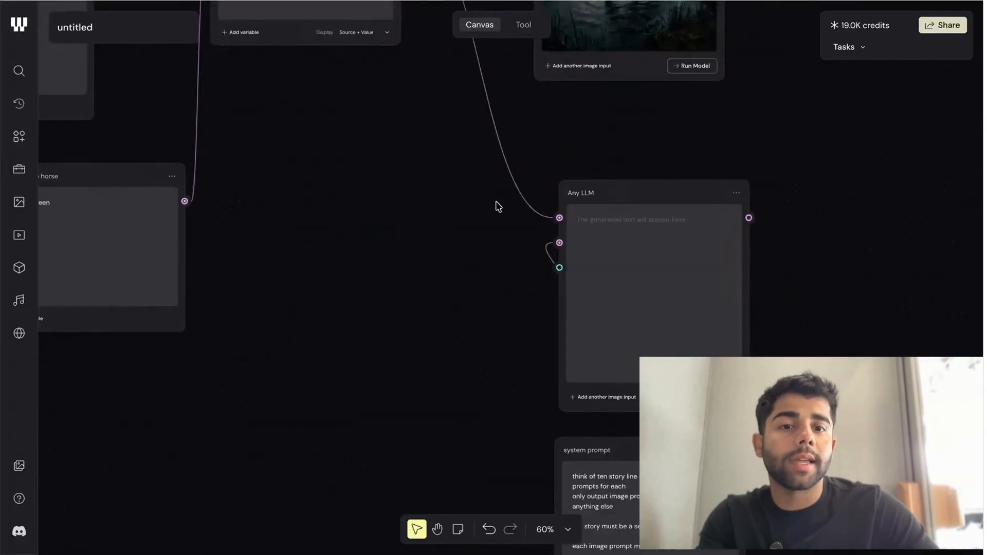
pyautogui.scroll(2, 496, 206)
pyautogui.scroll(2, 529, 203)
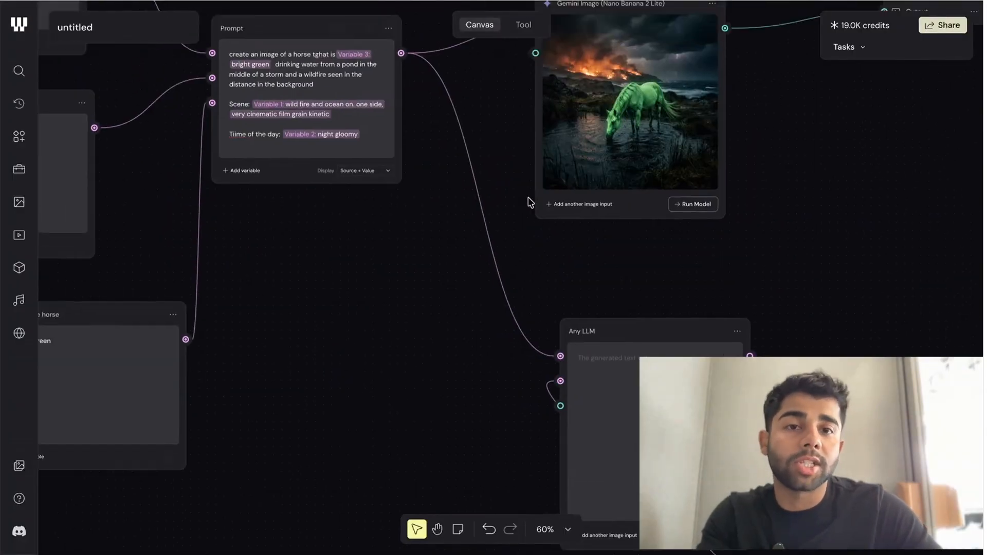
pyautogui.scroll(-5, 528, 200)
pyautogui.scroll(-3, 549, 212)
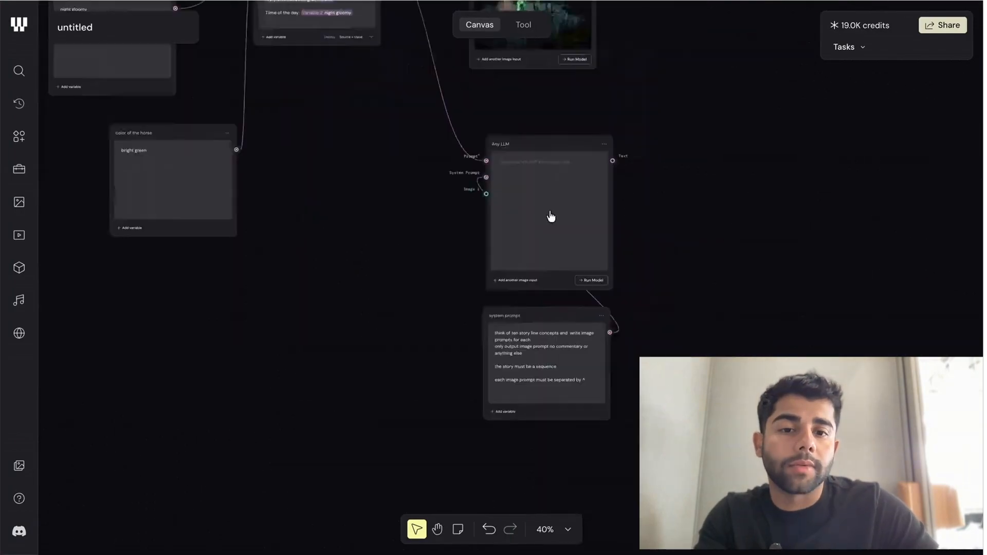
# Set the Any LLM node's model to anthropic/claude-opus-4-7
pyautogui.click(550, 216)
pyautogui.click(873, 122)
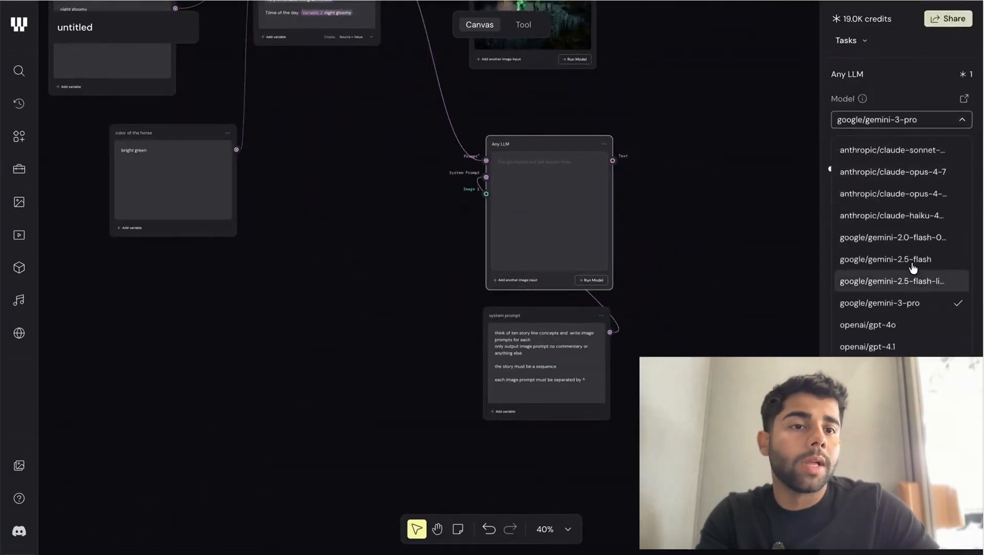
pyautogui.click(869, 172)
pyautogui.click(726, 236)
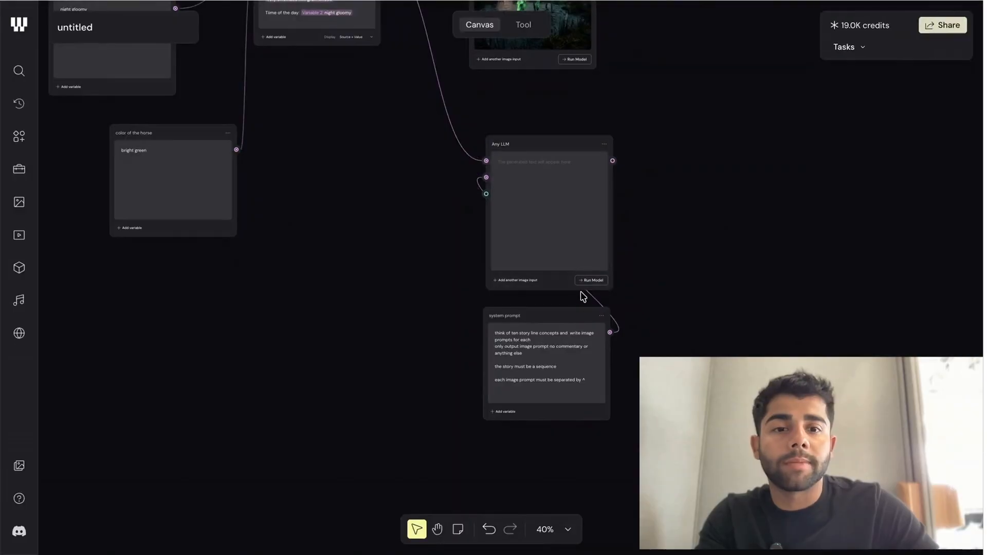
# Run the Any LLM node to generate the sequence of image prompts
pyautogui.click(591, 280)
pyautogui.scroll(5, 555, 250)
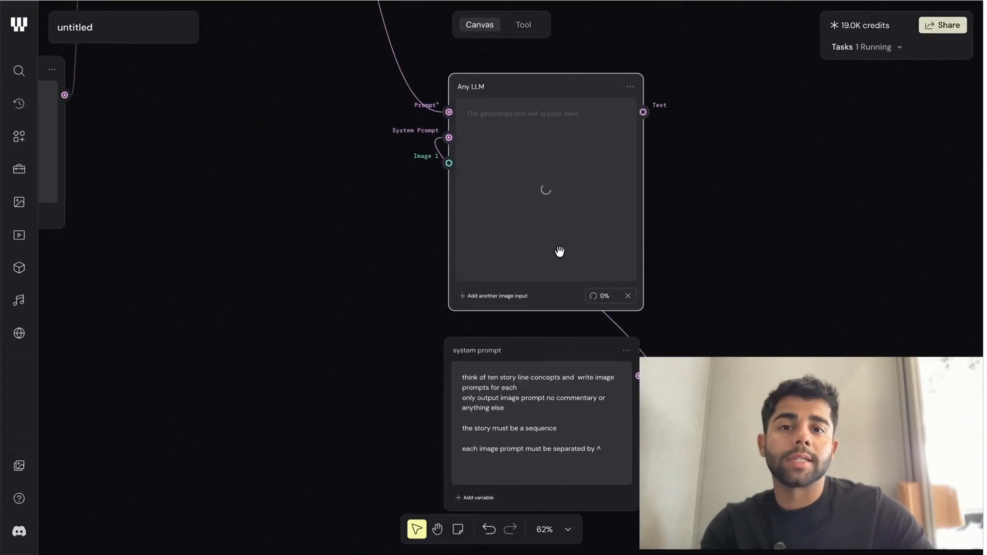
pyautogui.scroll(-4, 638, 265)
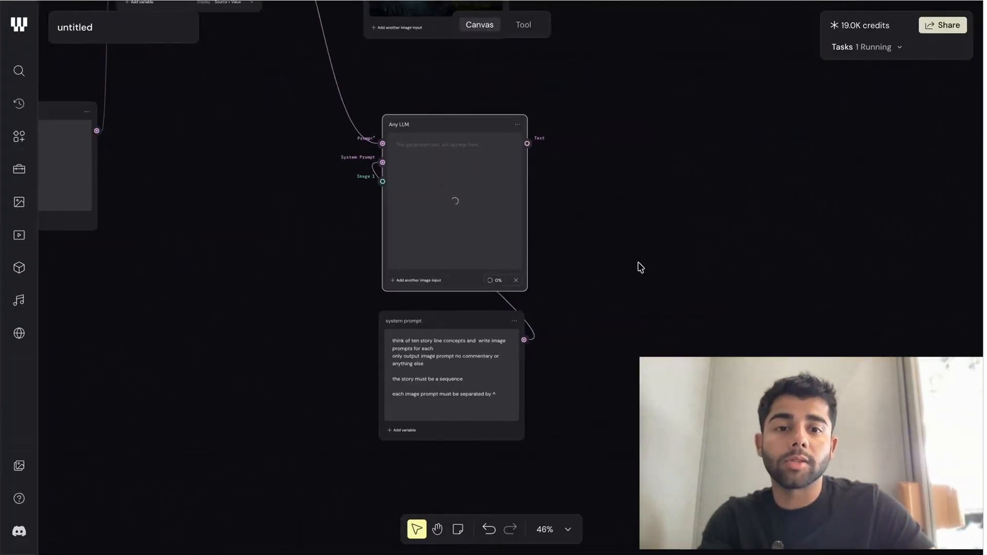
pyautogui.hscroll(5, 638, 264)
pyautogui.hscroll(-3, 638, 265)
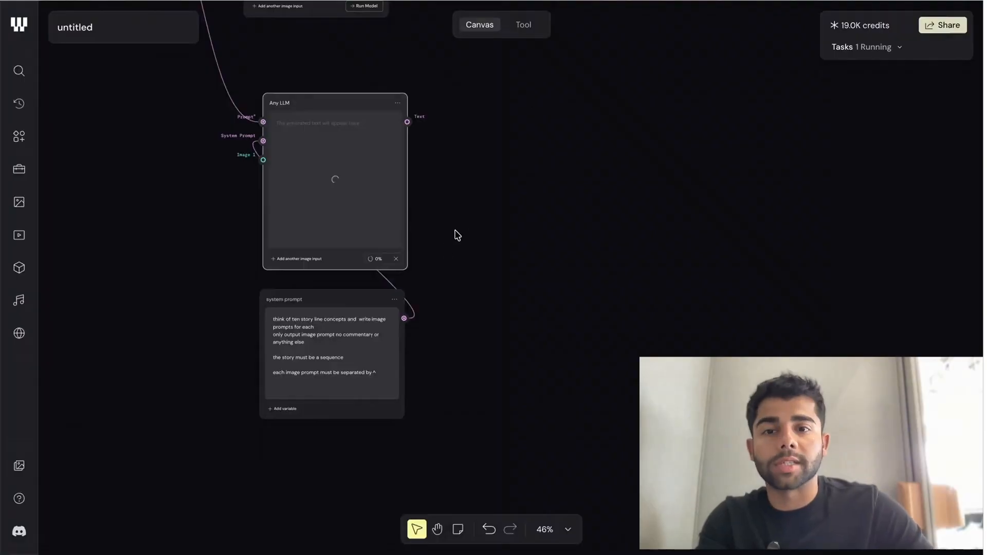
pyautogui.scroll(2, 456, 233)
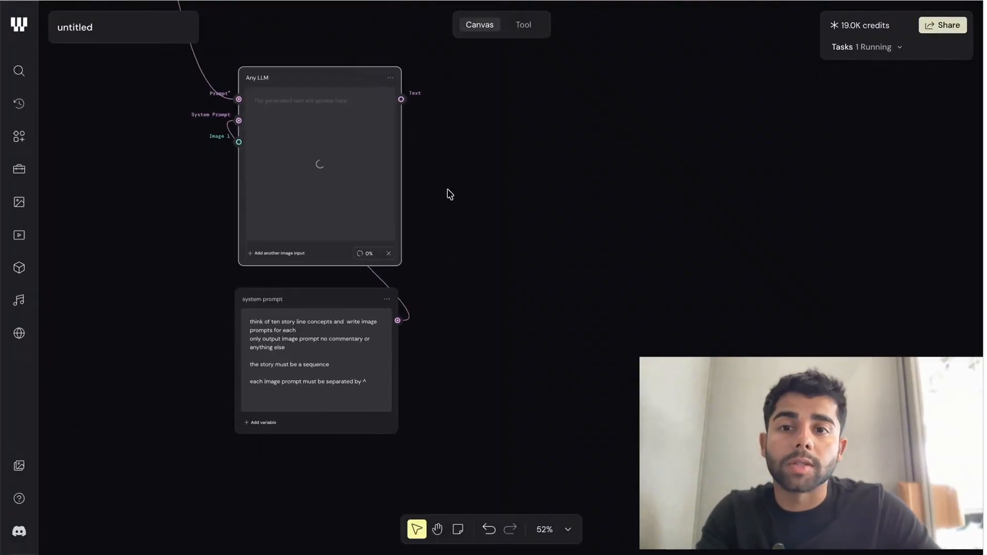
pyautogui.scroll(-4, 450, 195)
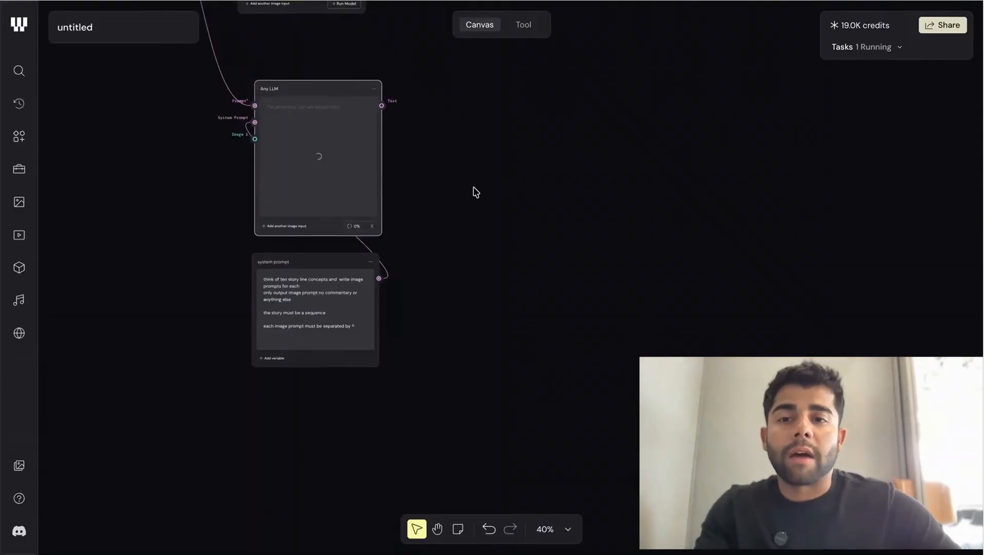
pyautogui.scroll(-2, 478, 193)
pyautogui.scroll(-2, 476, 192)
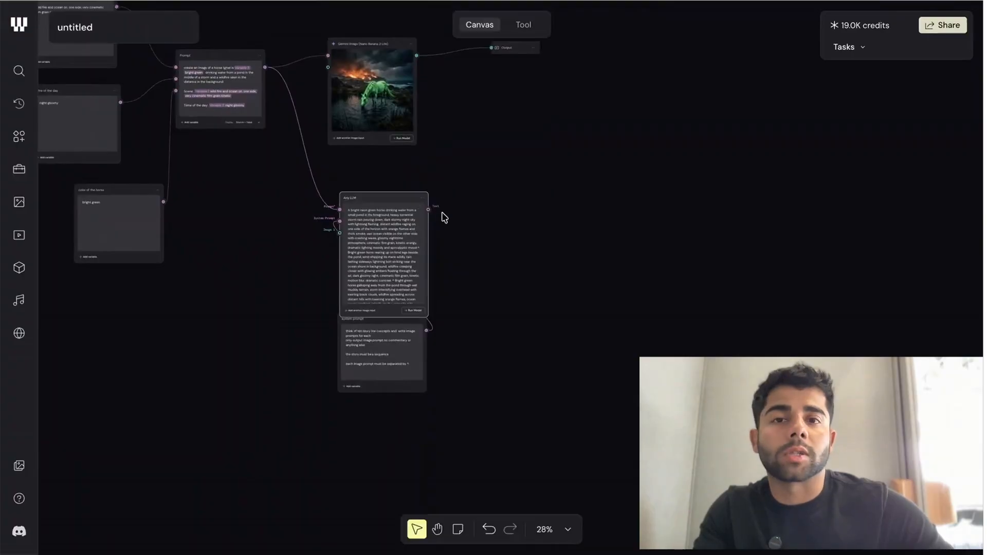
# Add an Array node connected to the Any LLM node's Text output and bring its split setting into close view
pyautogui.moveTo(428, 207); pyautogui.dragTo(548, 187)
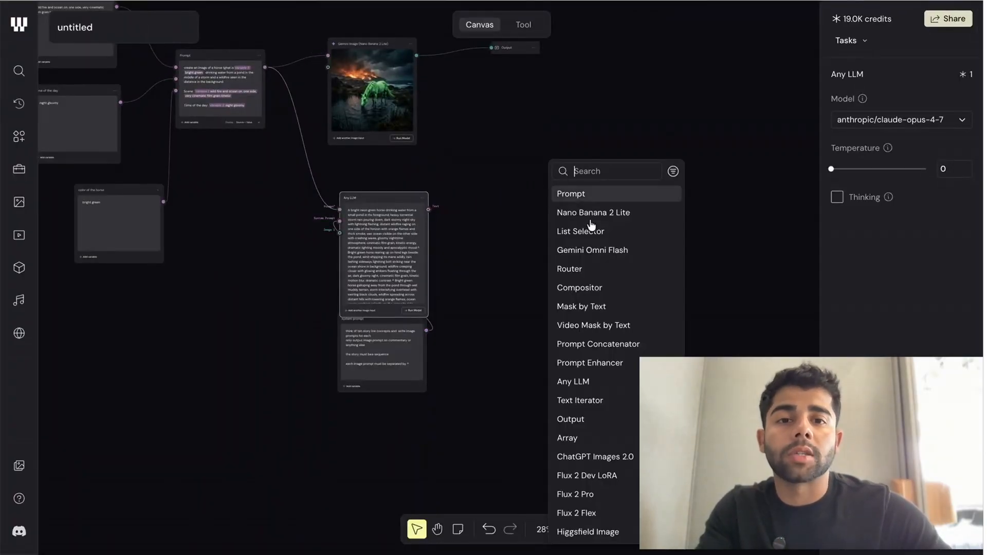
pyautogui.write('arra')
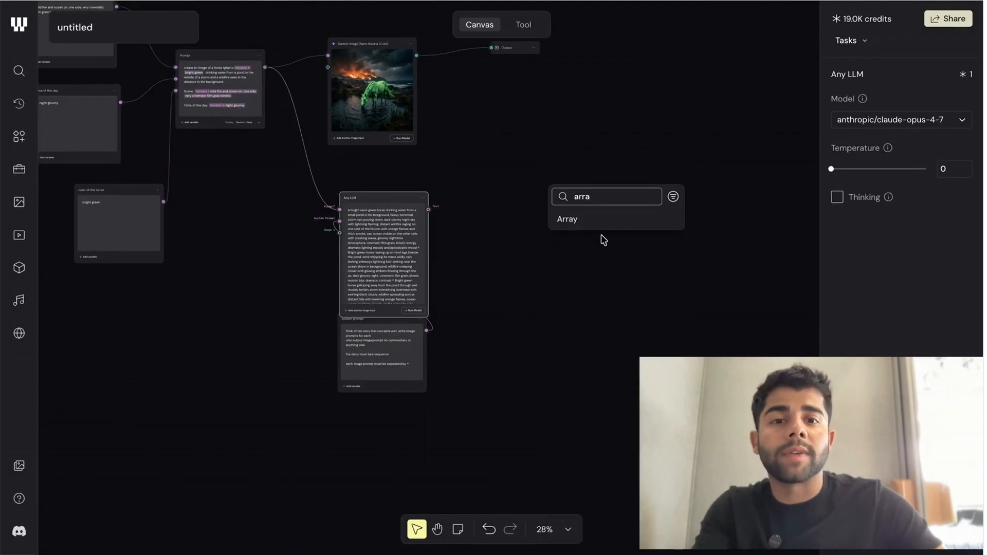
pyautogui.click(601, 220)
pyautogui.scroll(5, 577, 209)
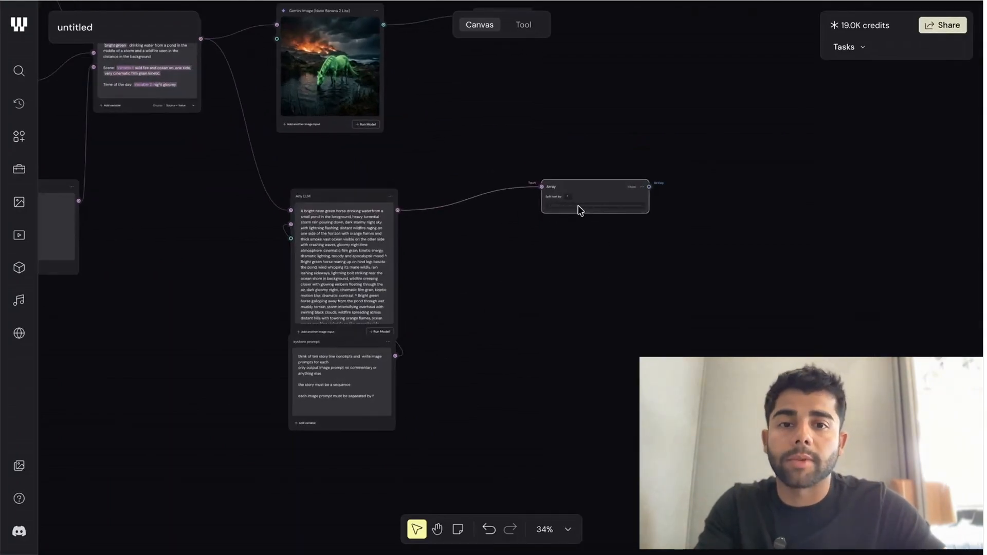
pyautogui.scroll(10, 579, 209)
pyautogui.hscroll(-3, 465, 273)
pyautogui.scroll(-2, 465, 273)
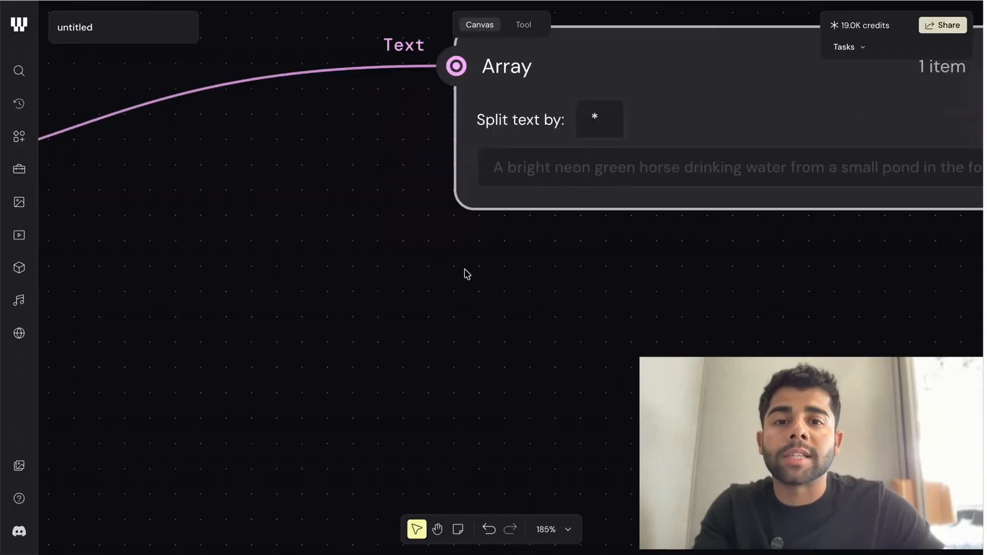
# Set the Array node's split character to ^, the prompt separator specified in the system prompt node
pyautogui.click(597, 115)
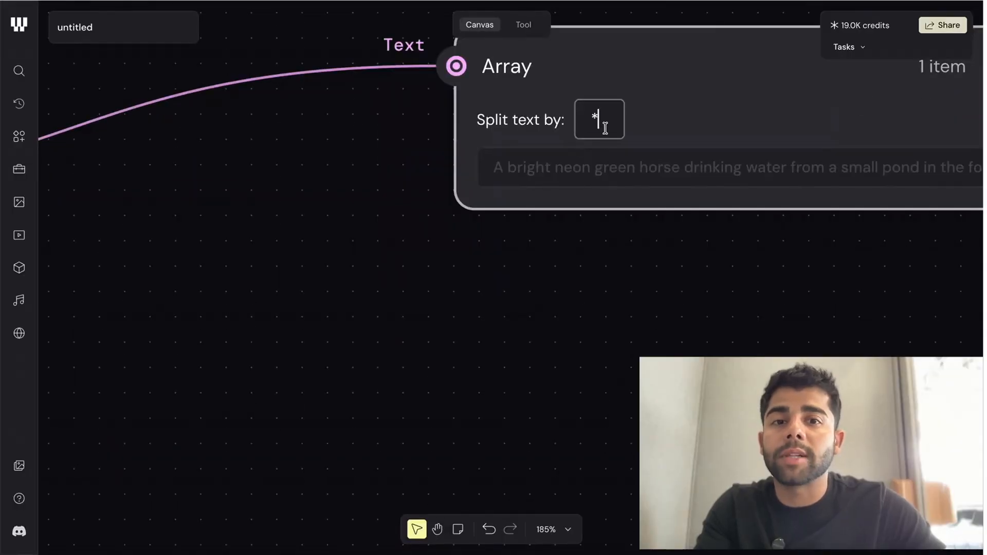
pyautogui.scroll(-5, 419, 410)
pyautogui.hscroll(-5, 419, 410)
pyautogui.hscroll(-3, 370, 346)
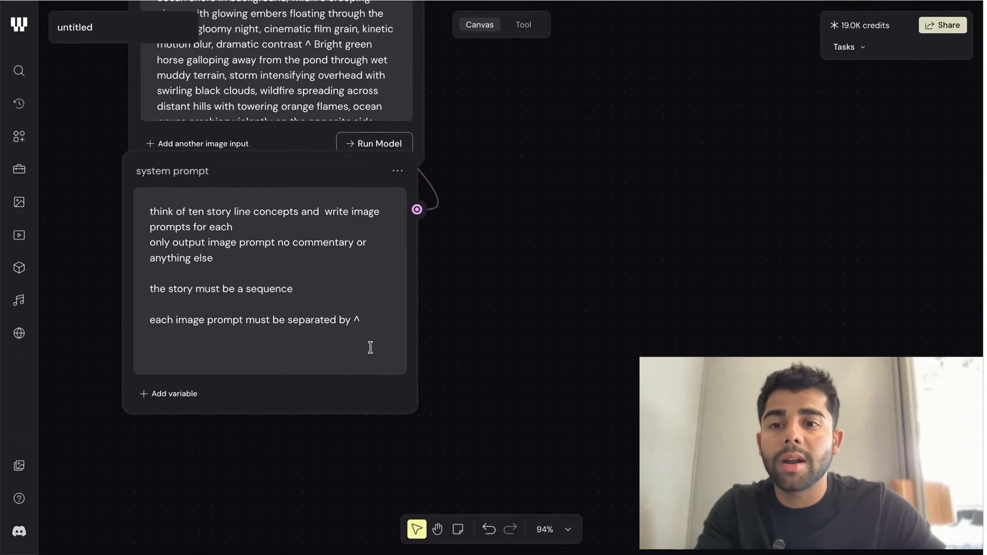
pyautogui.scroll(5, 369, 345)
pyautogui.moveTo(352, 310); pyautogui.dragTo(369, 182)
pyautogui.scroll(-5, 530, 272)
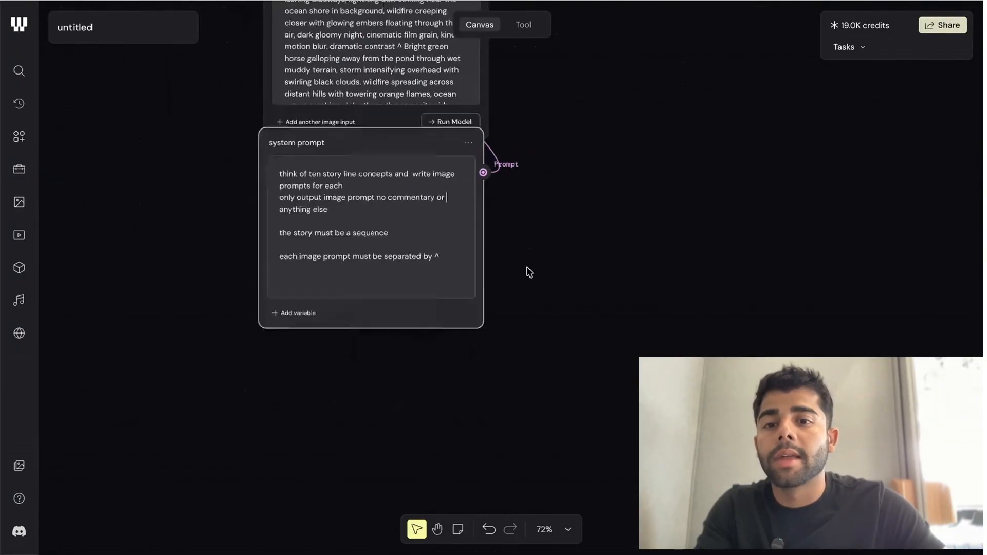
pyautogui.scroll(3, 529, 273)
pyautogui.hscroll(3, 529, 273)
pyautogui.scroll(3, 530, 273)
pyautogui.hscroll(2, 529, 272)
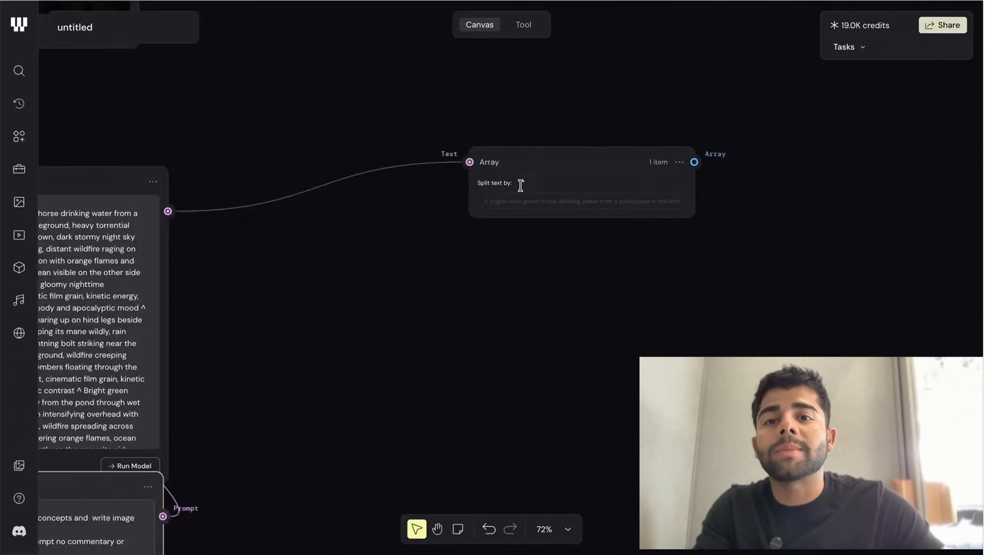
pyautogui.click(521, 185)
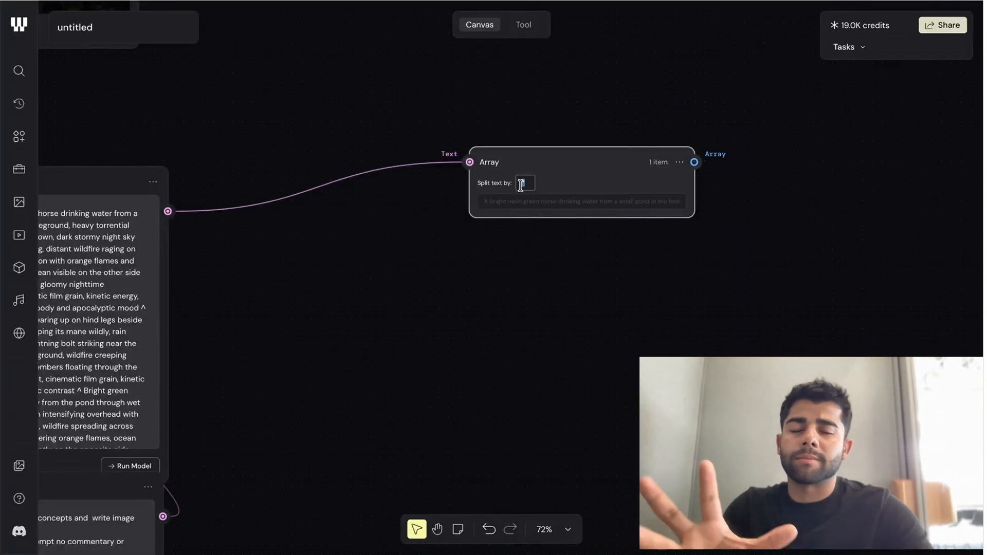
pyautogui.click(760, 229)
# Review the prompt items split out in the Array node and its place beside the Any LLM and Gemini Image nodes
pyautogui.scroll(3, 580, 253)
pyautogui.hscroll(2, 580, 254)
pyautogui.scroll(3, 491, 254)
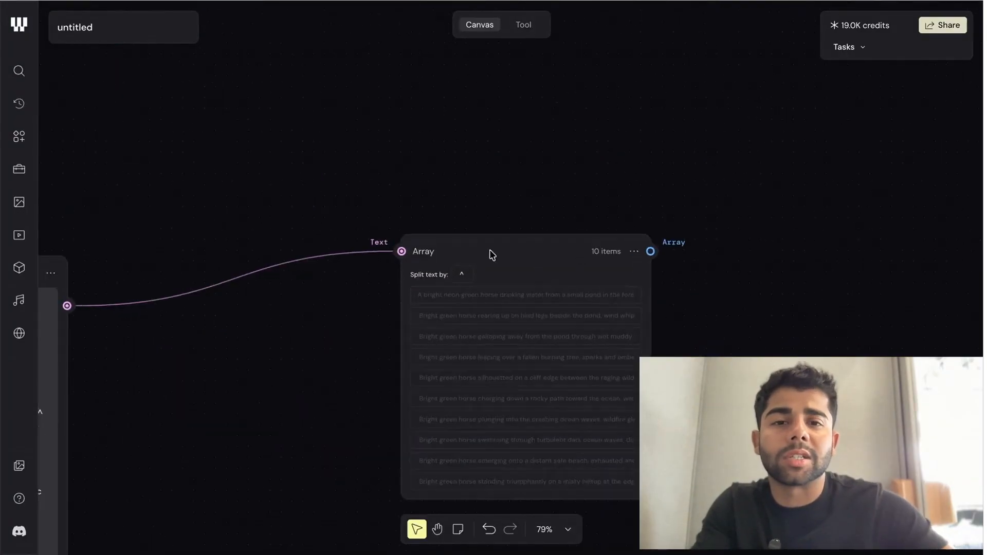
pyautogui.scroll(-3, 491, 255)
pyautogui.scroll(2, 491, 254)
pyautogui.scroll(1, 461, 133)
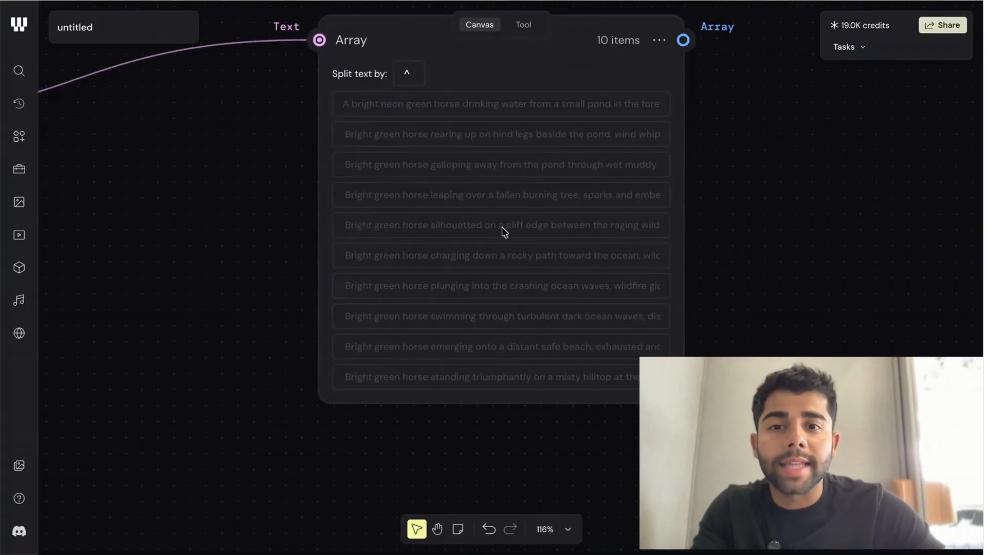
pyautogui.scroll(-5, 507, 254)
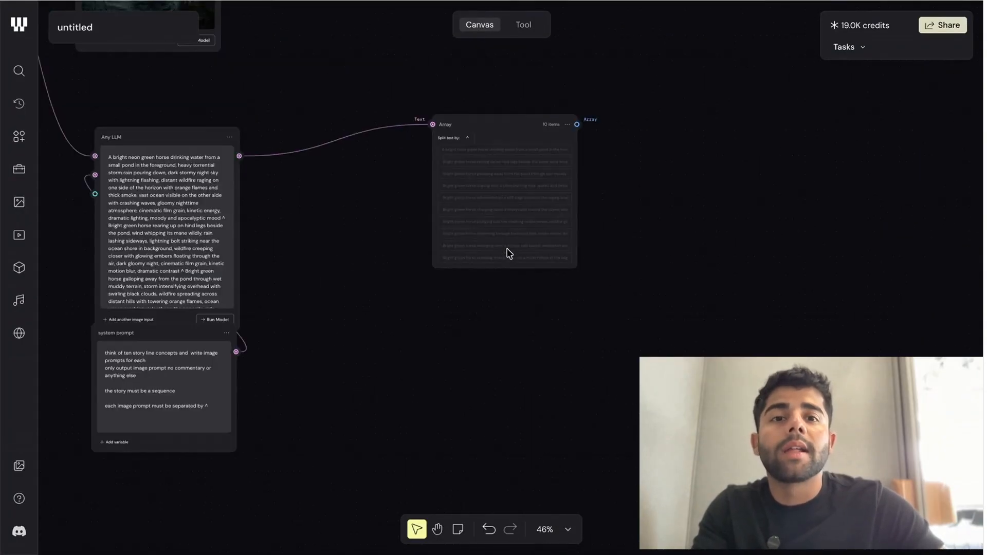
pyautogui.hscroll(4, 509, 254)
pyautogui.scroll(-2, 509, 253)
pyautogui.scroll(3, 433, 245)
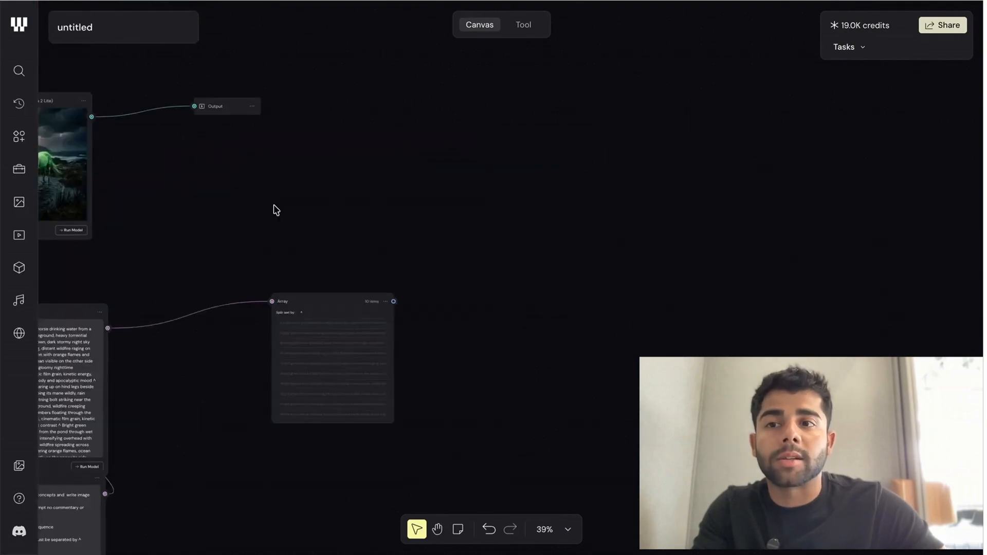
pyautogui.hscroll(-5, 432, 244)
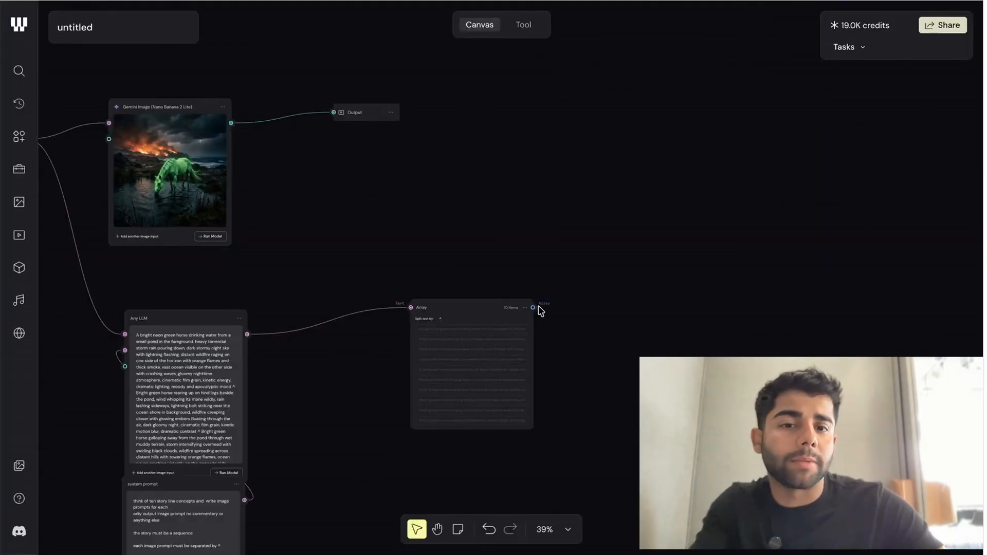
# Add a List Selector node connected to the Array node's output and place it above and beyond the array
pyautogui.hscroll(4, 526, 312)
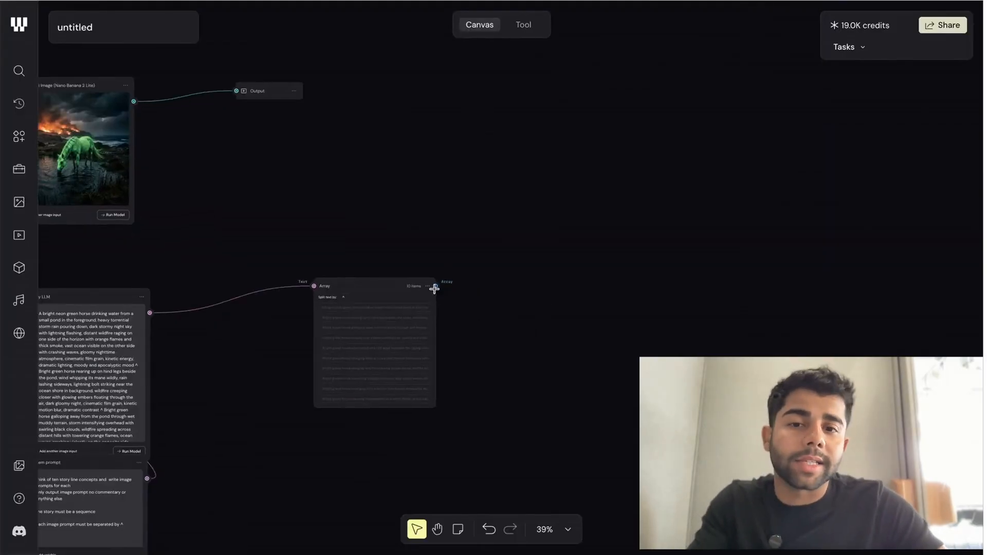
pyautogui.moveTo(436, 288); pyautogui.dragTo(518, 234)
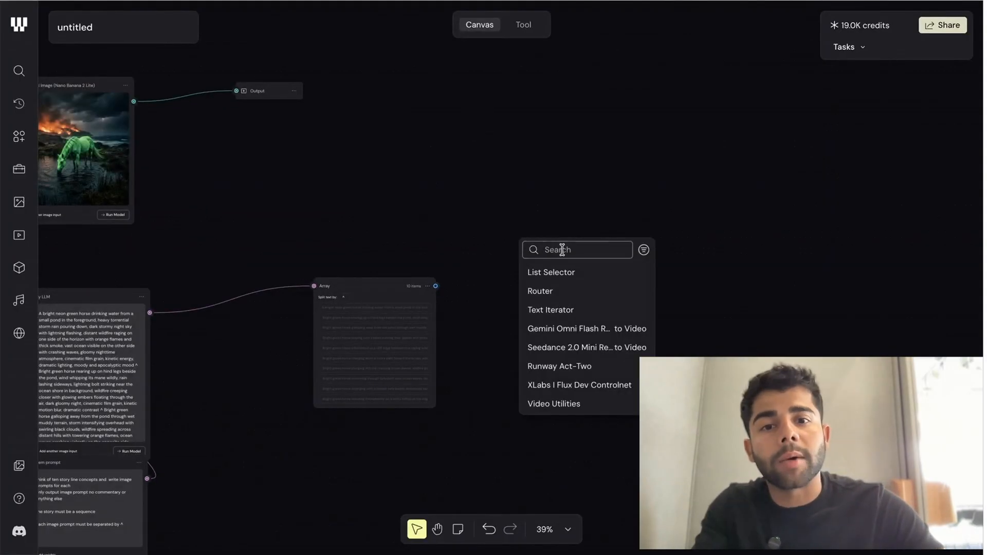
pyautogui.click(545, 271)
pyautogui.moveTo(544, 242); pyautogui.dragTo(526, 175)
# Duplicate the List node, repeatedly copying and stacking the new nodes below it, until there are ten List nodes
pyautogui.moveTo(486, 145); pyautogui.dragTo(571, 240)
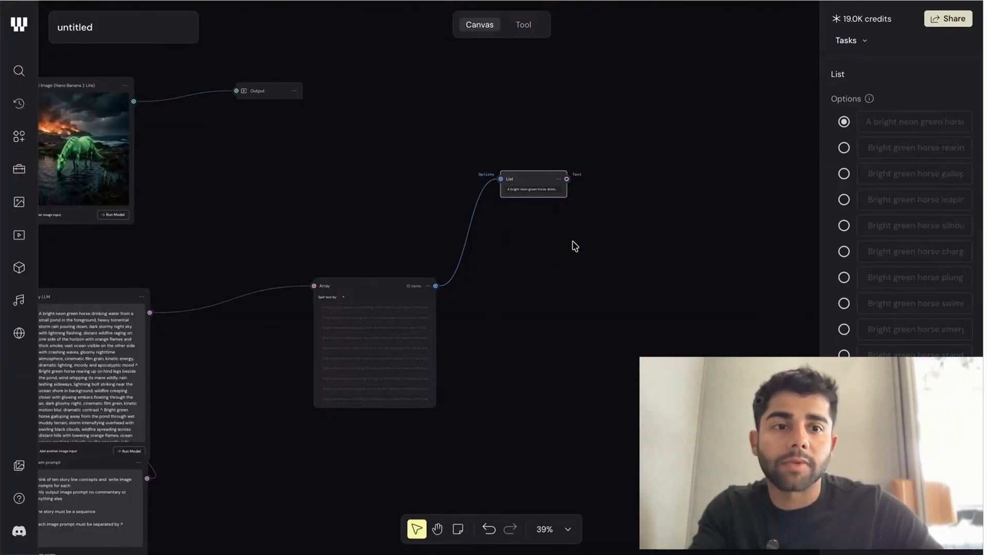
pyautogui.hotkey('ctrl', 'd')
pyautogui.moveTo(597, 188); pyautogui.dragTo(521, 211)
pyautogui.moveTo(489, 132); pyautogui.dragTo(516, 315)
pyautogui.hotkey('ctrl', 'd')
pyautogui.hotkey('ctrl', 'd')
pyautogui.moveTo(621, 220); pyautogui.dragTo(547, 342)
pyautogui.hotkey('ctrl', 'd')
pyautogui.hotkey('ctrl', 'd')
pyautogui.moveTo(614, 211); pyautogui.dragTo(557, 402)
pyautogui.click(674, 221)
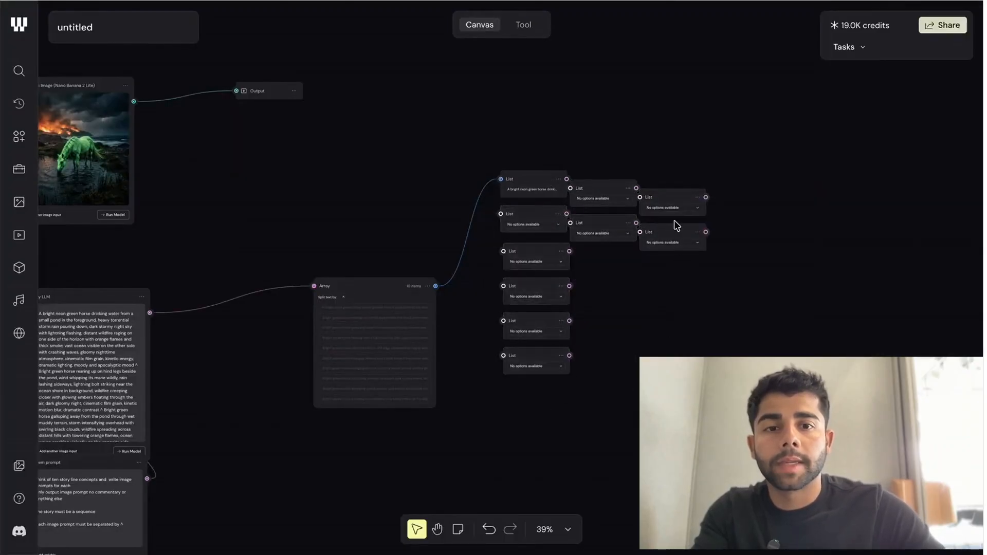
# Move the remaining duplicated List nodes beneath the others so all ten form a single column
pyautogui.moveTo(608, 161); pyautogui.dragTo(686, 290)
pyautogui.moveTo(656, 221); pyautogui.dragTo(594, 428)
pyautogui.click(630, 367)
pyautogui.scroll(-3, 629, 367)
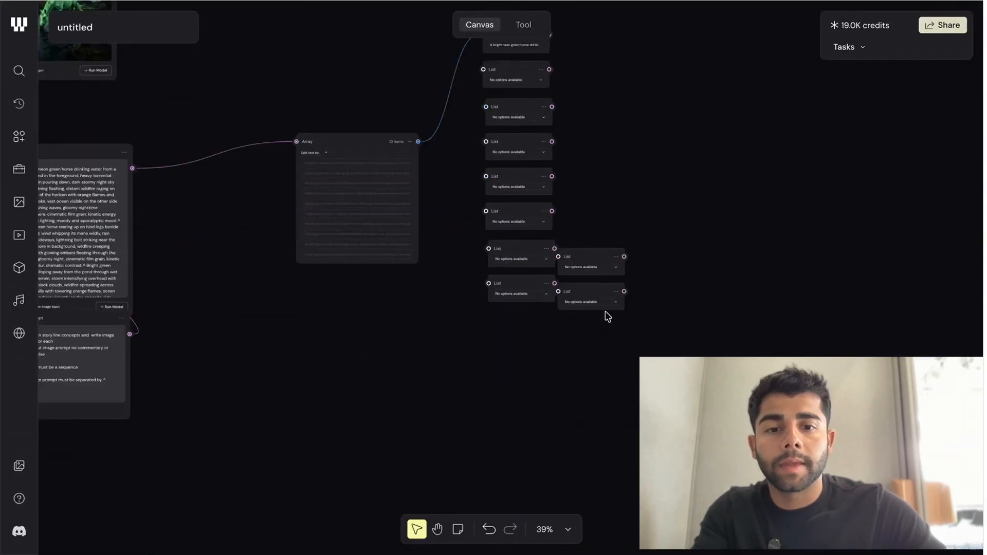
pyautogui.moveTo(582, 336); pyautogui.dragTo(513, 366)
# Connect the Array node's output to the Options input of each of the nine duplicated List nodes
pyautogui.moveTo(418, 142); pyautogui.dragTo(484, 70)
pyautogui.moveTo(418, 142); pyautogui.dragTo(492, 111)
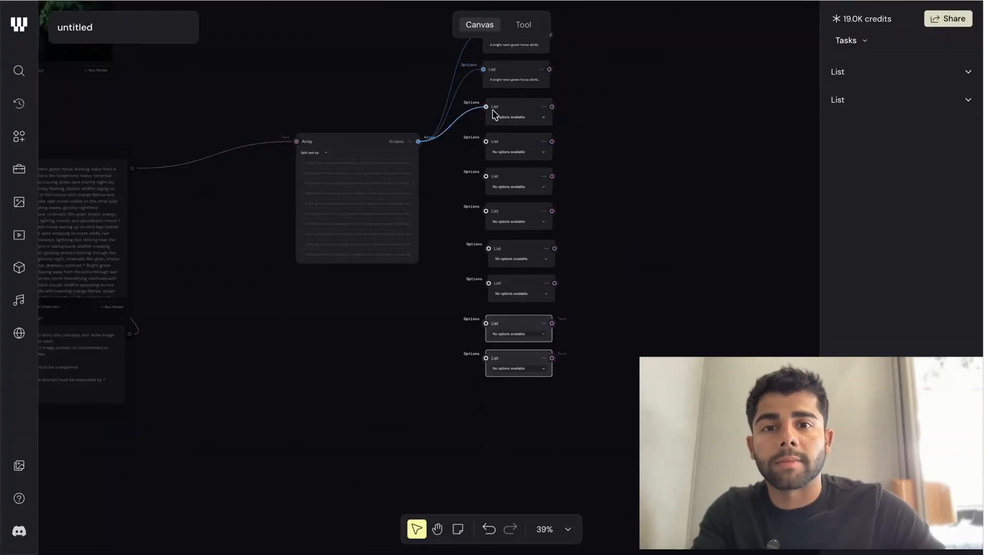
pyautogui.moveTo(419, 142); pyautogui.dragTo(486, 142)
pyautogui.moveTo(419, 142); pyautogui.dragTo(485, 176)
pyautogui.moveTo(418, 141); pyautogui.dragTo(486, 211)
pyautogui.moveTo(418, 142); pyautogui.dragTo(487, 300)
pyautogui.moveTo(418, 141); pyautogui.dragTo(487, 360)
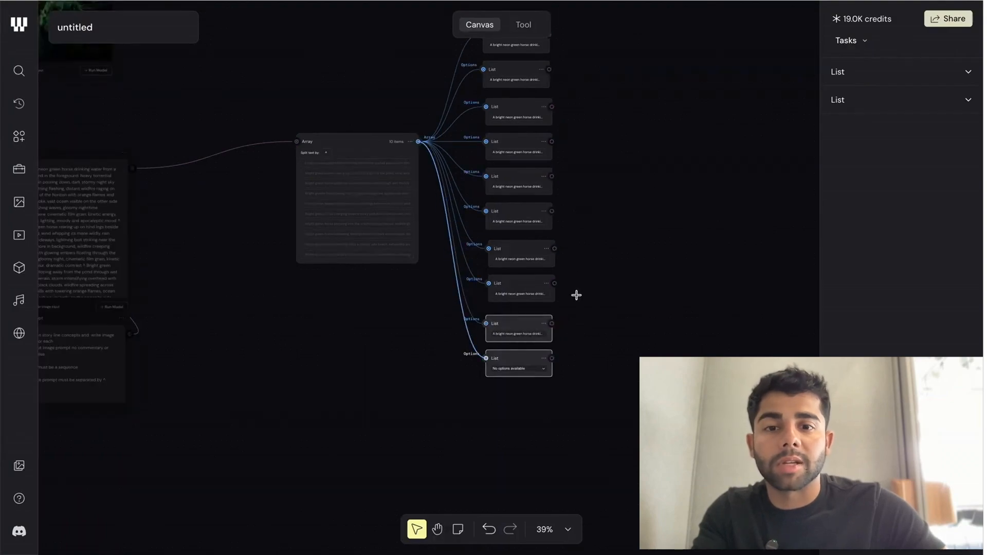
# Inspect the prompt options of the first two List nodes and check which option each one uses
pyautogui.scroll(2, 576, 281)
pyautogui.hscroll(2, 576, 281)
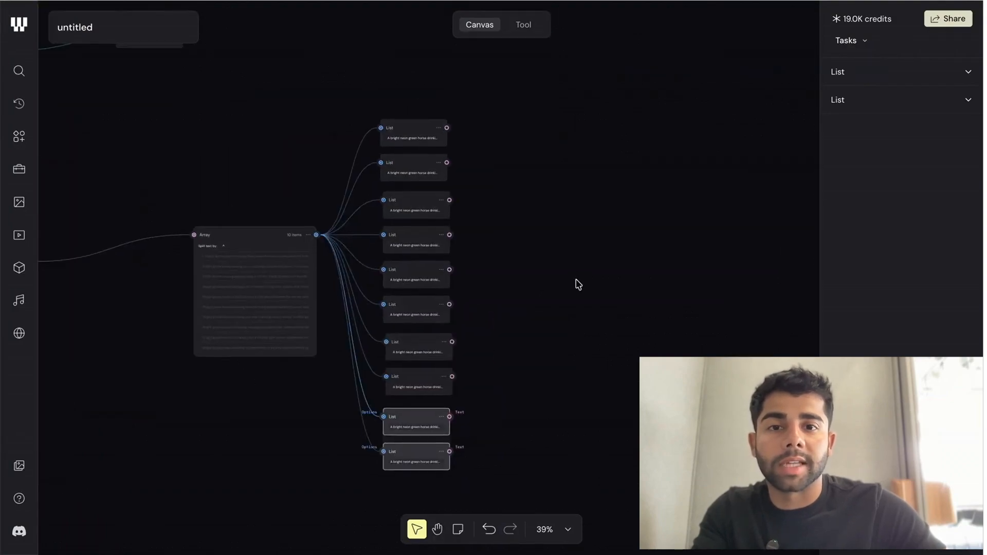
pyautogui.click(422, 130)
pyautogui.scroll(4, 420, 129)
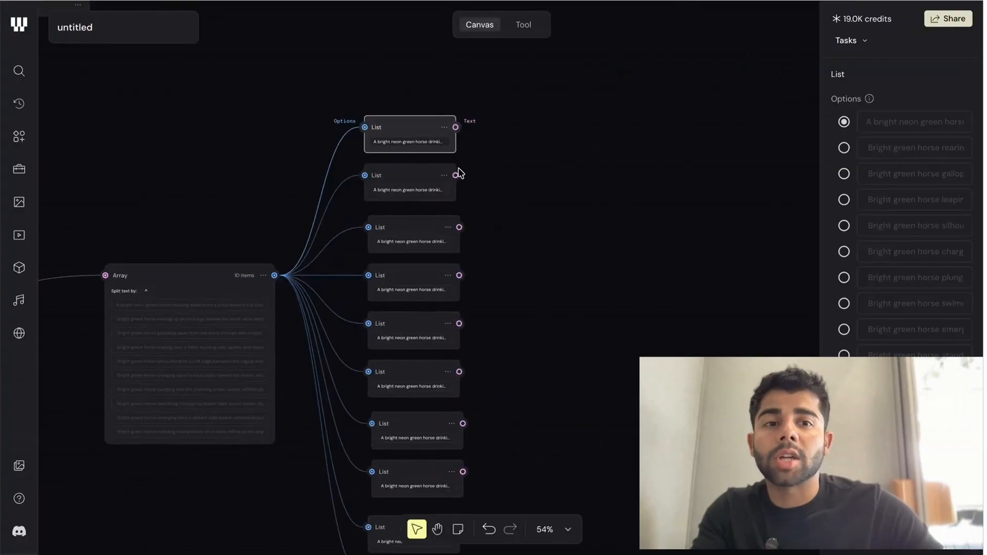
pyautogui.scroll(1, 460, 172)
pyautogui.hscroll(1, 460, 172)
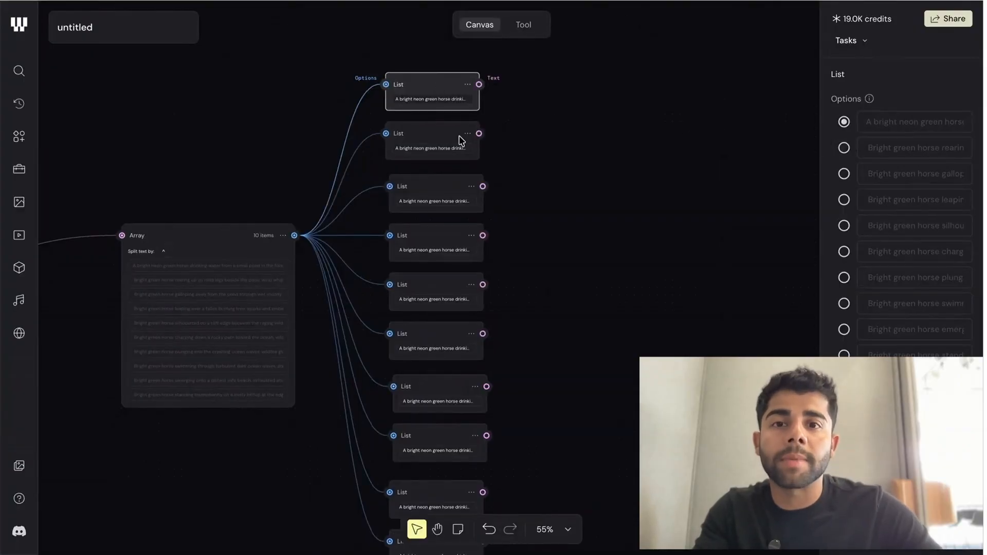
pyautogui.click(441, 141)
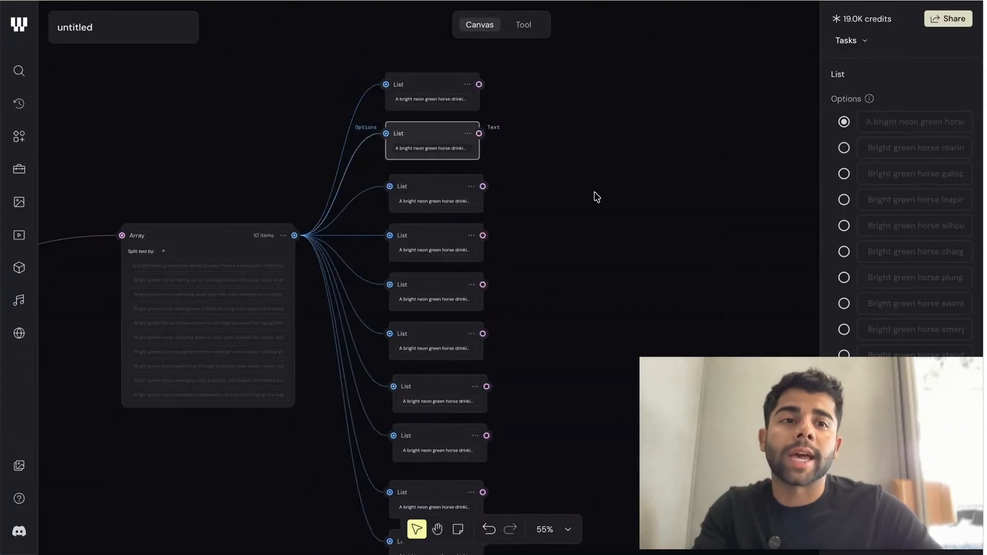
pyautogui.click(445, 93)
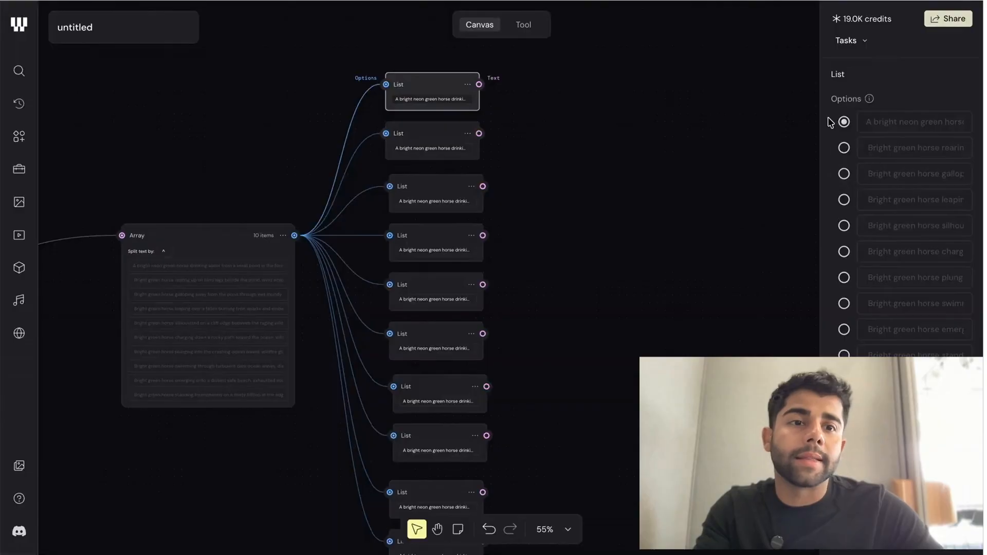
# Assign the second through sixth List nodes the matching prompts: horse rearing, galloping, leaping, silhouetted and charging
pyautogui.click(440, 141)
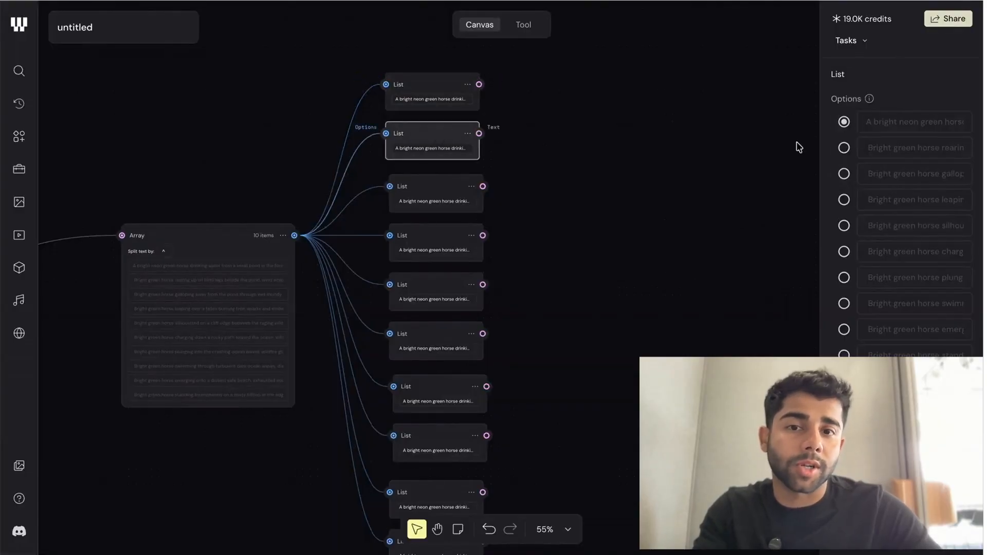
pyautogui.click(441, 186)
pyautogui.click(843, 173)
pyautogui.click(434, 245)
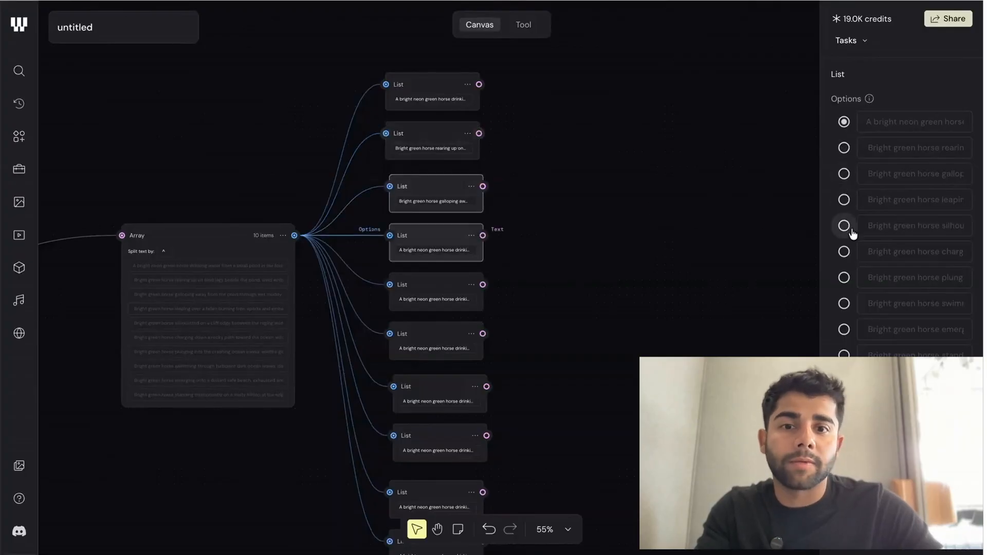
pyautogui.click(843, 199)
pyautogui.click(436, 296)
pyautogui.click(844, 225)
pyautogui.click(436, 344)
pyautogui.click(844, 251)
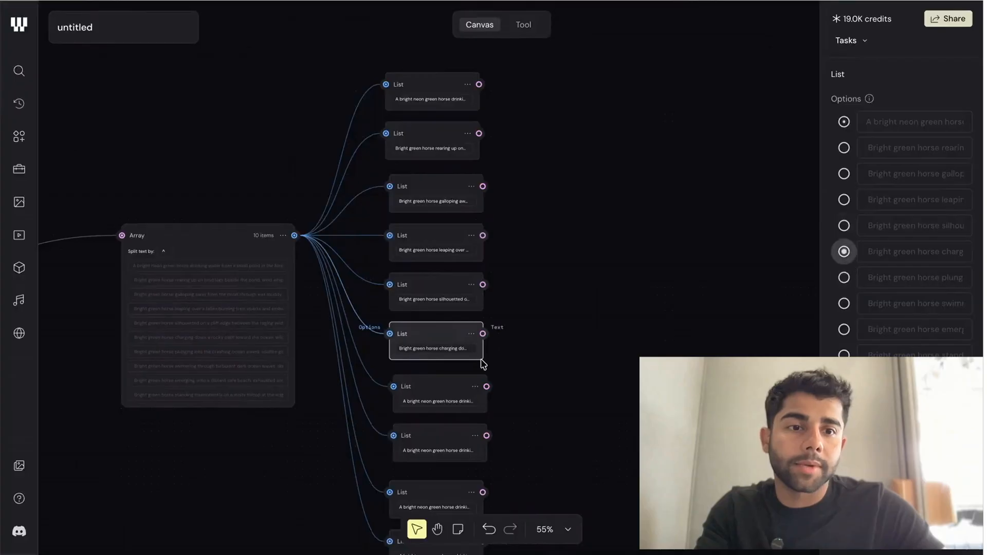
# Assign the seventh through tenth List nodes the matching prompts: horse plunging, swimming, emerging and standing
pyautogui.click(446, 401)
pyautogui.click(537, 421)
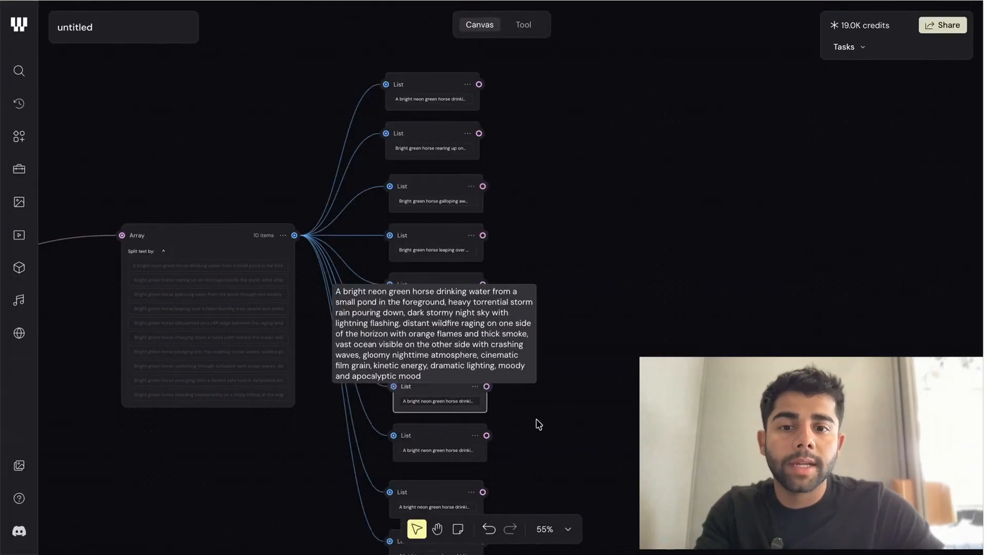
pyautogui.click(537, 421)
pyautogui.scroll(-3, 537, 421)
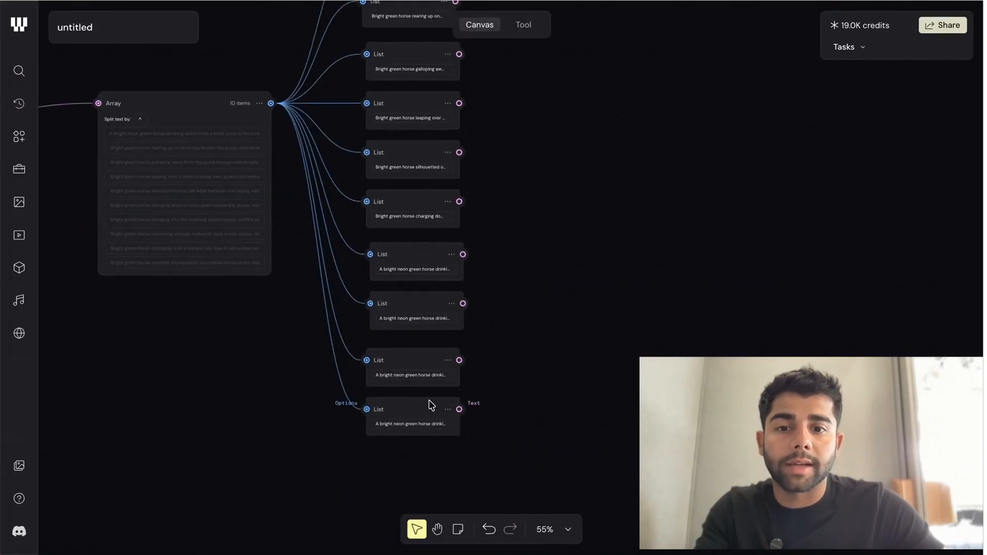
pyautogui.click(430, 405)
pyautogui.click(420, 361)
pyautogui.click(843, 330)
pyautogui.click(397, 303)
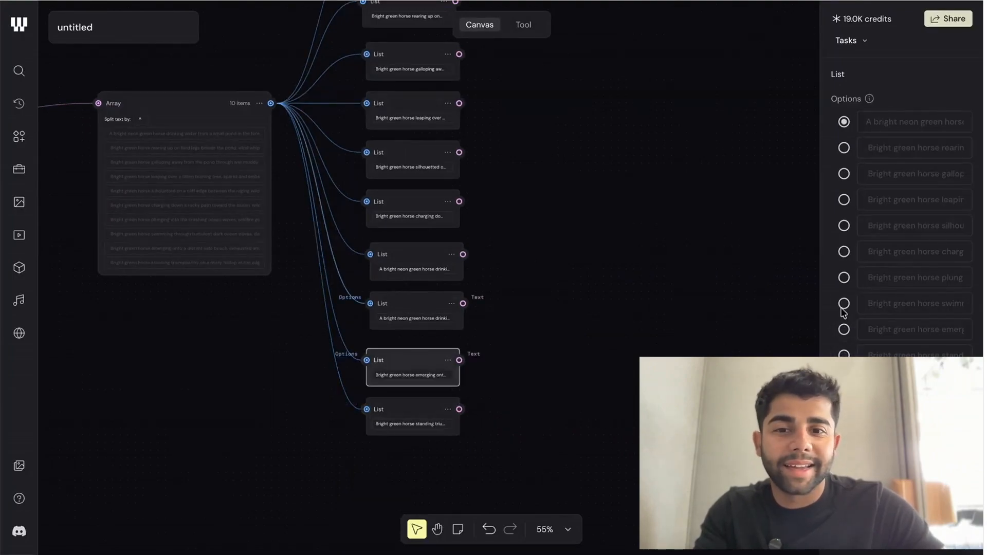
pyautogui.click(844, 303)
pyautogui.click(410, 252)
pyautogui.click(843, 278)
pyautogui.click(417, 207)
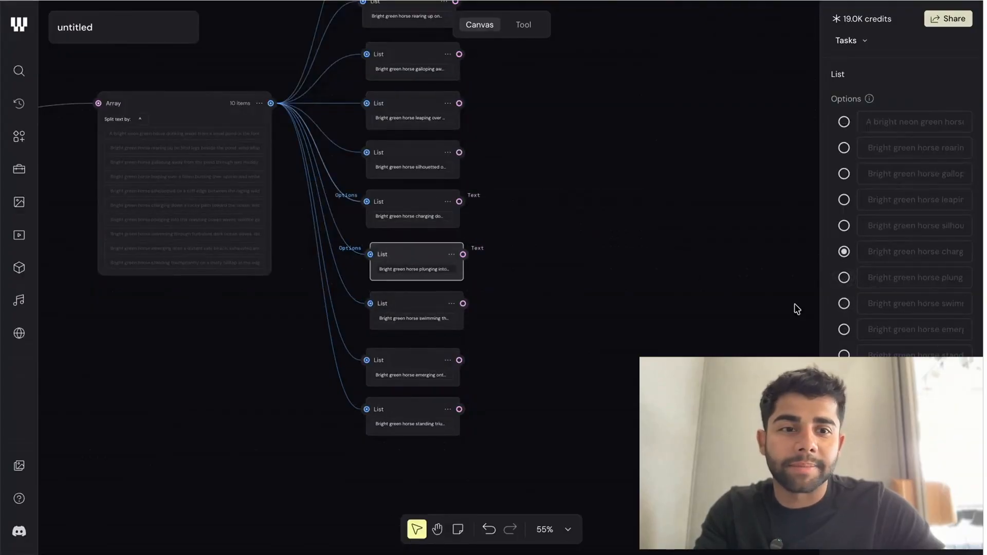
pyautogui.click(414, 147)
pyautogui.click(603, 257)
# Add a Nano Banana 2 Lite node connected to the first List node's output and move it higher on the canvas
pyautogui.scroll(2, 602, 257)
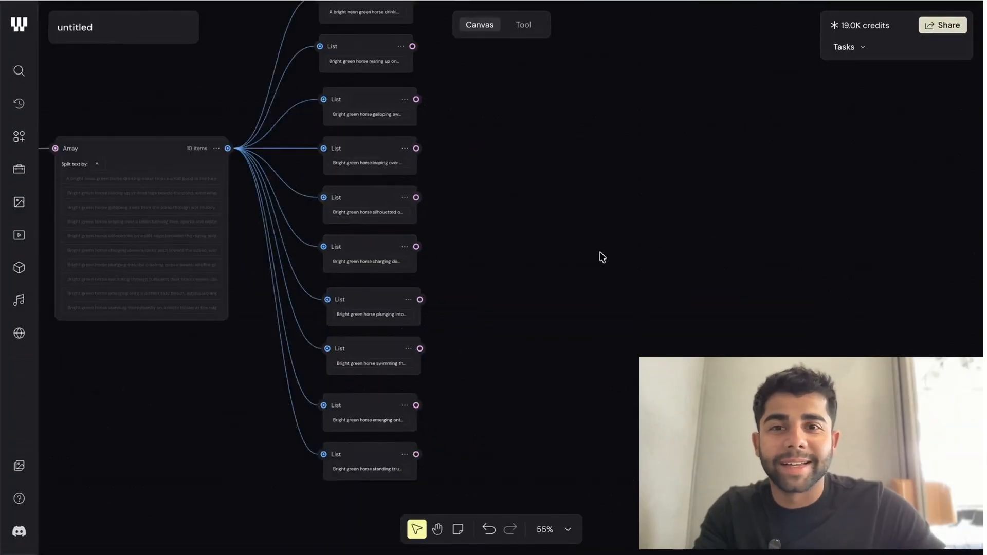
pyautogui.scroll(-1, 602, 257)
pyautogui.scroll(2, 602, 257)
pyautogui.moveTo(387, 58); pyautogui.dragTo(543, 68)
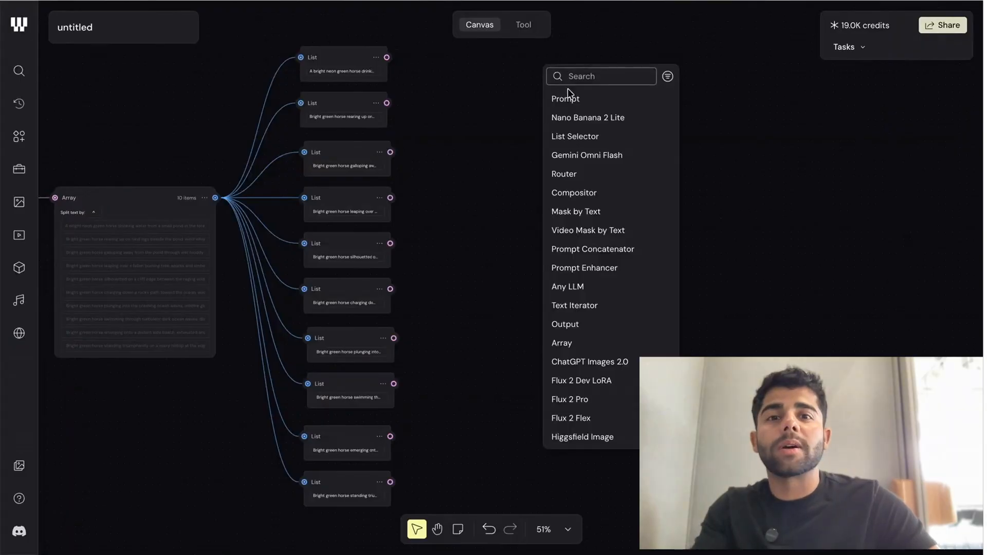
pyautogui.click(583, 119)
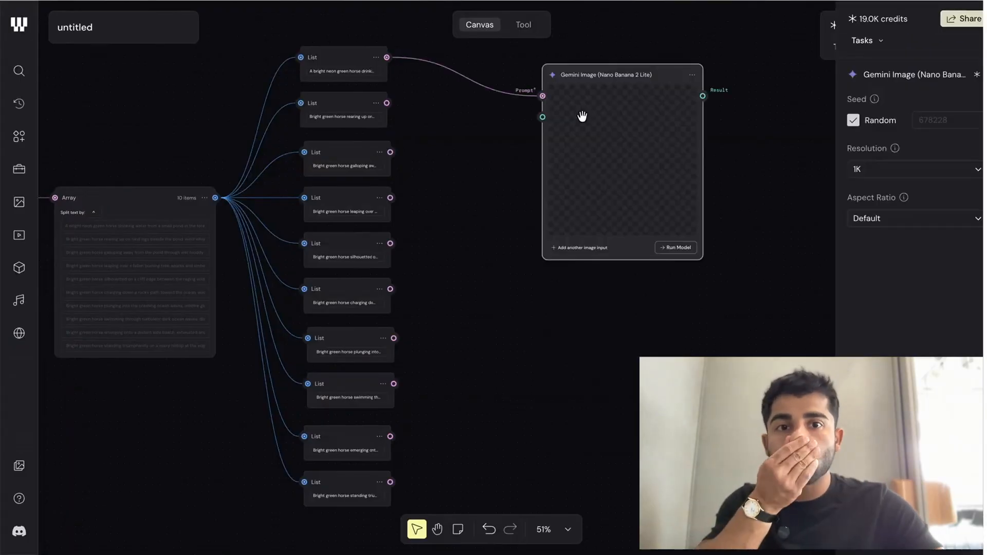
pyautogui.moveTo(665, 79); pyautogui.dragTo(622, 1)
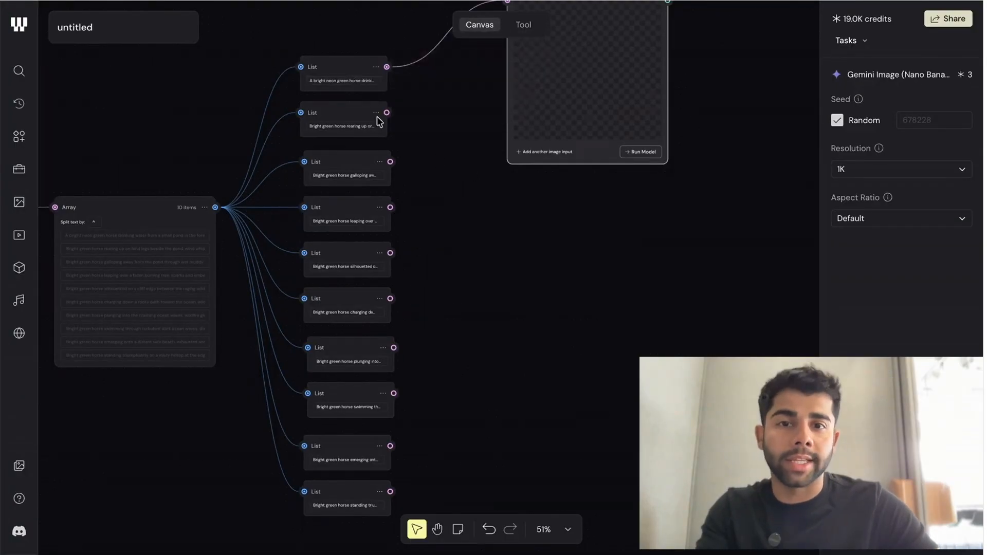
# Add a Nano Banana 2 Lite node for each of the second and third List outputs and line them up beside the first generator
pyautogui.scroll(-2, 505, 238)
pyautogui.hscroll(5, 505, 238)
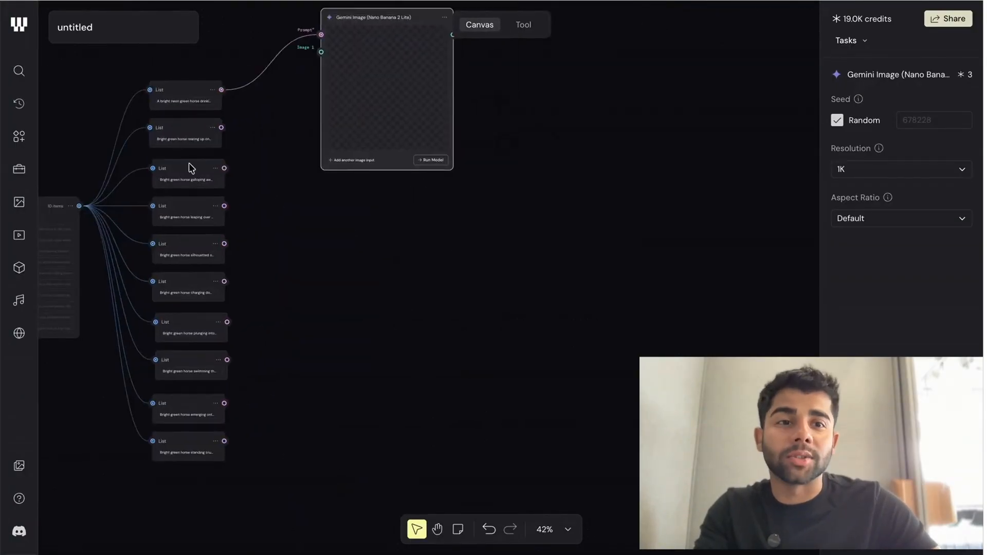
pyautogui.moveTo(222, 129); pyautogui.dragTo(531, 56)
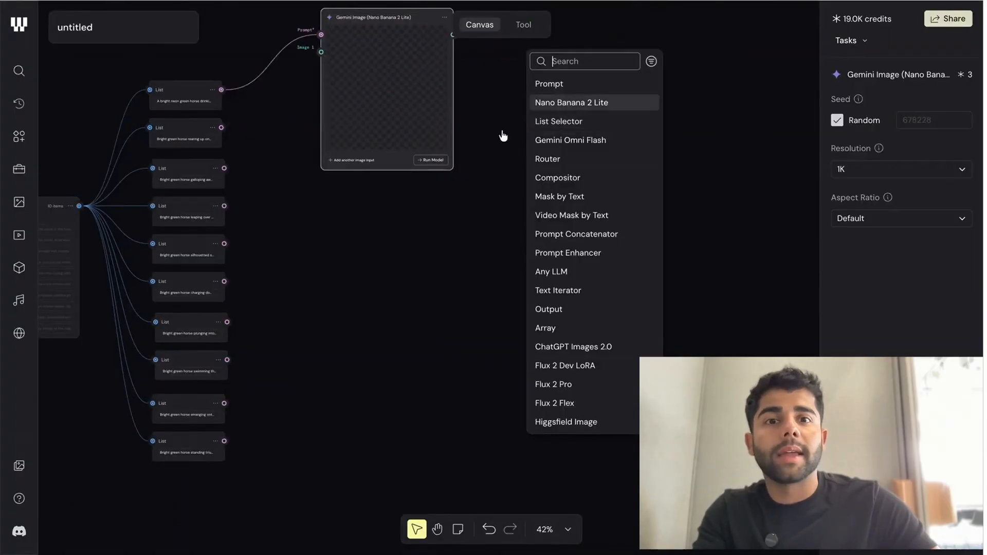
pyautogui.click(540, 106)
pyautogui.moveTo(631, 48); pyautogui.dragTo(608, 14)
pyautogui.moveTo(224, 169); pyautogui.dragTo(690, 55)
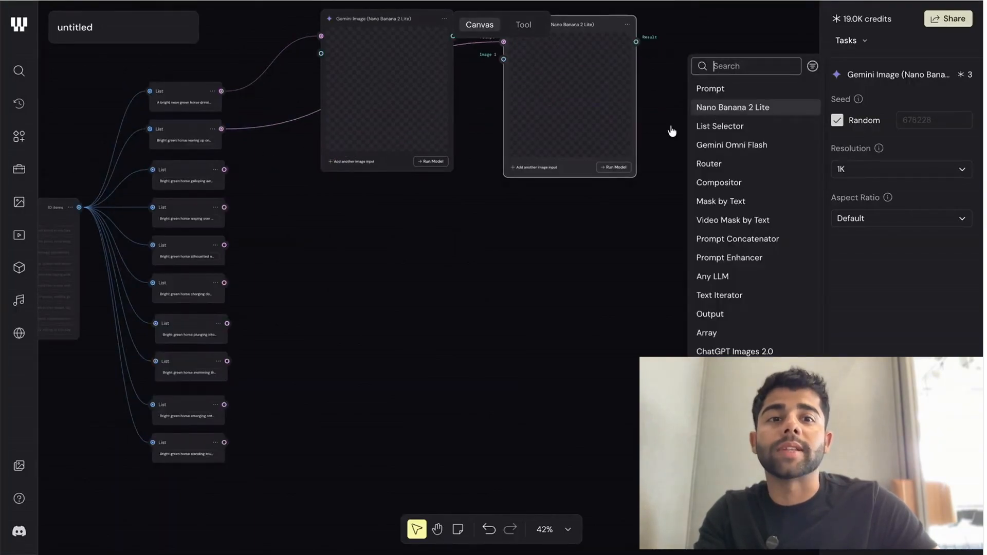
pyautogui.press('Return')
pyautogui.moveTo(792, 67); pyautogui.dragTo(768, 33)
pyautogui.click(675, 278)
# Duplicate the three Nano Banana 2 Lite nodes and place the copies in a second row beneath the originals
pyautogui.hscroll(2, 808, 223)
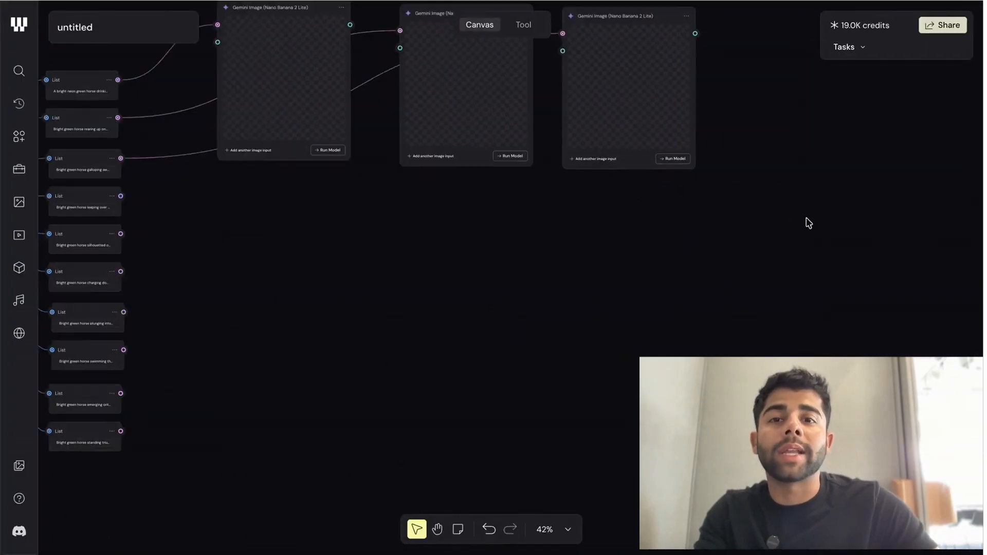
pyautogui.scroll(-2, 808, 223)
pyautogui.moveTo(426, 147); pyautogui.dragTo(386, 103)
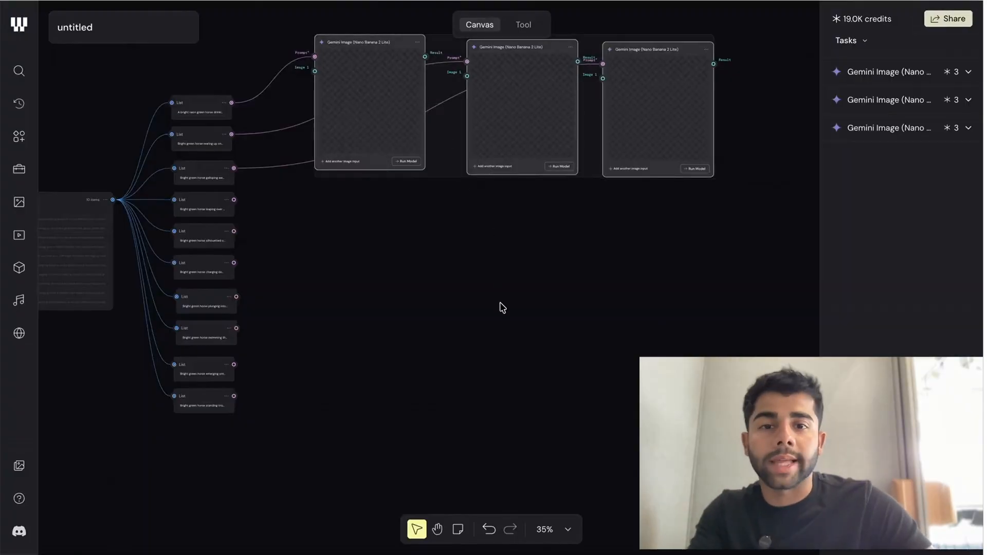
pyautogui.hotkey('ctrl', 'v')
pyautogui.moveTo(693, 161); pyautogui.dragTo(585, 277)
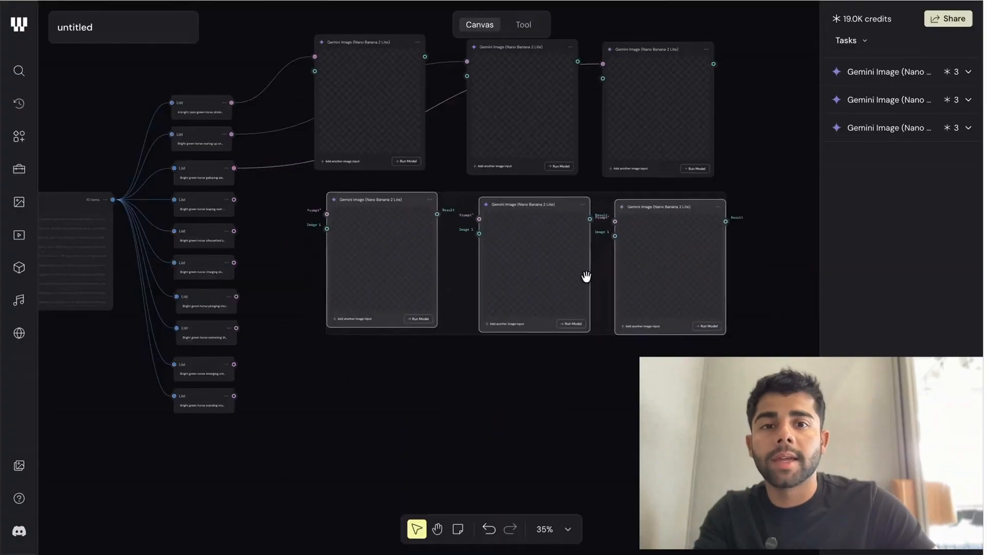
# Paste three more generator nodes, placing two at the end of the upper row and one at the end of the lower row
pyautogui.hotkey('ctrl', 'v')
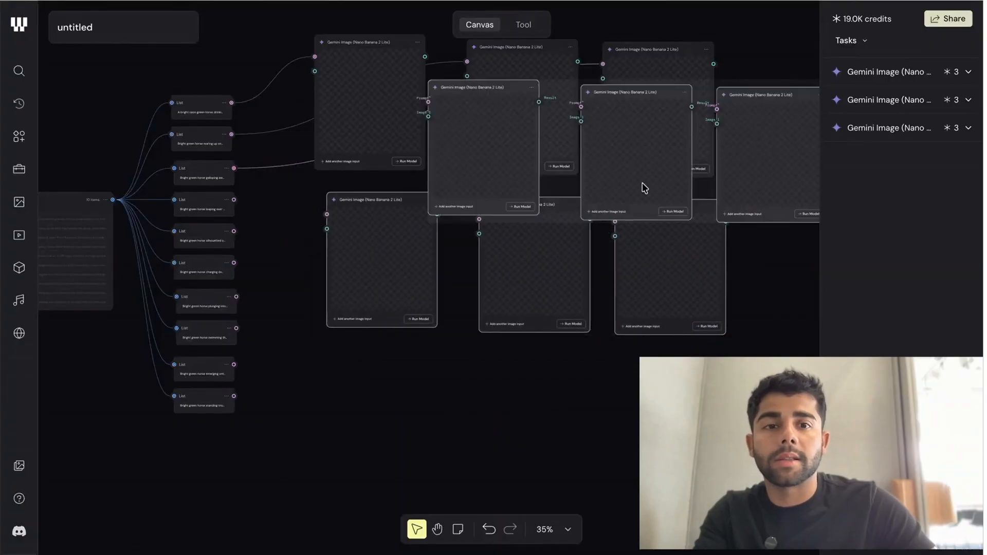
pyautogui.click(734, 225)
pyautogui.moveTo(682, 189); pyautogui.dragTo(796, 53)
pyautogui.moveTo(743, 149); pyautogui.dragTo(866, 278)
pyautogui.hscroll(4, 722, 344)
pyautogui.scroll(1, 424, 265)
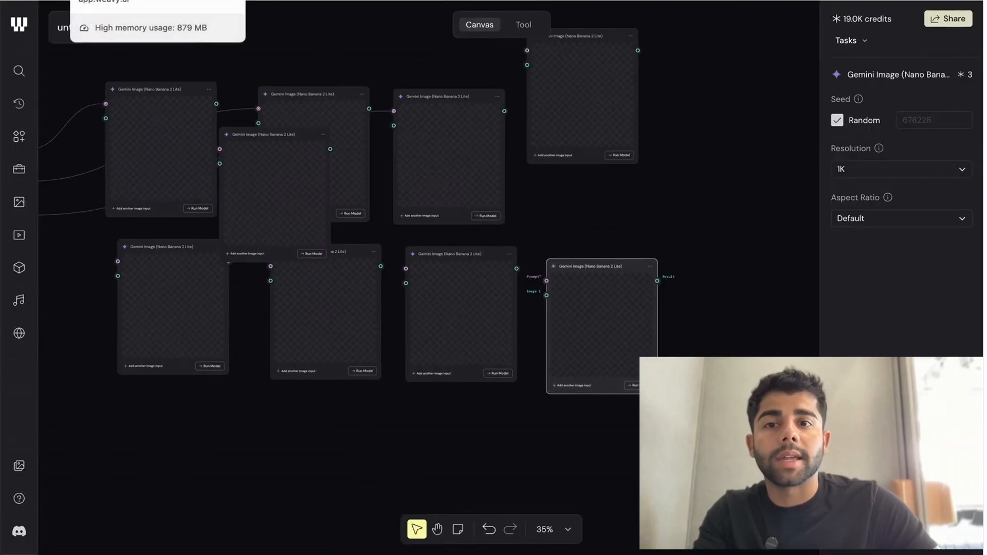
pyautogui.moveTo(589, 163); pyautogui.dragTo(709, 114)
pyautogui.moveTo(590, 150); pyautogui.dragTo(593, 155)
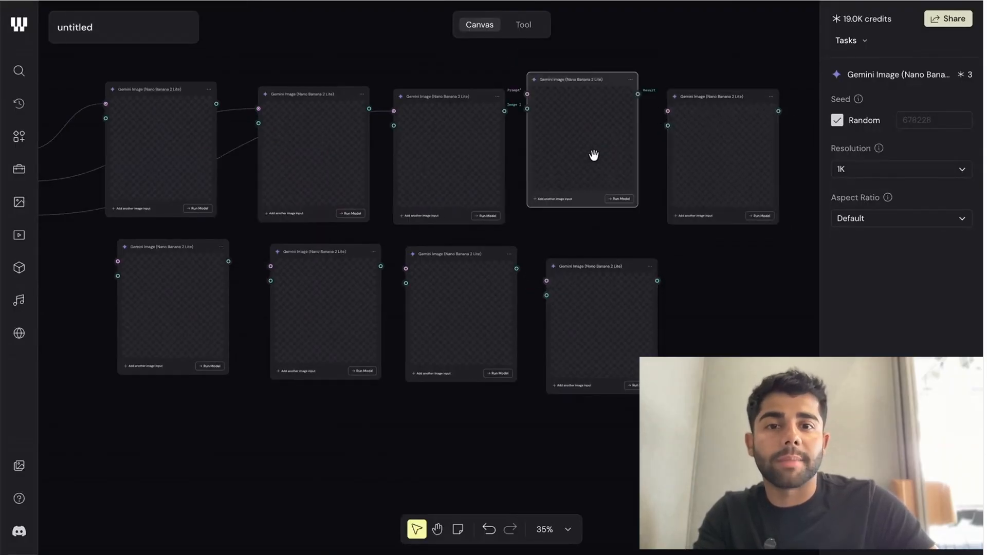
pyautogui.click(709, 174)
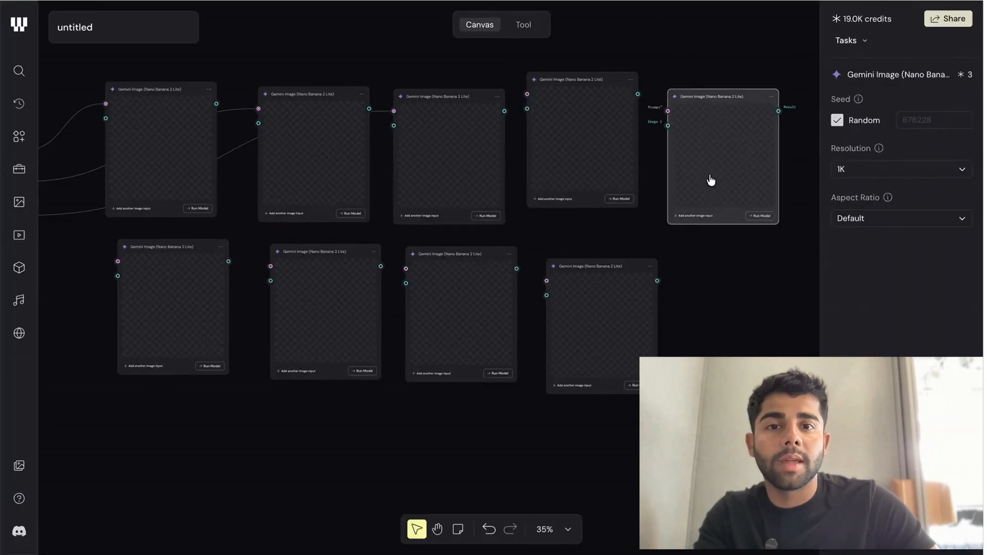
pyautogui.hotkey('ctrl', 'v')
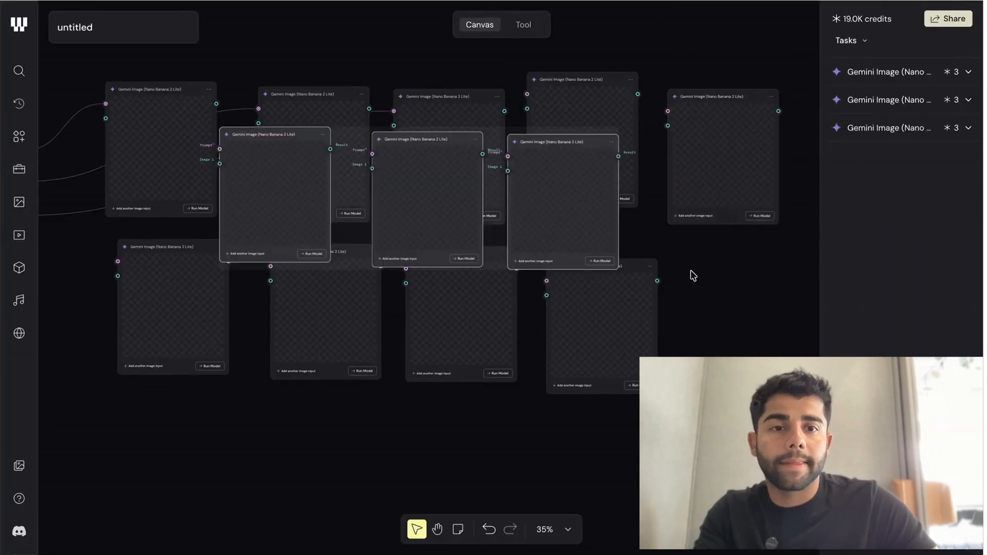
pyautogui.hotkey('ctrl', 'z')
# Connect the fourth through ninth List outputs, in order, to the prompt inputs of the remaining unconnected generators across both rows
pyautogui.hscroll(-2, 174, 315)
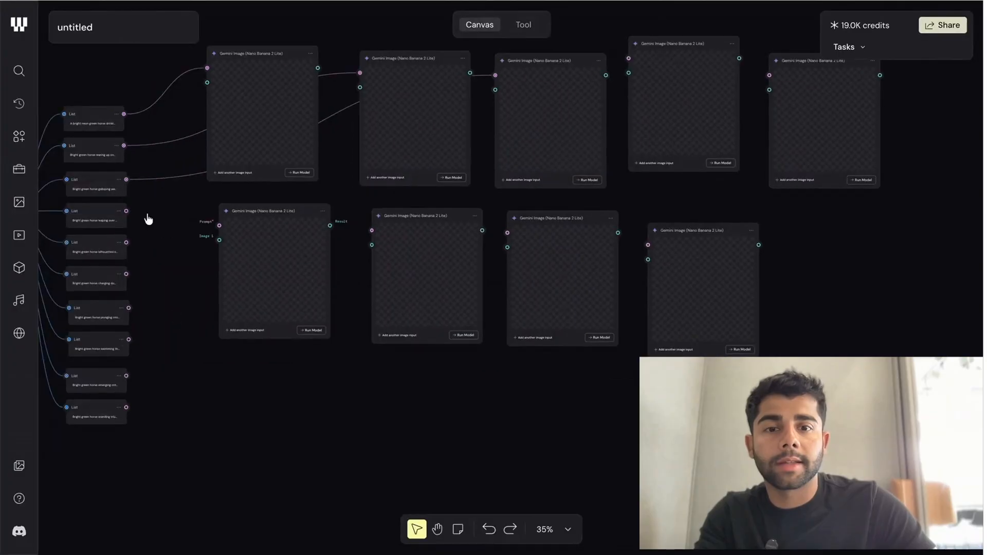
pyautogui.moveTo(126, 211); pyautogui.dragTo(629, 76)
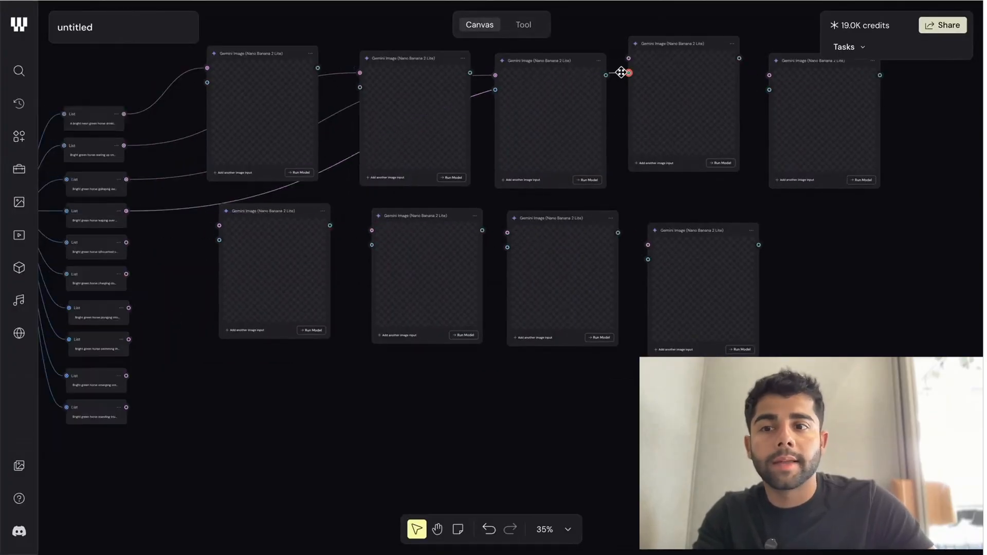
pyautogui.moveTo(123, 242); pyautogui.dragTo(759, 78)
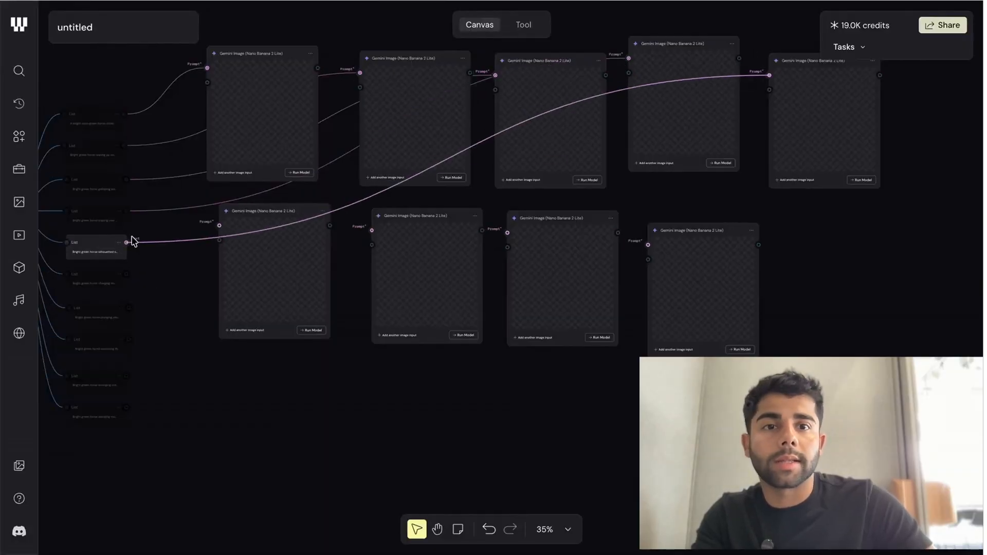
pyautogui.moveTo(206, 239); pyautogui.dragTo(126, 274)
pyautogui.moveTo(371, 230); pyautogui.dragTo(524, 243)
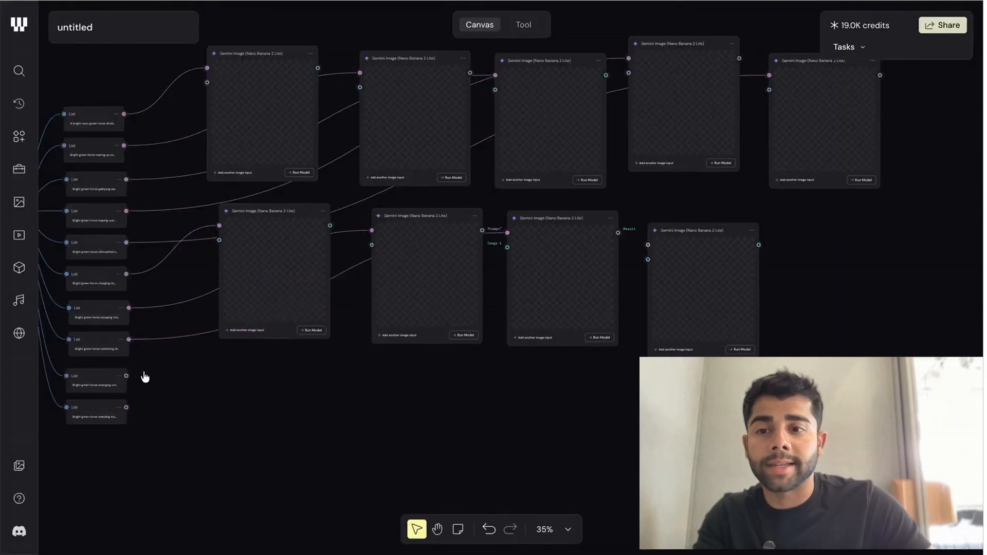
pyautogui.moveTo(126, 376); pyautogui.dragTo(649, 242)
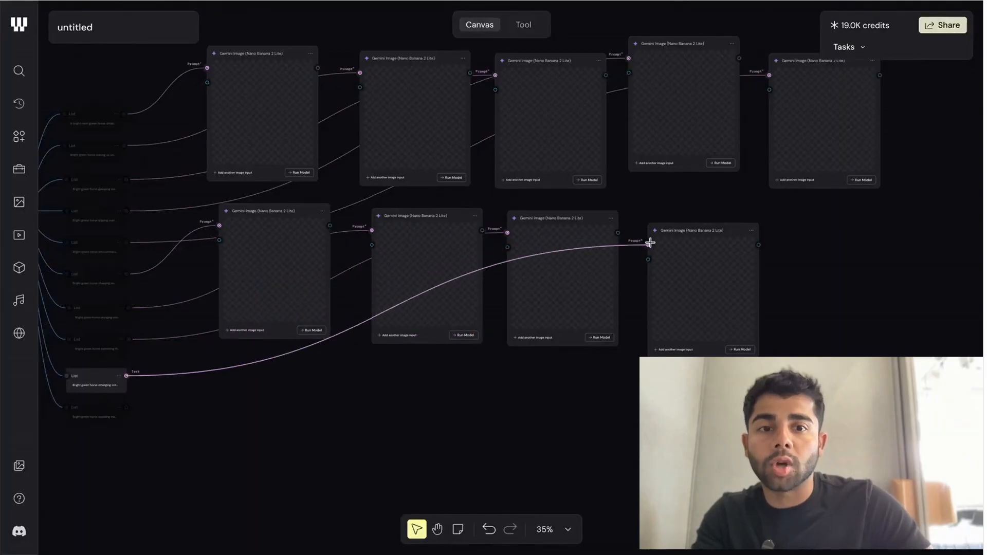
# Add a Nano Banana 2 Lite node connected to the tenth List node's output at the end of the lower row
pyautogui.moveTo(719, 286); pyautogui.dragTo(802, 252)
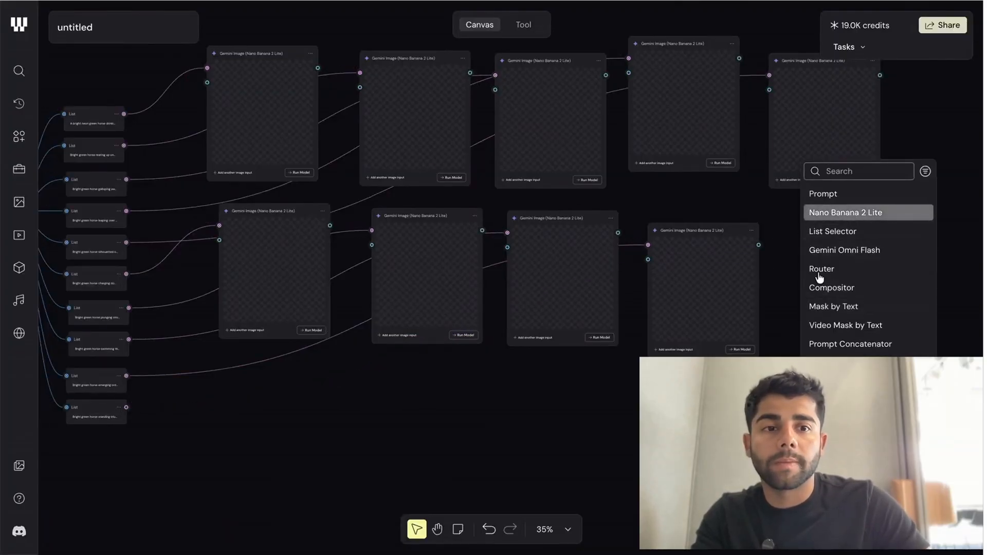
pyautogui.press('Return')
pyautogui.press('Escape')
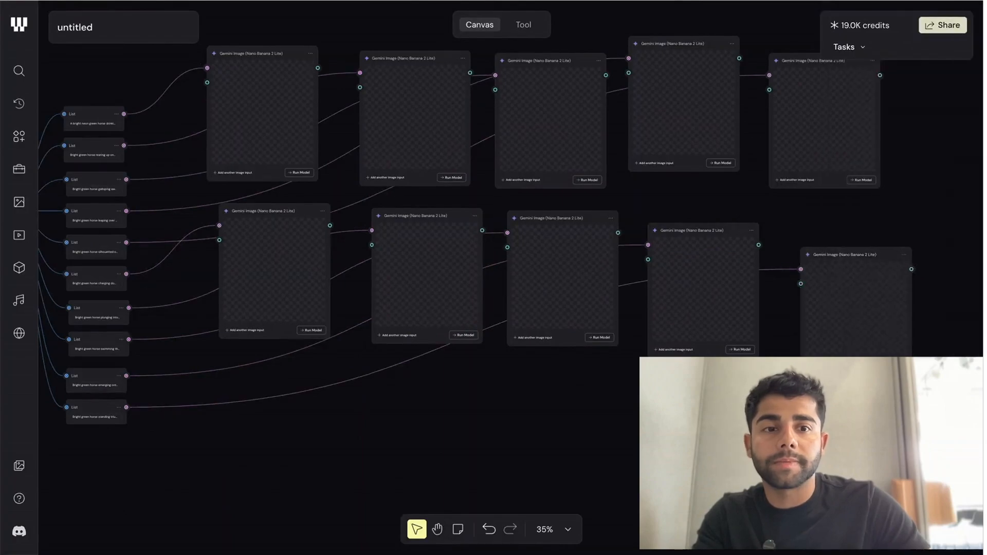
# Select all ten Nano Banana 2 Lite nodes and run them together
pyautogui.hscroll(3, 427, 216)
pyautogui.scroll(-1, 426, 216)
pyautogui.scroll(2, 418, 222)
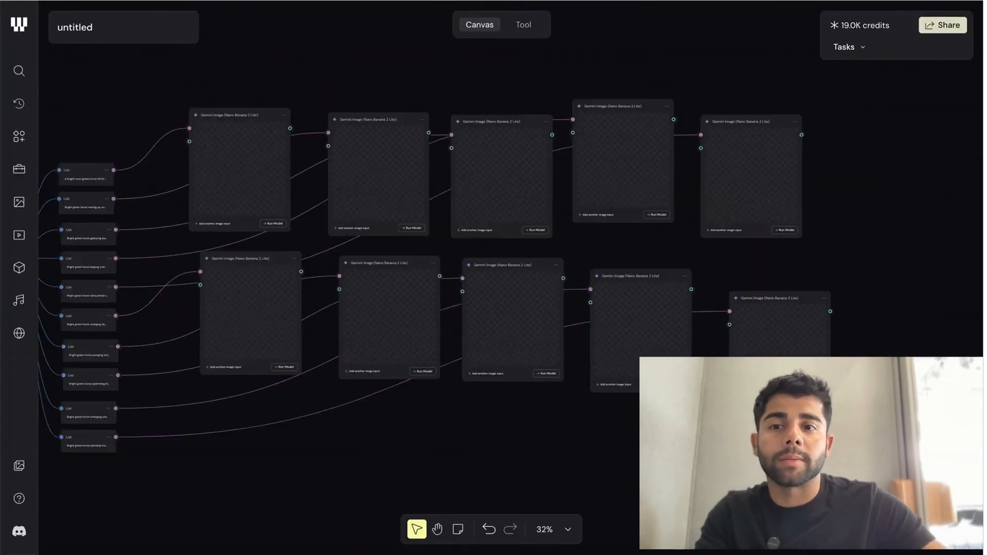
pyautogui.scroll(-1, 586, 393)
pyautogui.moveTo(222, 84); pyautogui.dragTo(765, 486)
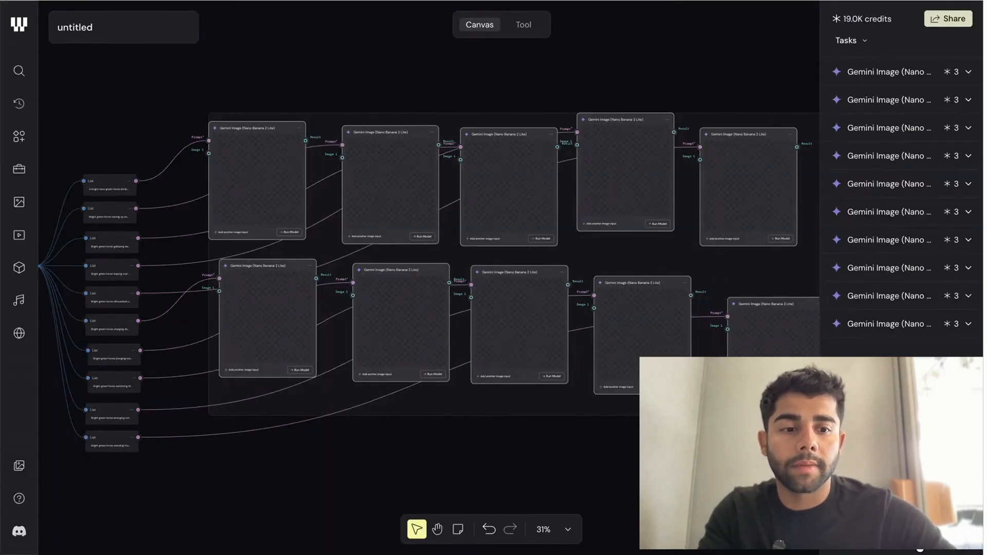
pyautogui.click(920, 544)
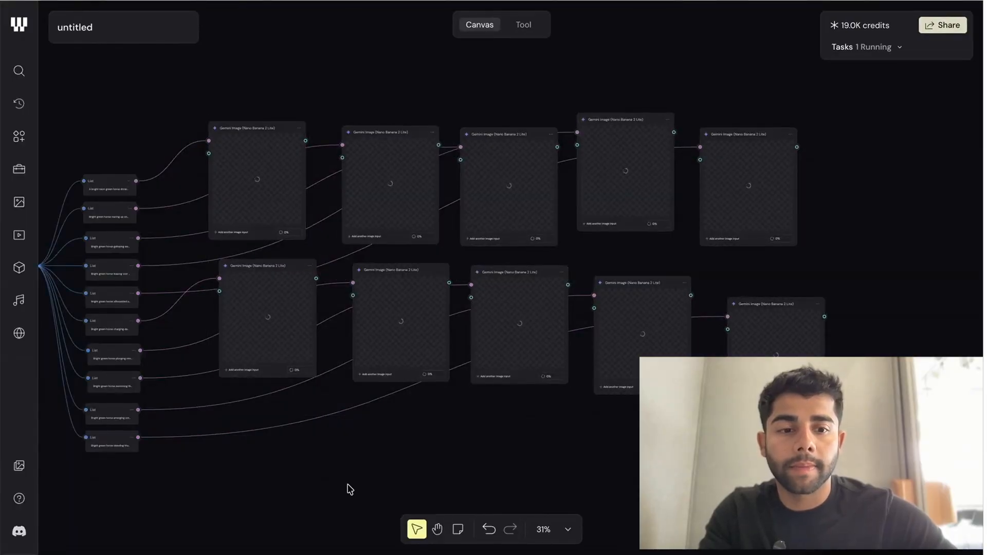
# Review how the main prompt, the Any LLM node with its system prompt, and the Array node feed the ten List nodes
pyautogui.hscroll(-15, 345, 489)
pyautogui.hscroll(10, 345, 488)
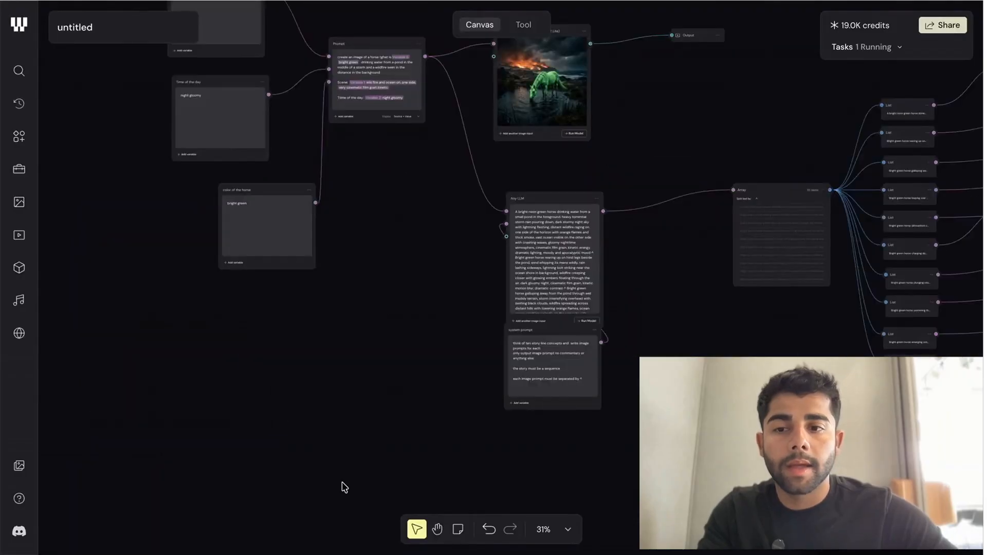
pyautogui.hscroll(3, 398, 400)
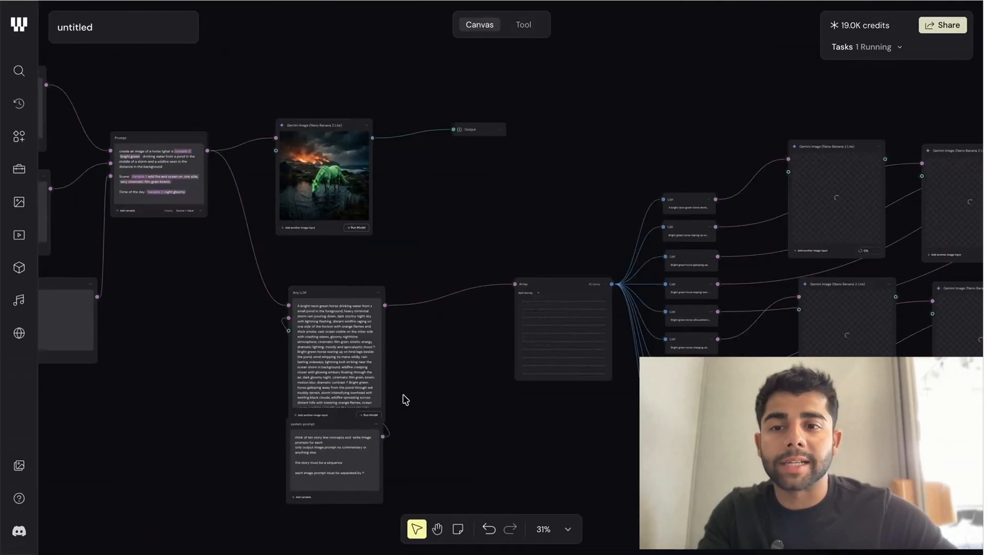
pyautogui.scroll(5, 408, 400)
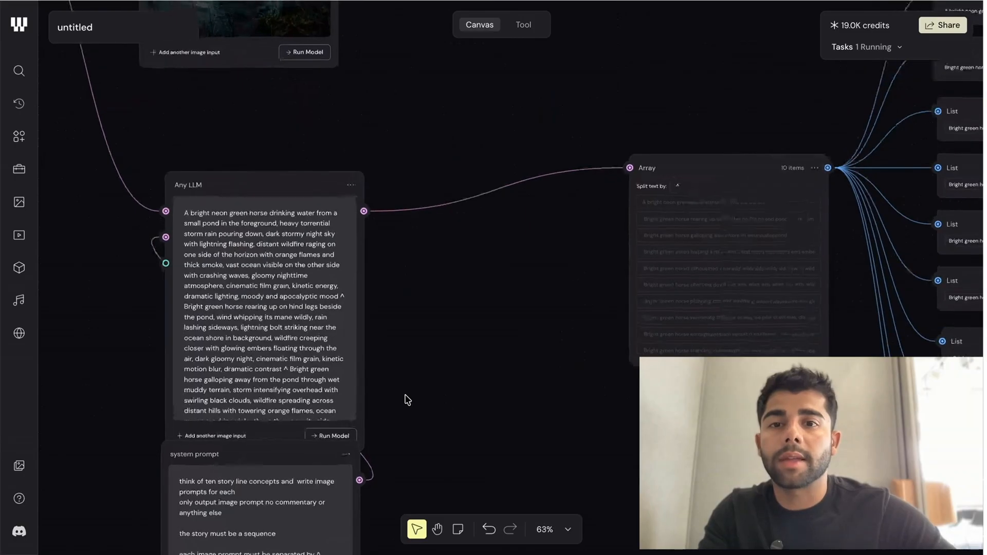
pyautogui.scroll(-6, 408, 400)
pyautogui.scroll(1, 408, 400)
pyautogui.scroll(5, 587, 282)
pyautogui.hscroll(-3, 588, 281)
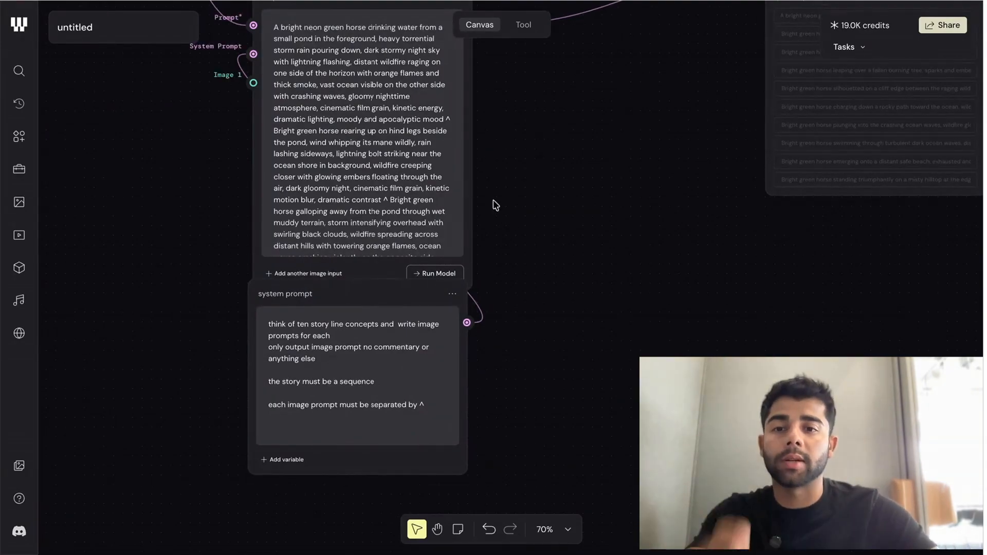
pyautogui.scroll(-2, 555, 214)
pyautogui.hscroll(6, 553, 214)
pyautogui.scroll(2, 554, 214)
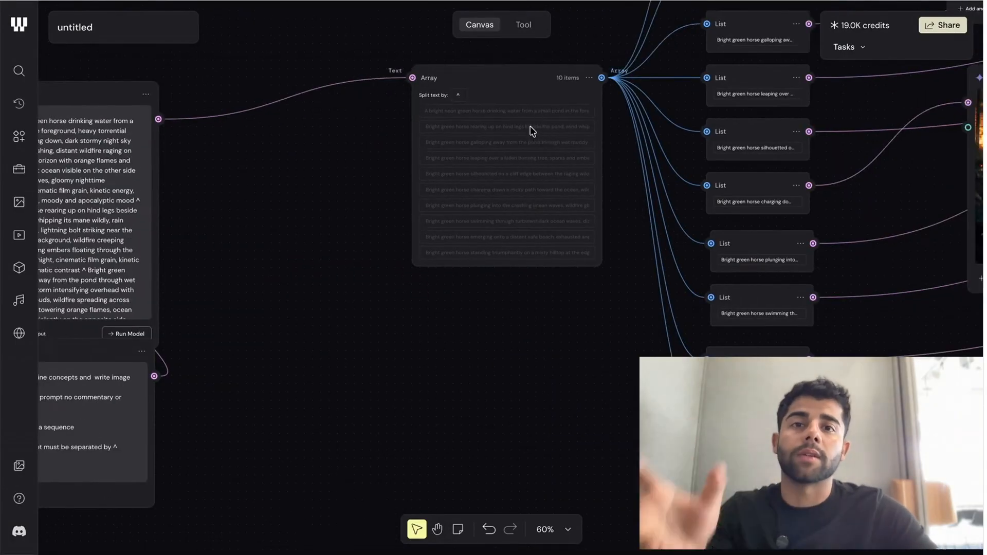
pyautogui.hscroll(5, 605, 239)
pyautogui.scroll(2, 605, 239)
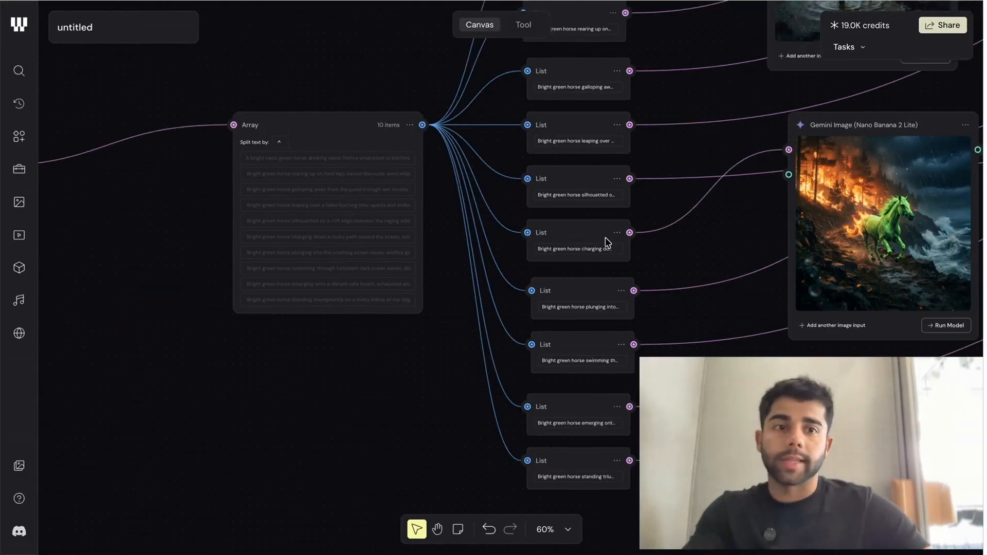
# Examine the generated horse images in both rows and check whether they follow the story sequence
pyautogui.hscroll(10, 606, 242)
pyautogui.scroll(4, 606, 242)
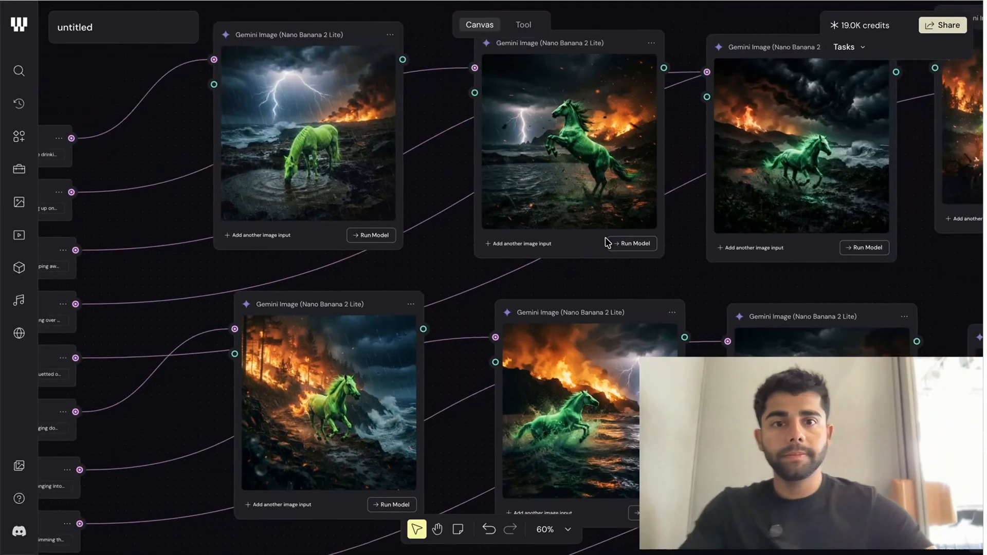
pyautogui.hscroll(5, 606, 242)
pyautogui.scroll(1, 606, 242)
pyautogui.scroll(-2, 605, 242)
pyautogui.scroll(-2, 605, 242)
pyautogui.scroll(-2, 606, 238)
pyautogui.scroll(2, 606, 238)
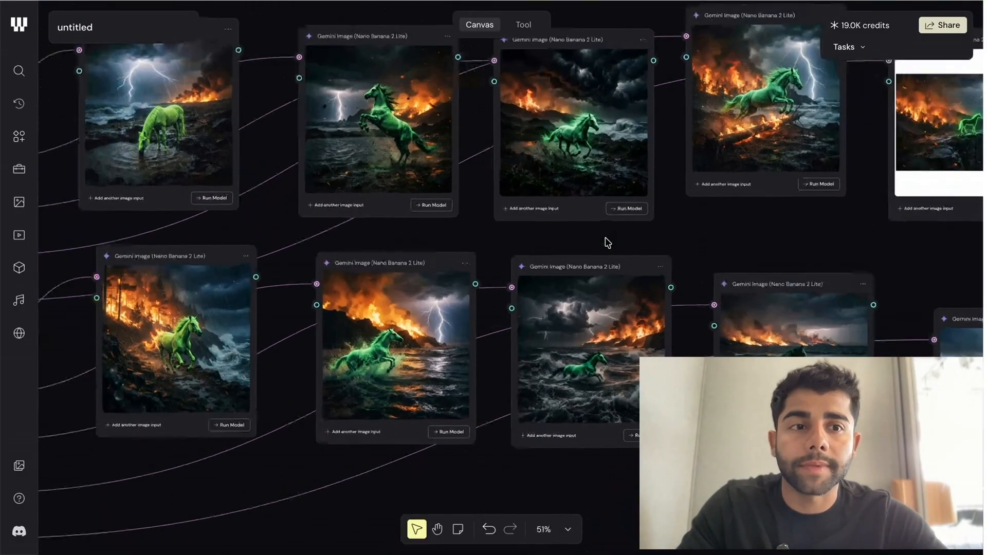
pyautogui.hscroll(5, 606, 242)
pyautogui.scroll(-2, 606, 242)
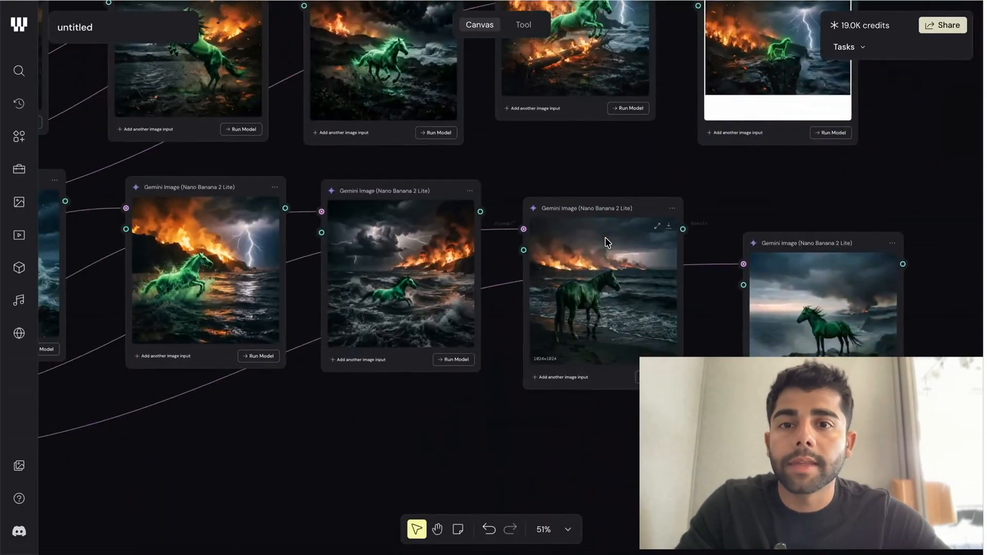
# Rerun the fifth generator in the upper row, whose horse image on the cliff has white borders
pyautogui.scroll(3, 606, 242)
pyautogui.hscroll(-2, 607, 242)
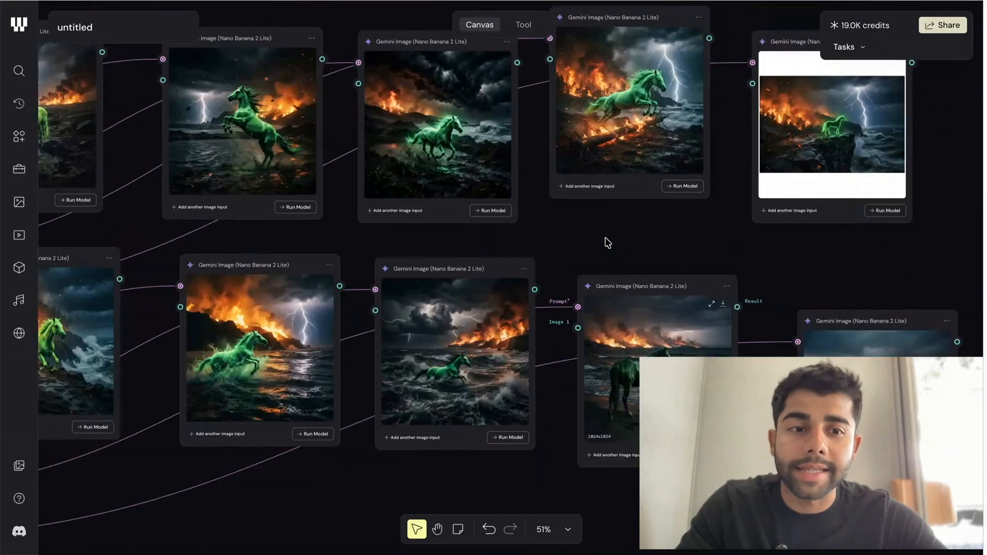
pyautogui.hscroll(3, 607, 242)
pyautogui.click(815, 212)
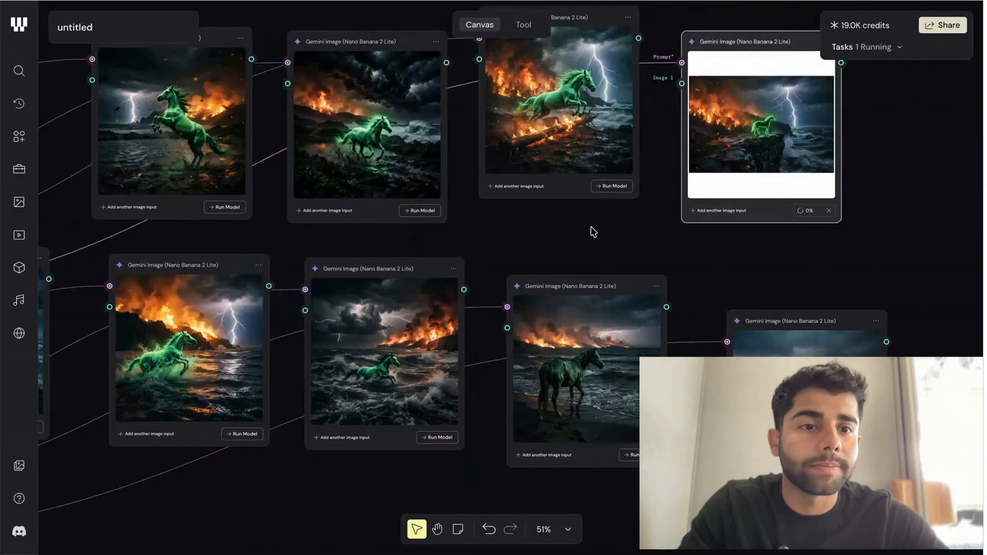
pyautogui.hscroll(-3, 579, 233)
pyautogui.hscroll(-5, 580, 234)
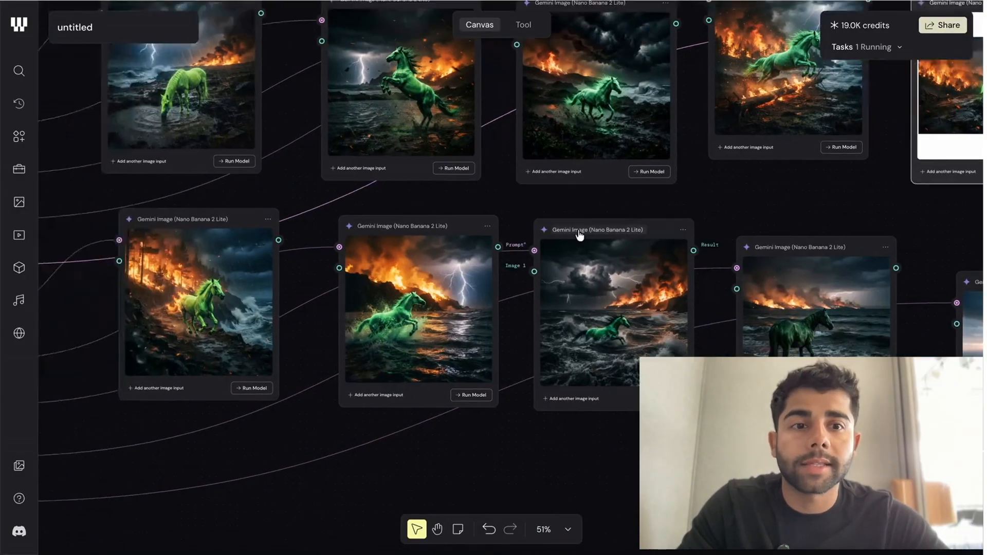
pyautogui.hscroll(2, 579, 233)
pyautogui.scroll(2, 579, 234)
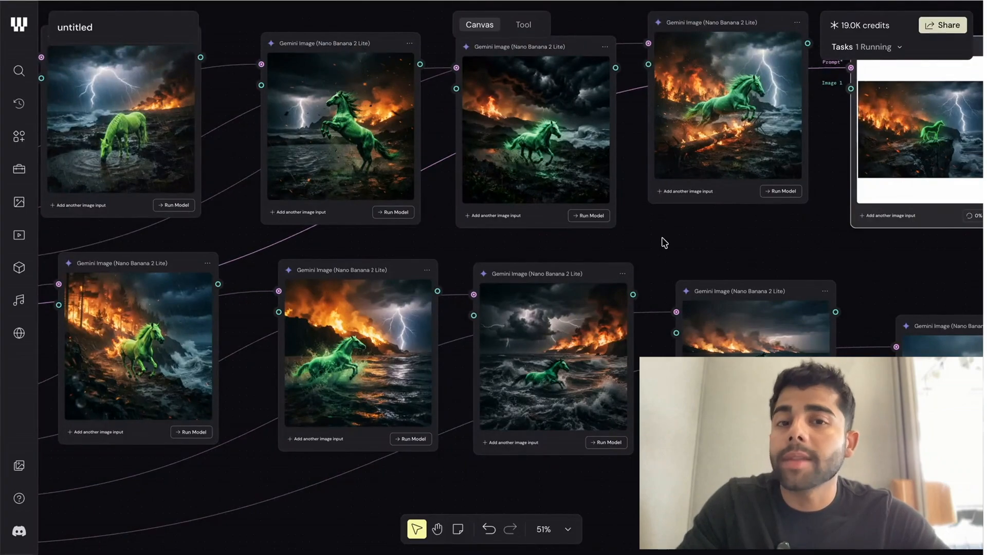
pyautogui.scroll(-5, 514, 194)
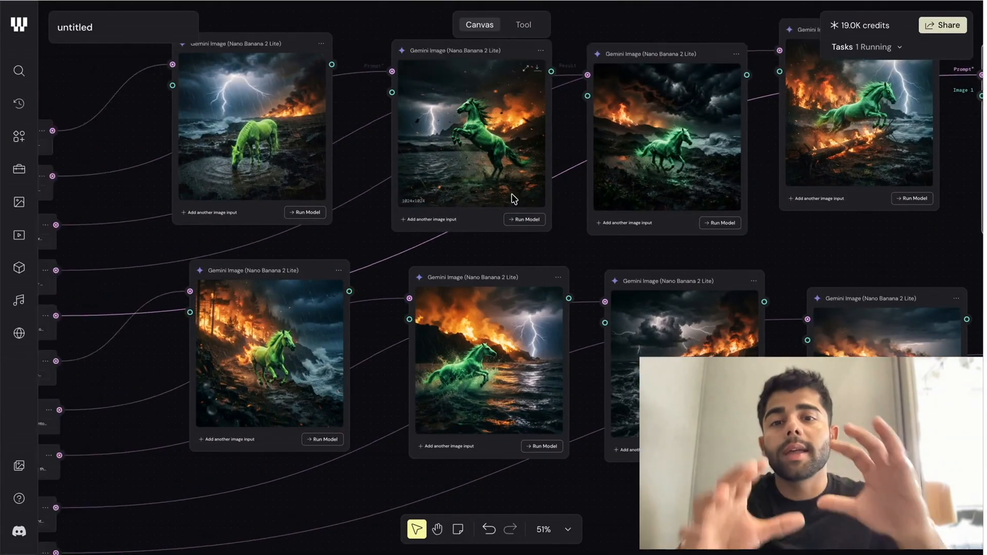
# Examine the ten generated horse images in both rows, including the rerun fifth image in the upper row
pyautogui.scroll(-6, 514, 191)
pyautogui.scroll(-2, 517, 187)
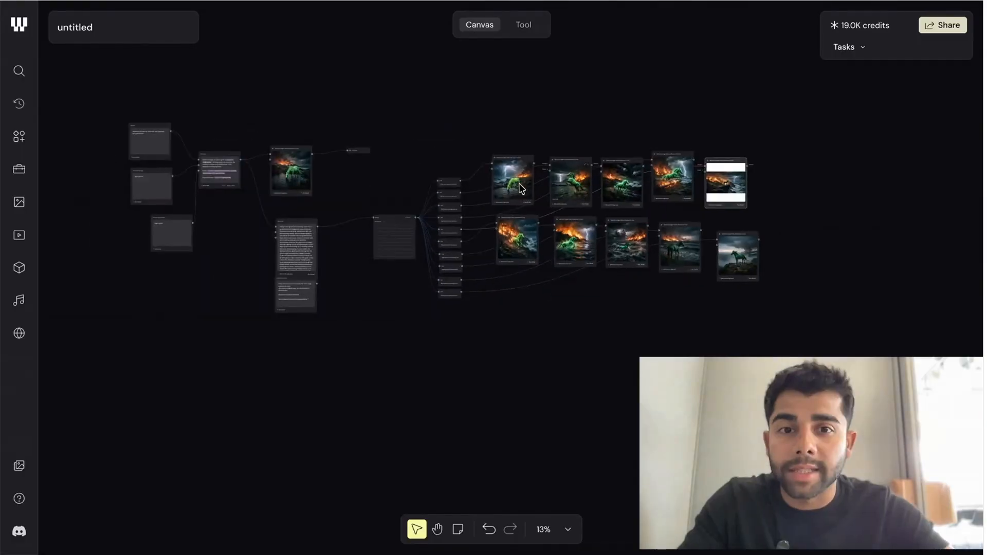
pyautogui.scroll(2, 519, 183)
pyautogui.scroll(2, 520, 183)
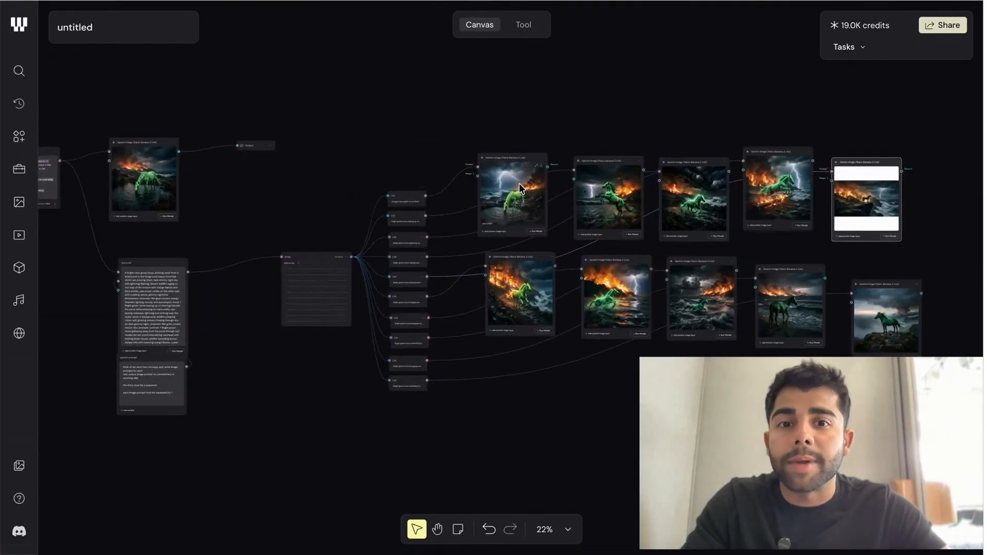
pyautogui.scroll(2, 519, 183)
pyautogui.scroll(4, 519, 183)
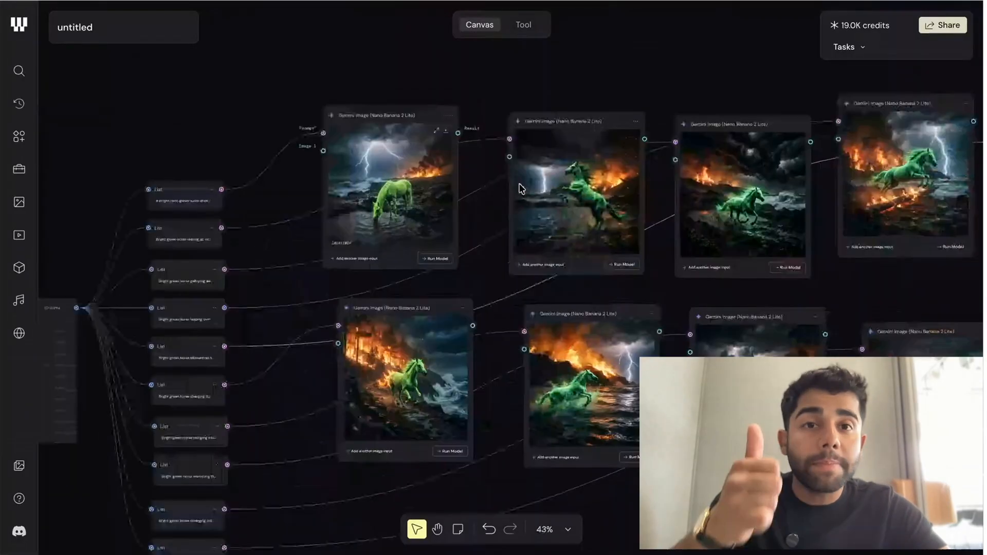
pyautogui.hscroll(5, 519, 183)
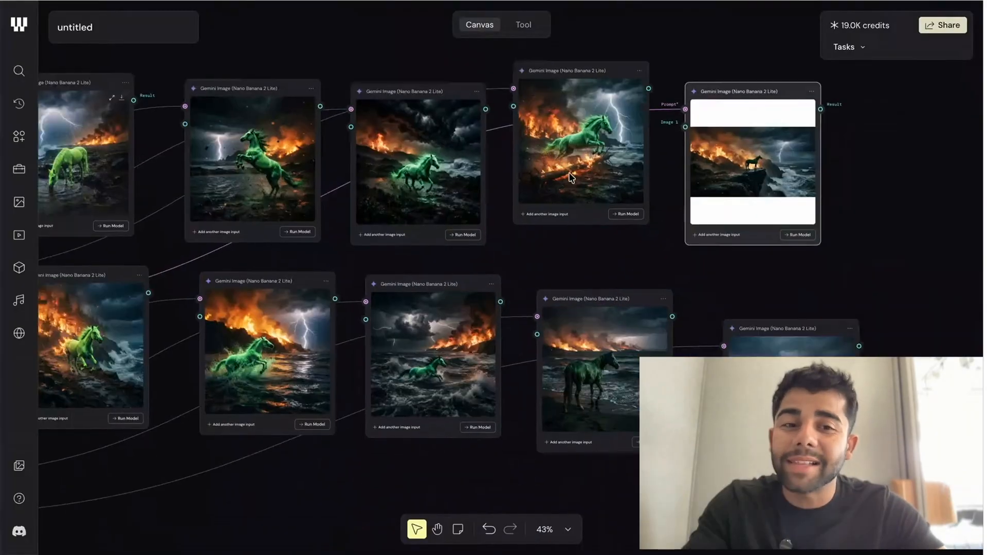
pyautogui.hscroll(-2, 674, 267)
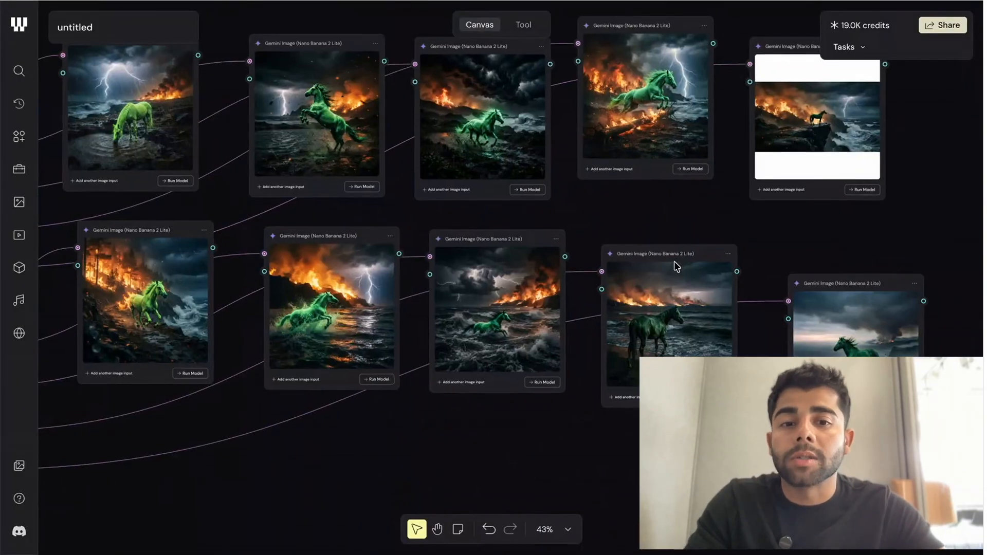
pyautogui.scroll(-1, 674, 267)
pyautogui.scroll(-3, 675, 266)
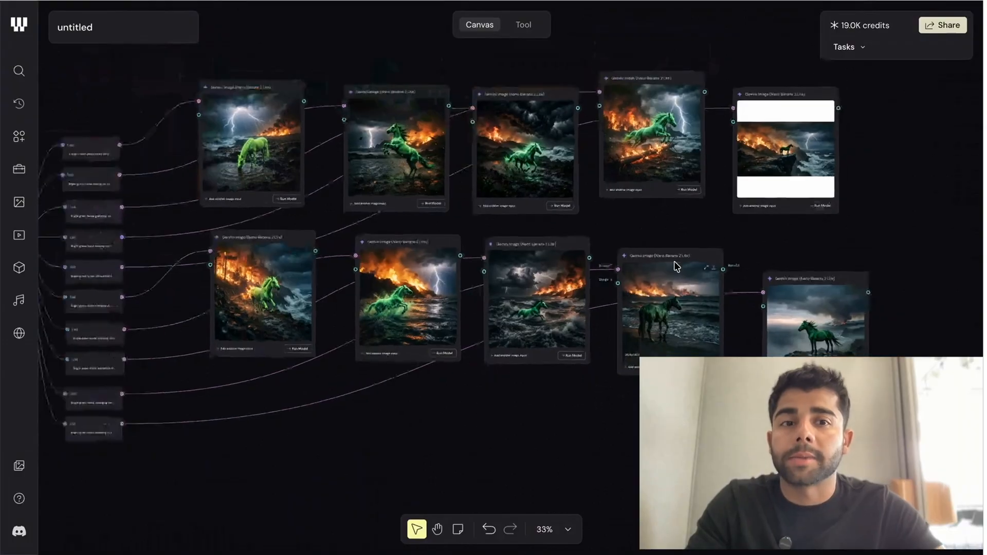
pyautogui.scroll(-1, 675, 267)
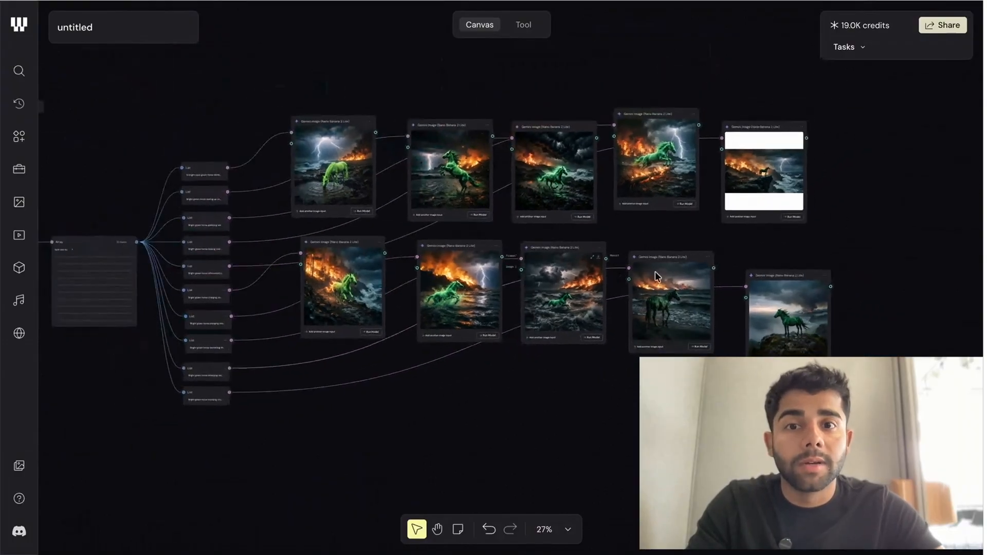
# Review the whole workflow from the Any LLM and Array nodes through the List nodes to the ten image generators
pyautogui.scroll(-1, 662, 284)
pyautogui.hscroll(-2, 660, 279)
pyautogui.hscroll(-6, 662, 280)
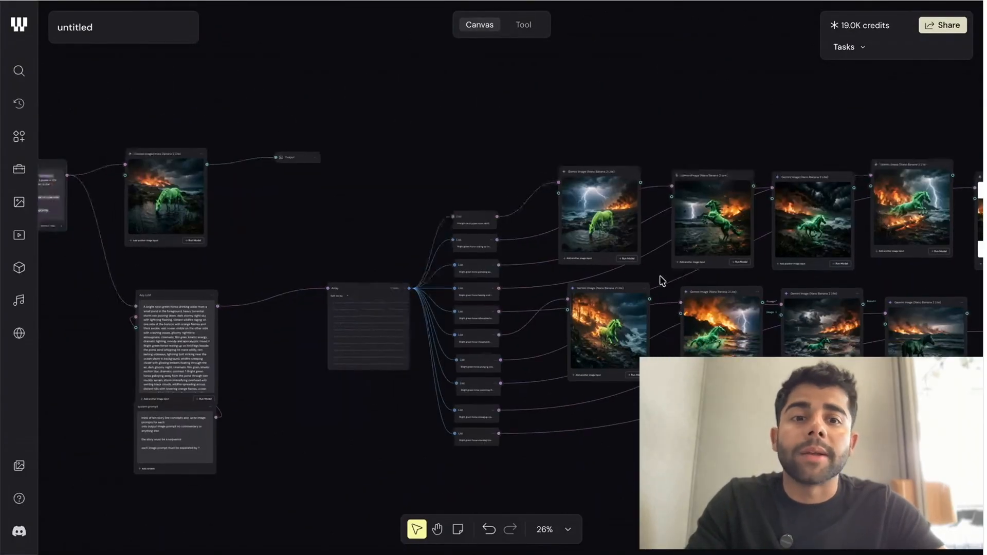
pyautogui.hscroll(2, 662, 281)
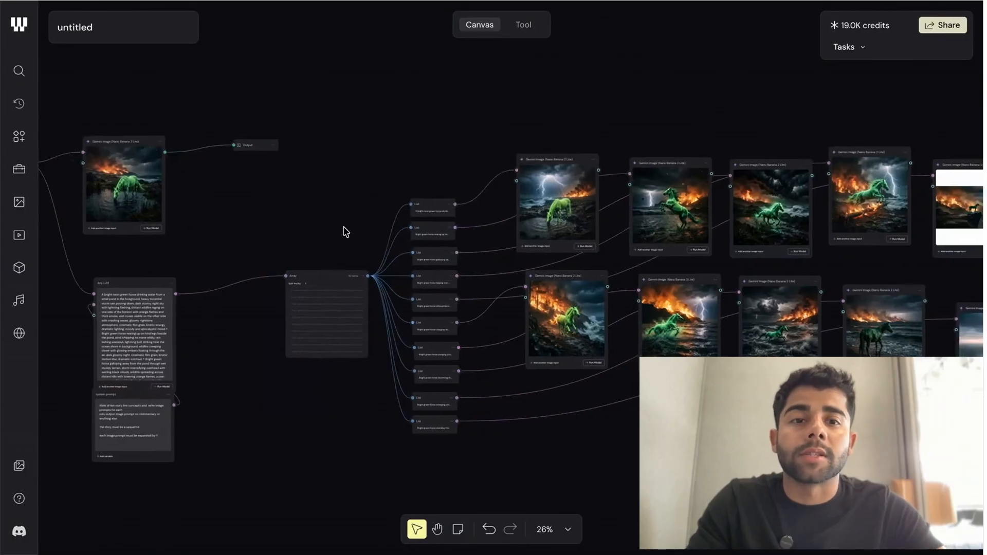
pyautogui.scroll(2, 621, 222)
pyautogui.hscroll(10, 622, 221)
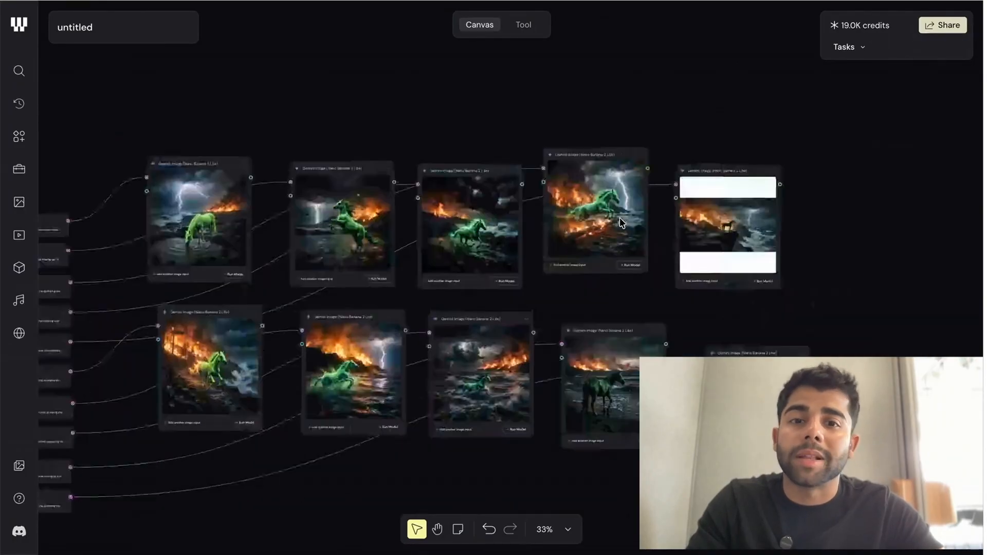
pyautogui.scroll(-2, 622, 222)
pyautogui.scroll(-4, 622, 222)
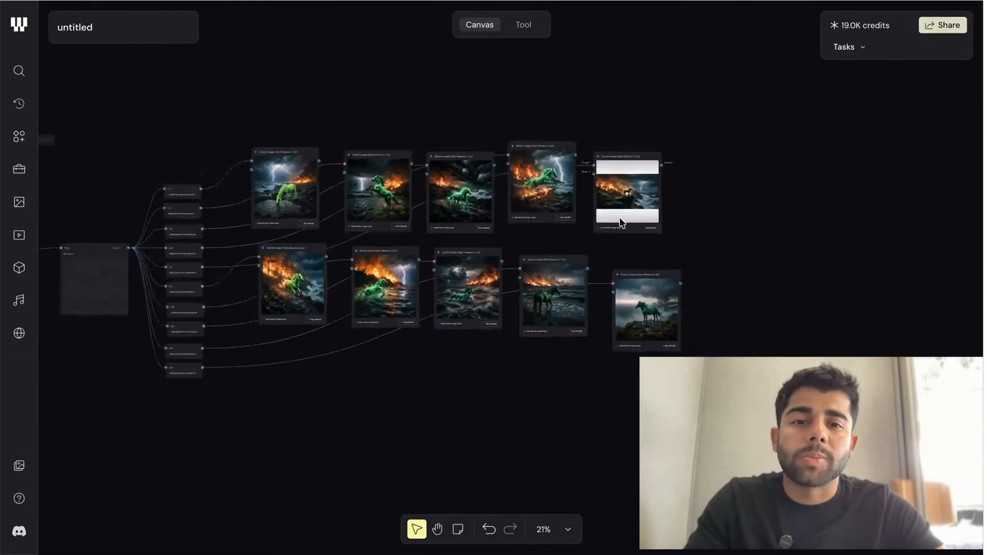
pyautogui.hscroll(-3, 488, 216)
pyautogui.hscroll(-5, 488, 216)
pyautogui.scroll(3, 488, 216)
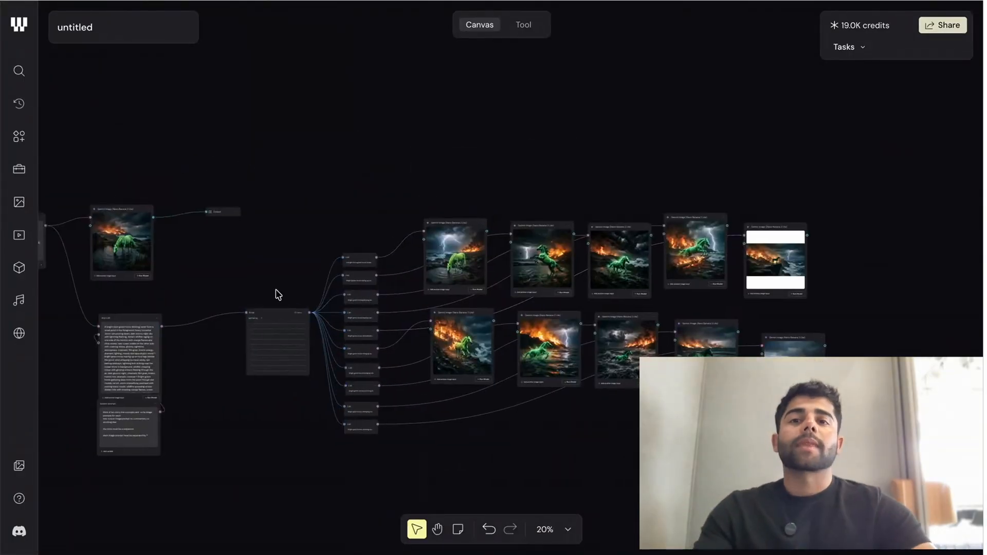
# Add a Prompt Concatenator node fed by the Any LLM output and place it in the empty area above the List nodes
pyautogui.moveTo(162, 326); pyautogui.dragTo(287, 138)
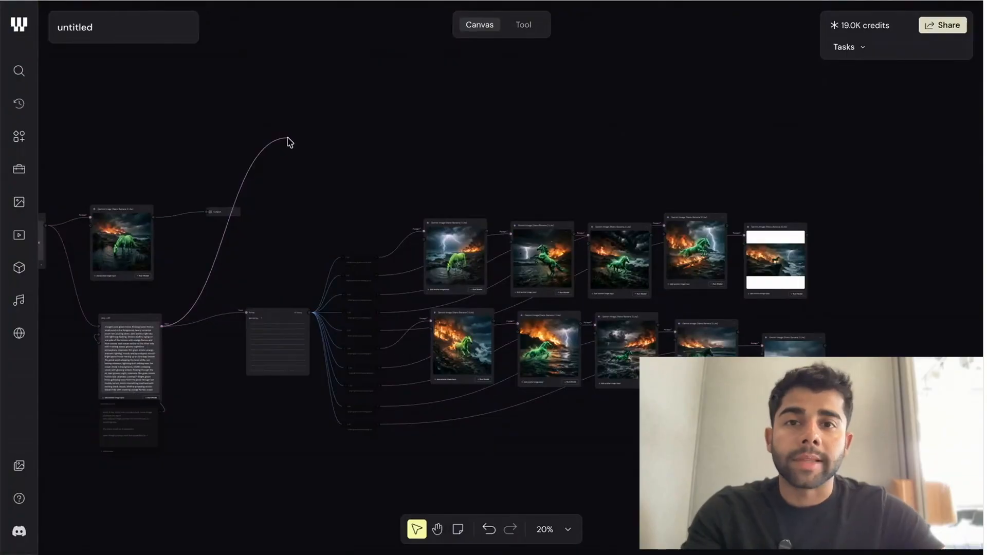
pyautogui.moveTo(287, 138); pyautogui.dragTo(311, 110)
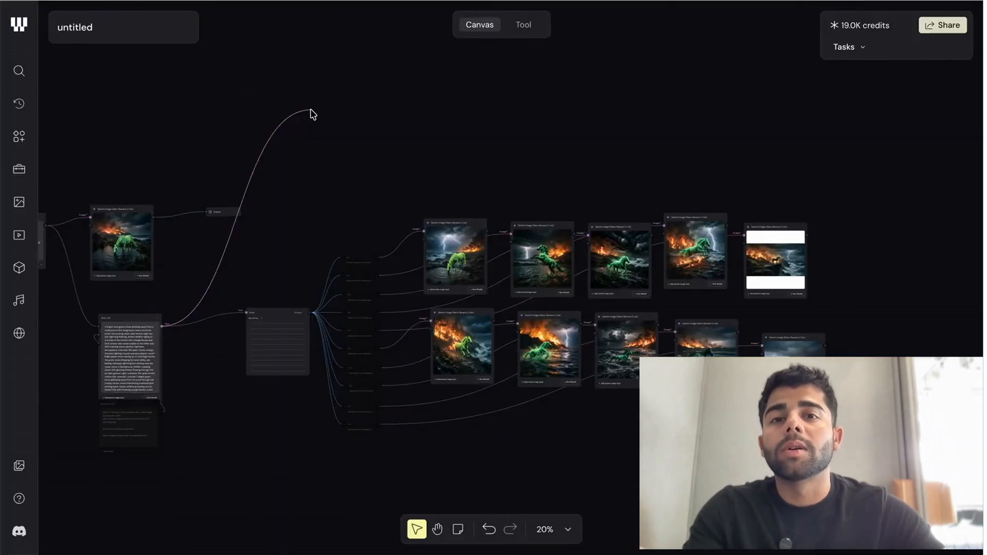
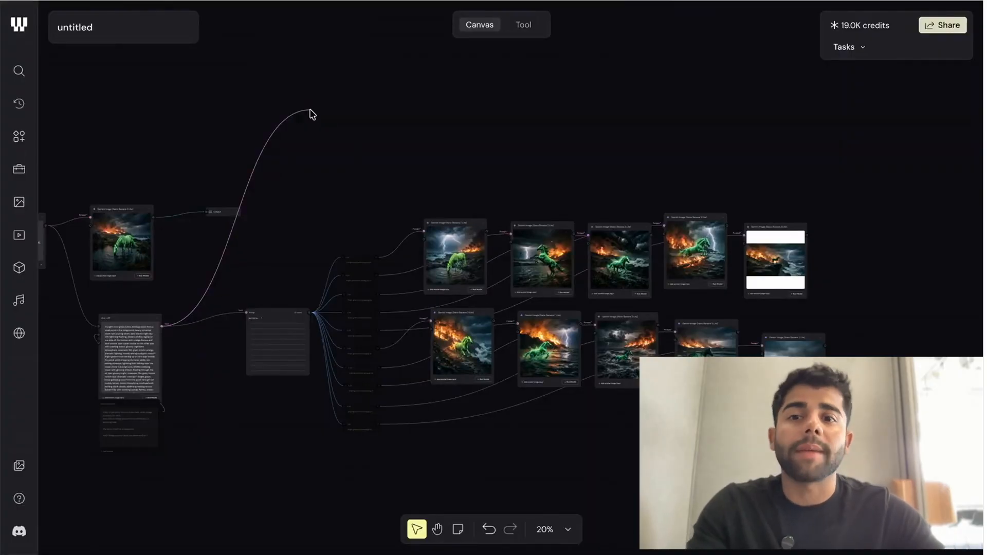
pyautogui.moveTo(311, 112); pyautogui.dragTo(311, 113)
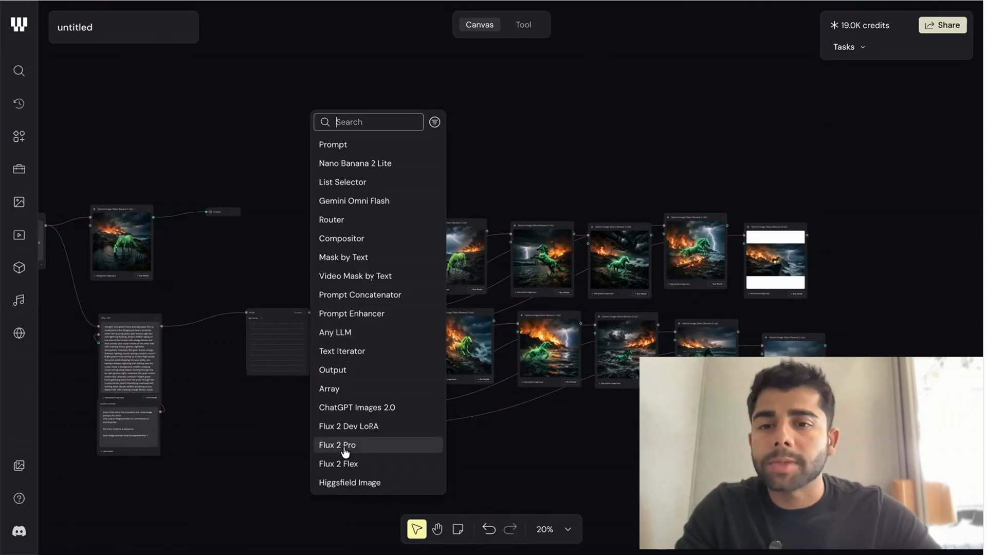
pyautogui.scroll(-1, 345, 452)
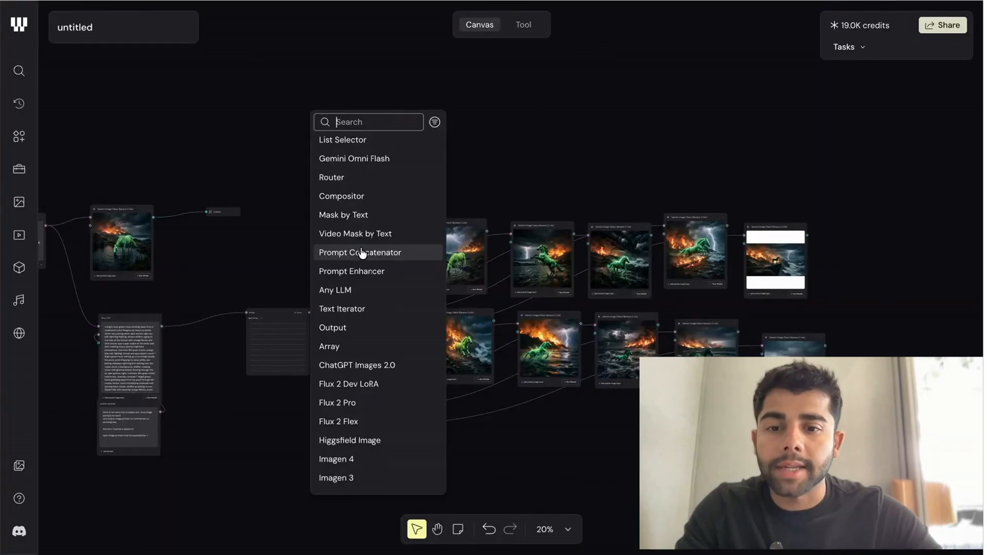
pyautogui.click(362, 253)
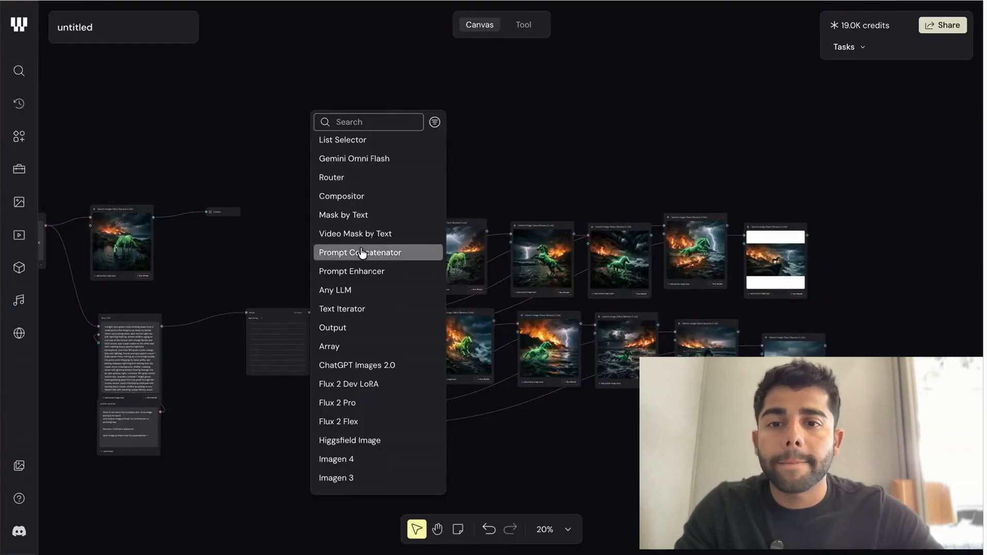
pyautogui.scroll(5, 360, 166)
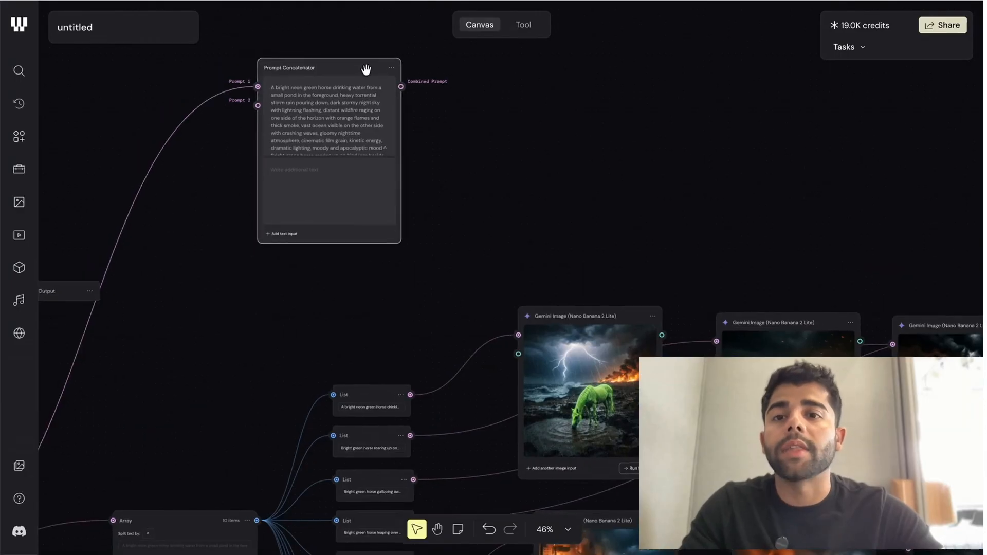
pyautogui.moveTo(366, 70); pyautogui.dragTo(367, 31)
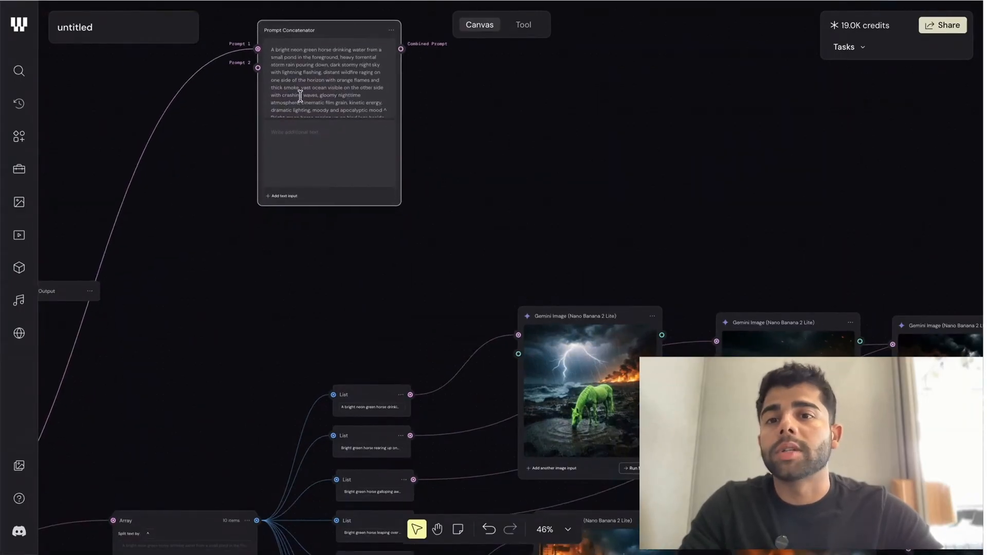
# Read through the incoming prompt text in the Prompt Concatenator node and delete the node
pyautogui.click(361, 148)
pyautogui.scroll(-4, 335, 85)
pyautogui.scroll(-3, 334, 93)
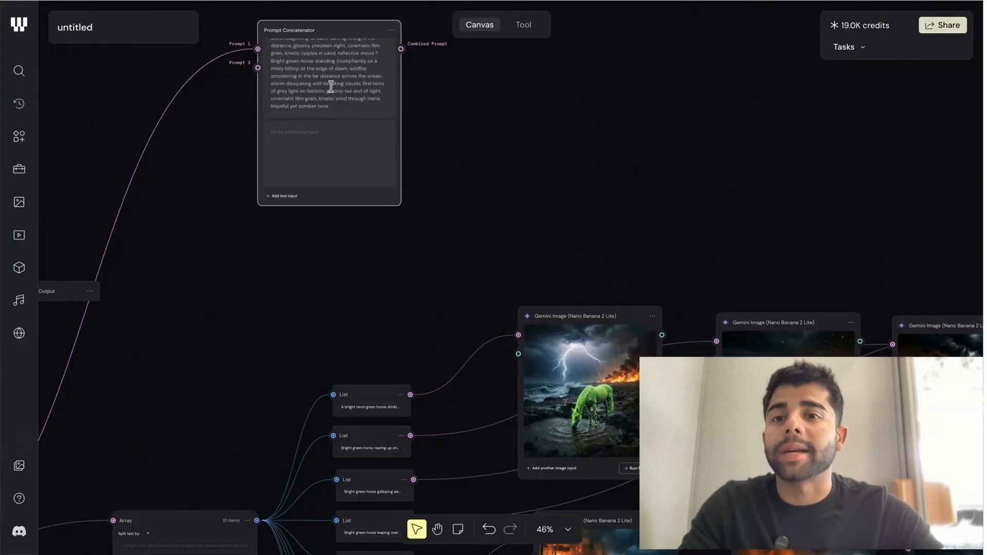
pyautogui.scroll(-3, 312, 98)
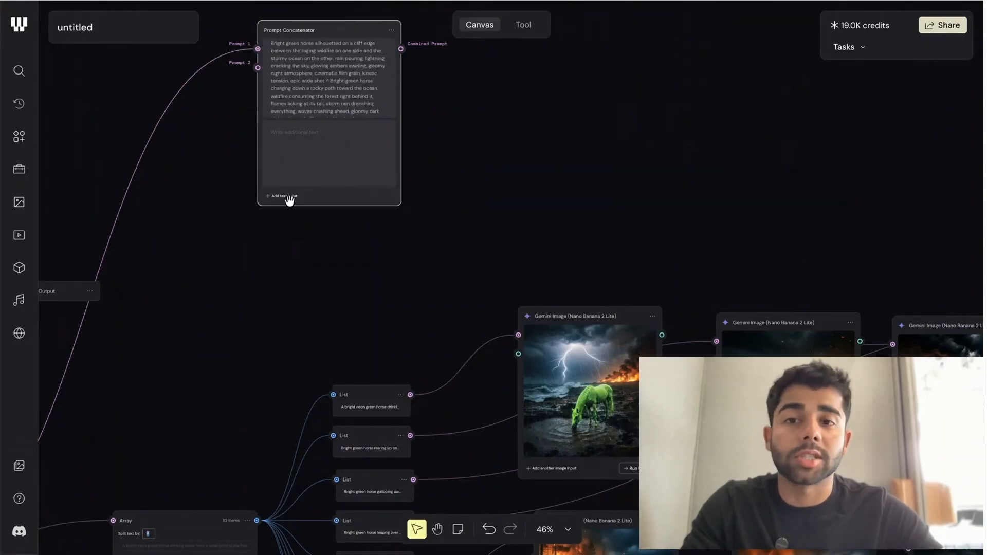
pyautogui.scroll(-3, 288, 199)
pyautogui.scroll(-2, 288, 198)
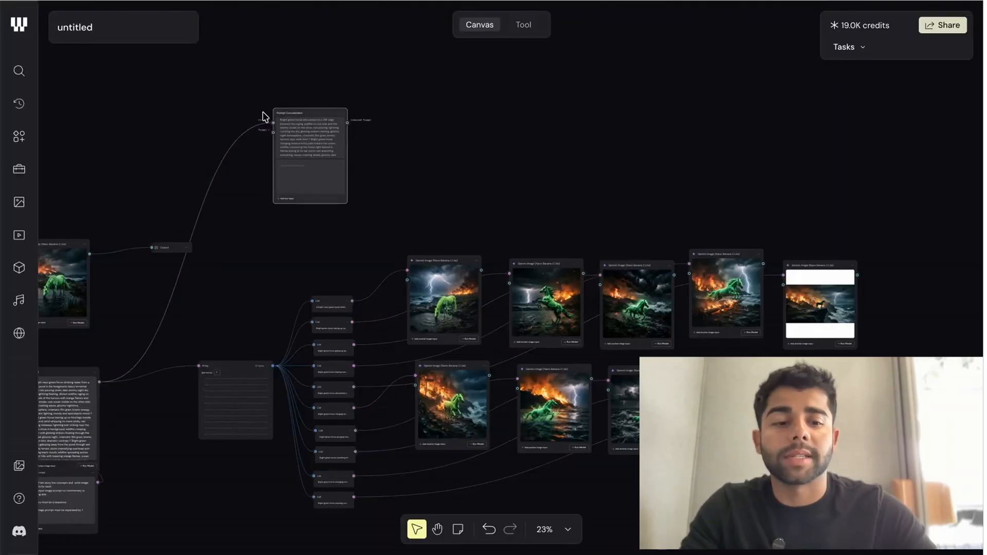
pyautogui.press('Delete')
# Add a Prompt node fed by the Any LLM output and replace its default text before Variable 1 with "All ten concepts:"
pyautogui.moveTo(98, 380); pyautogui.dragTo(294, 81)
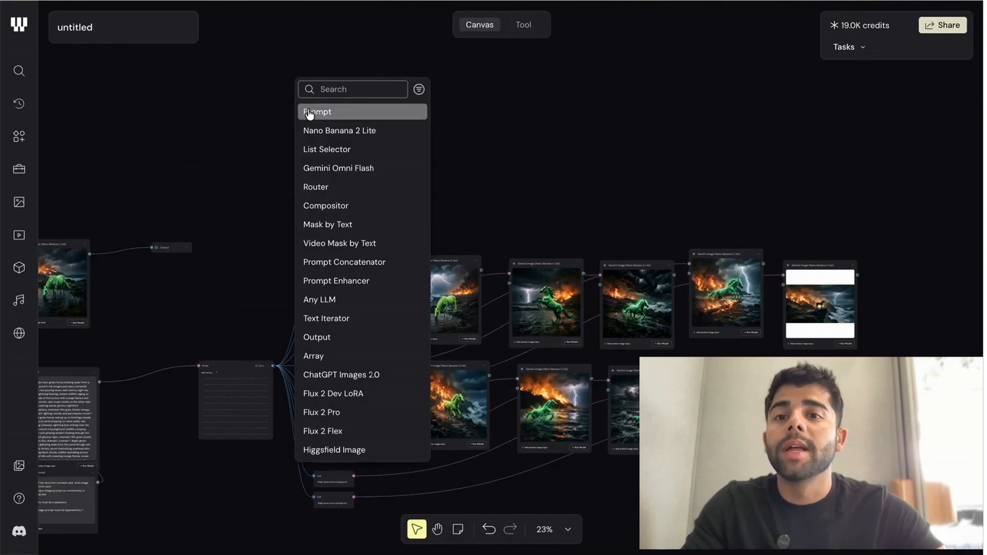
pyautogui.click(305, 112)
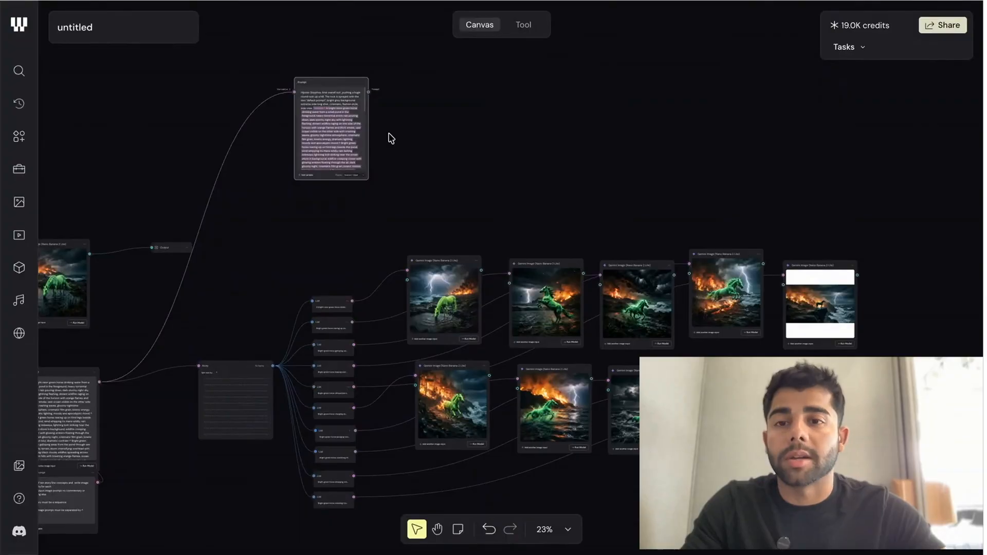
pyautogui.scroll(3, 390, 138)
pyautogui.scroll(1, 391, 138)
pyautogui.scroll(2, 391, 138)
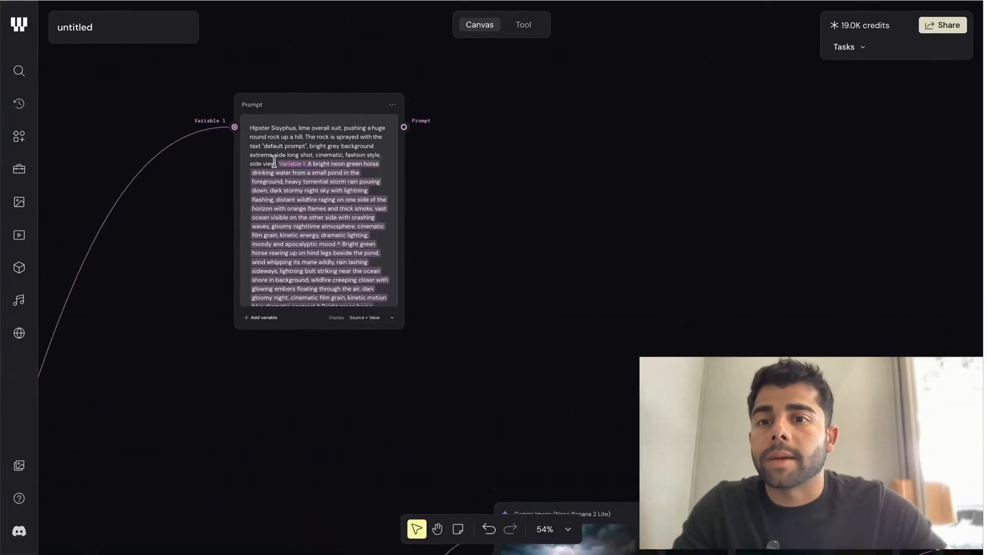
pyautogui.moveTo(274, 162); pyautogui.dragTo(249, 123)
pyautogui.write('All ten c')
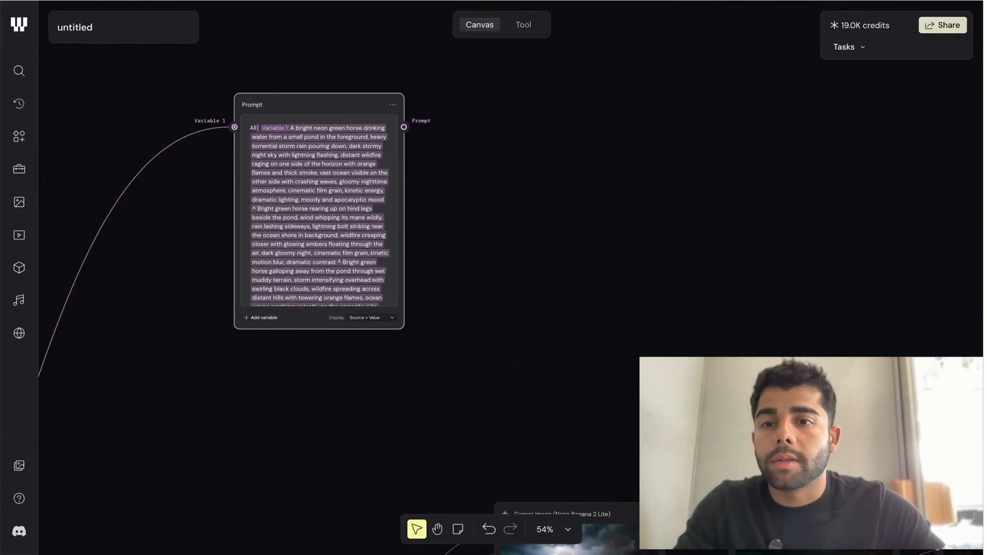
pyautogui.write('oncepts:')
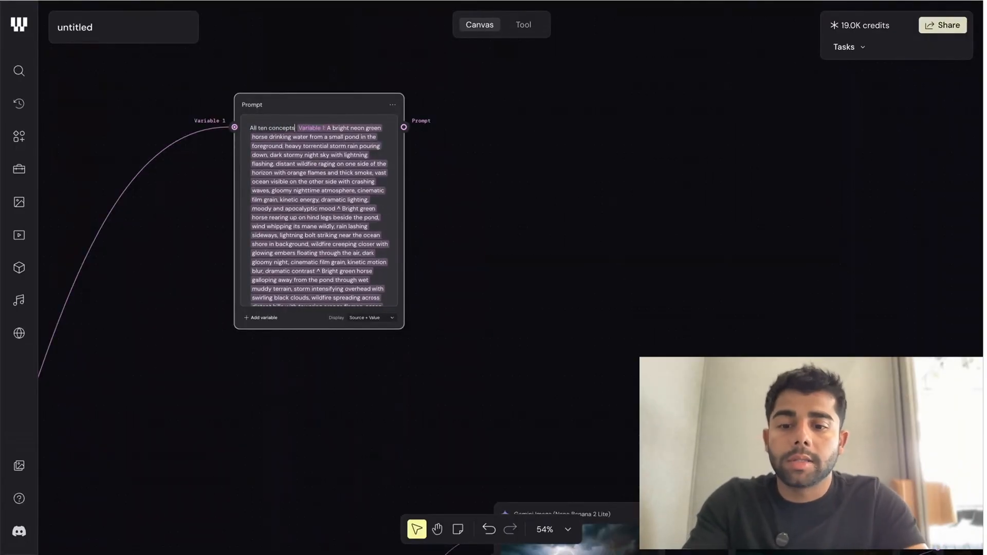
# Add a second variable to the Prompt node and put it on its own line below the Variable 1 text
pyautogui.click(260, 317)
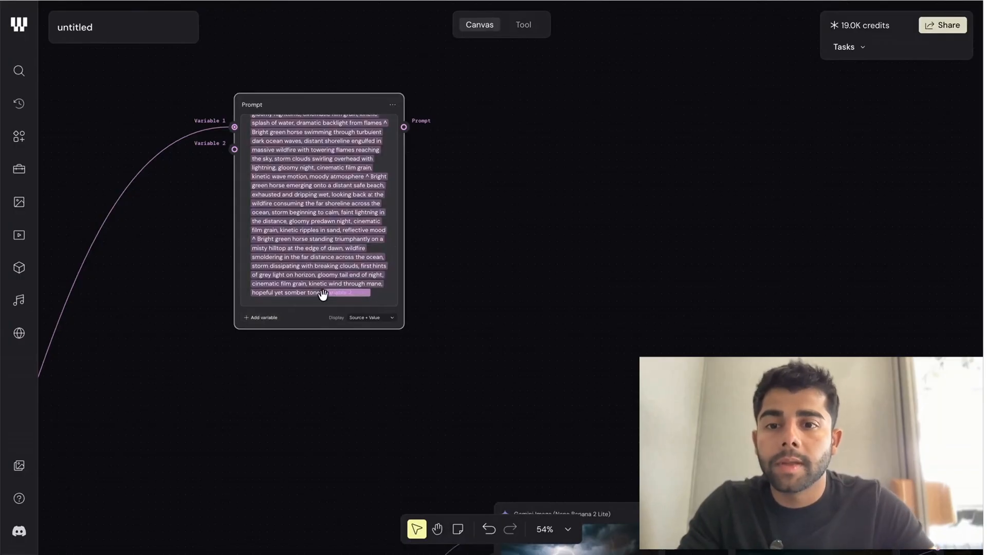
pyautogui.scroll(10, 321, 277)
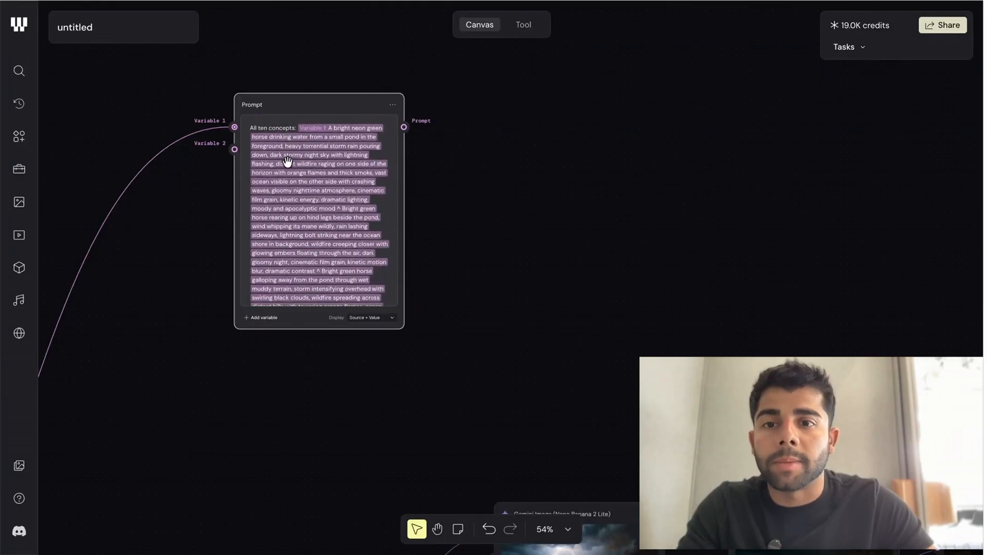
pyautogui.scroll(-10, 284, 162)
pyautogui.click(244, 289)
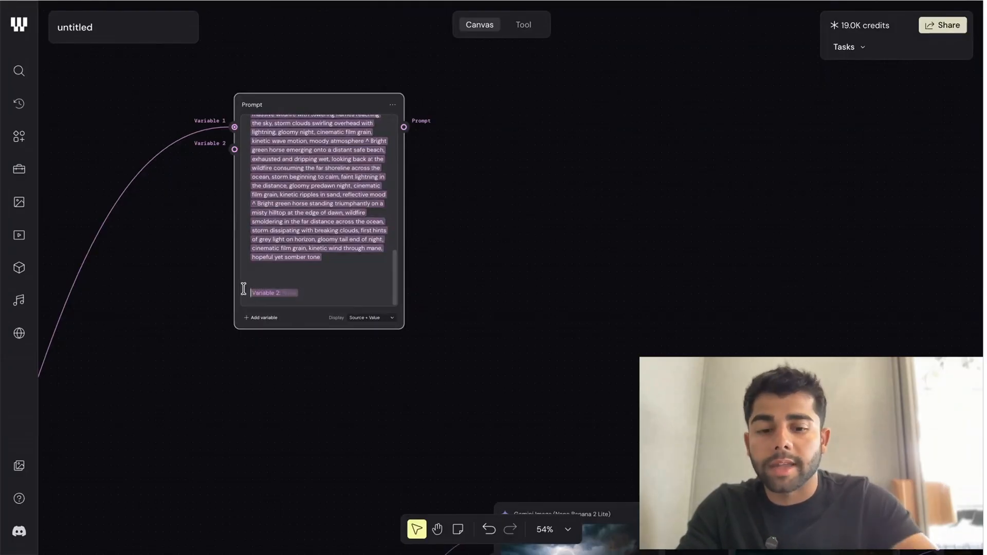
# Replace Variable 2 in the Prompt node with "Your Job is to learn these ten concepts, the frame you are given is one of these concepts"
pyautogui.write('Your ')
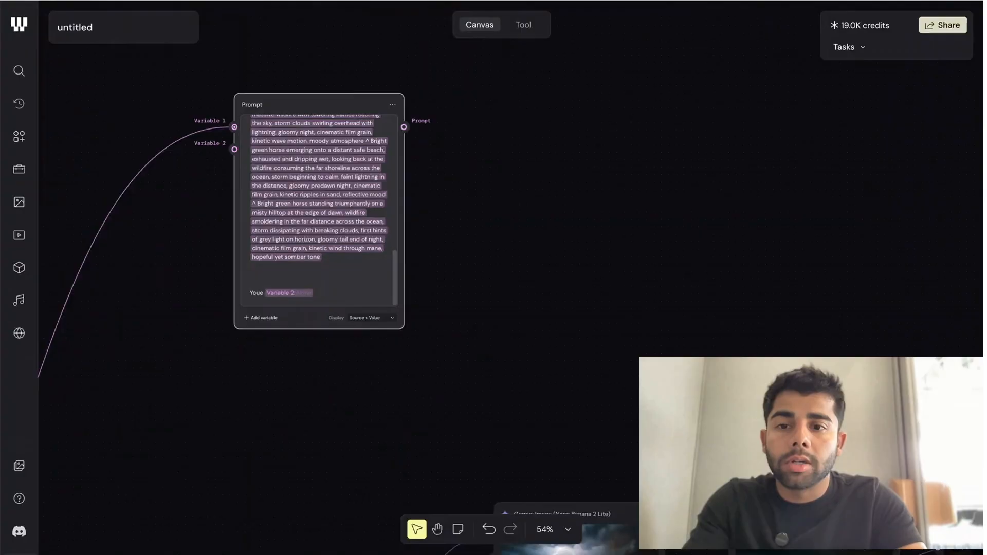
pyautogui.write('Job')
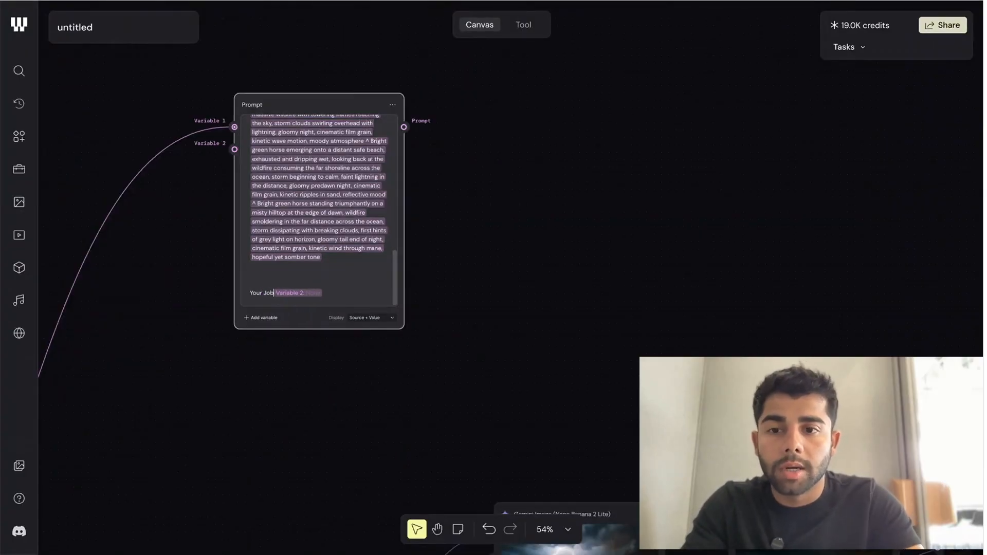
pyautogui.write(' is to')
pyautogui.press('Delete')
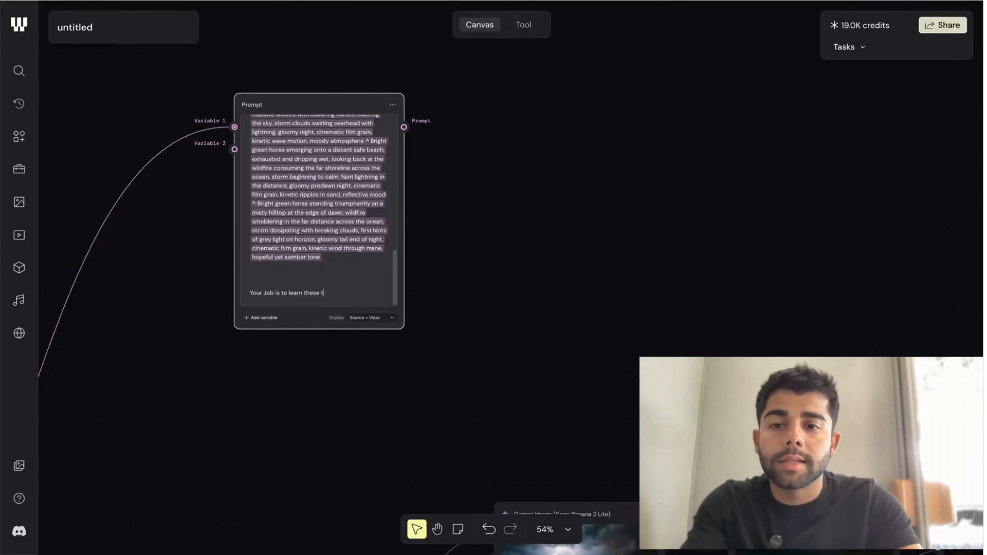
pyautogui.write('me you are give')
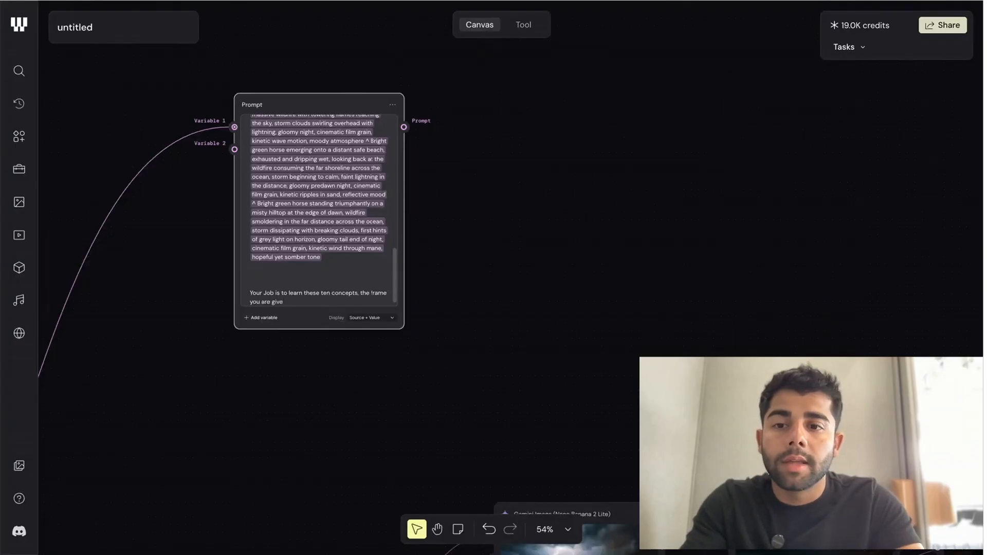
pyautogui.write('n is one of htese')
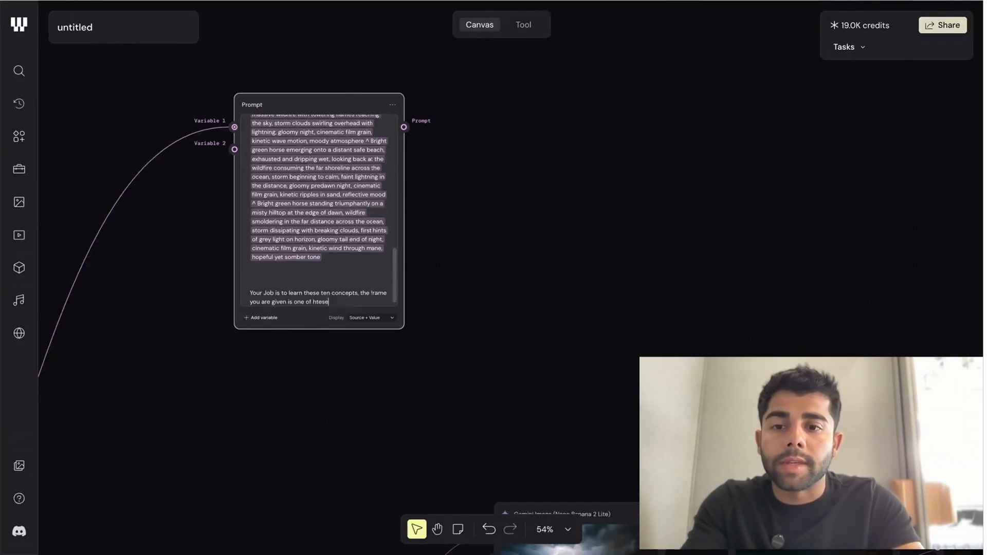
pyautogui.write(' concepts')
pyautogui.press('Return')
pyautogui.press('Return')
# Add a separate paragraph to the Prompt text reading "we will be using the image as the first frame for a 4 second video"
pyautogui.write('w')
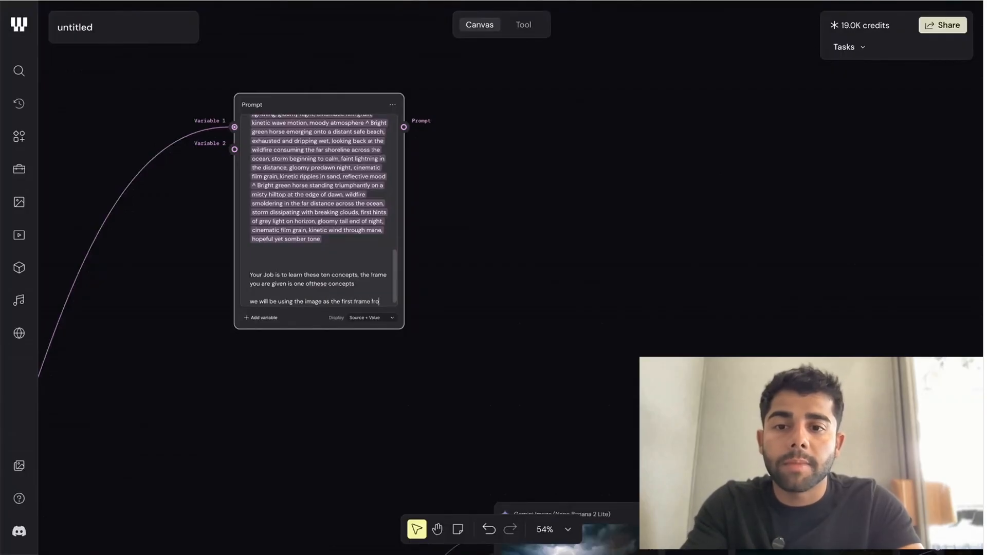
pyautogui.write('4 sec')
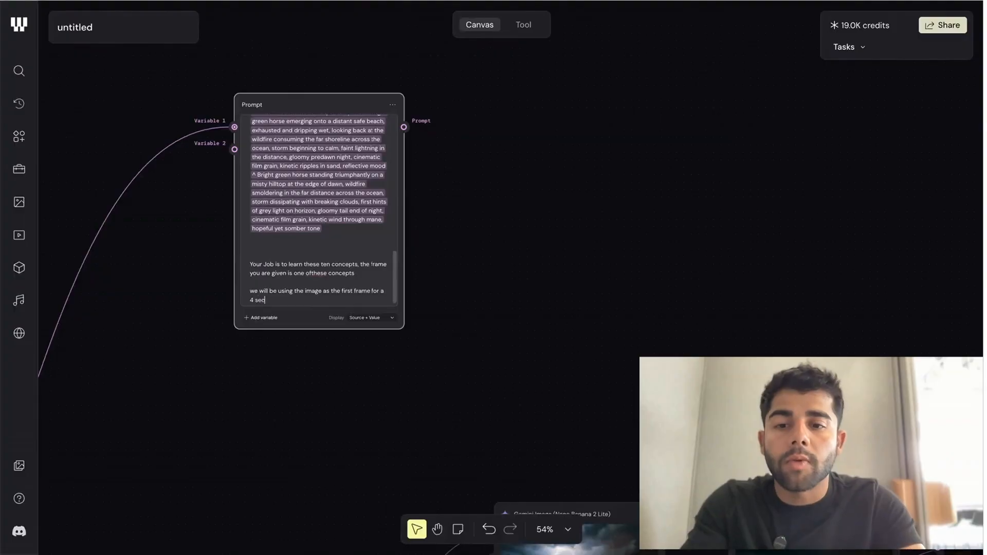
pyautogui.write('ond video')
pyautogui.press('Return')
pyautogui.press('Return')
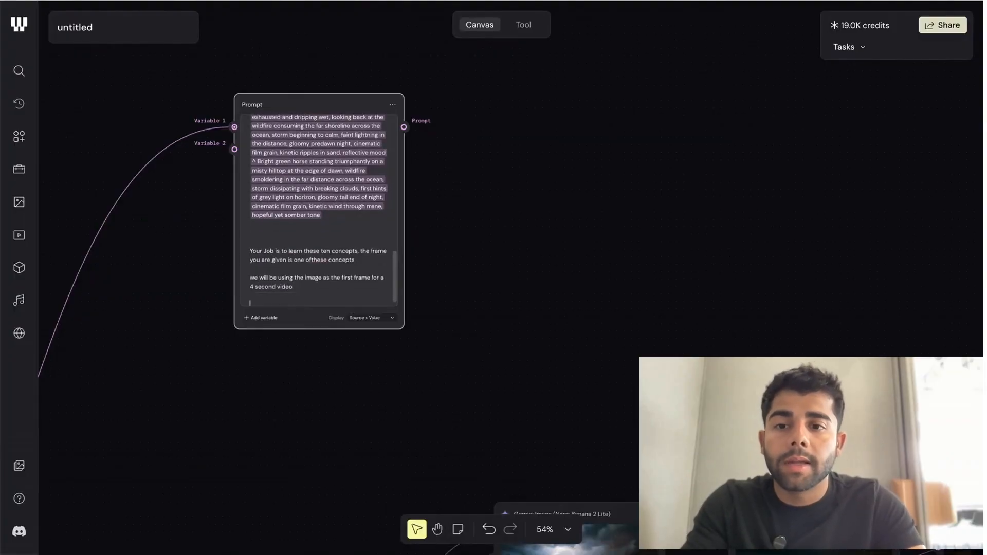
# Add "your job is to write and only output a simple prompt that we can use in order to generate a video" and "- do not output anything else"
pyautogui.write('your job is')
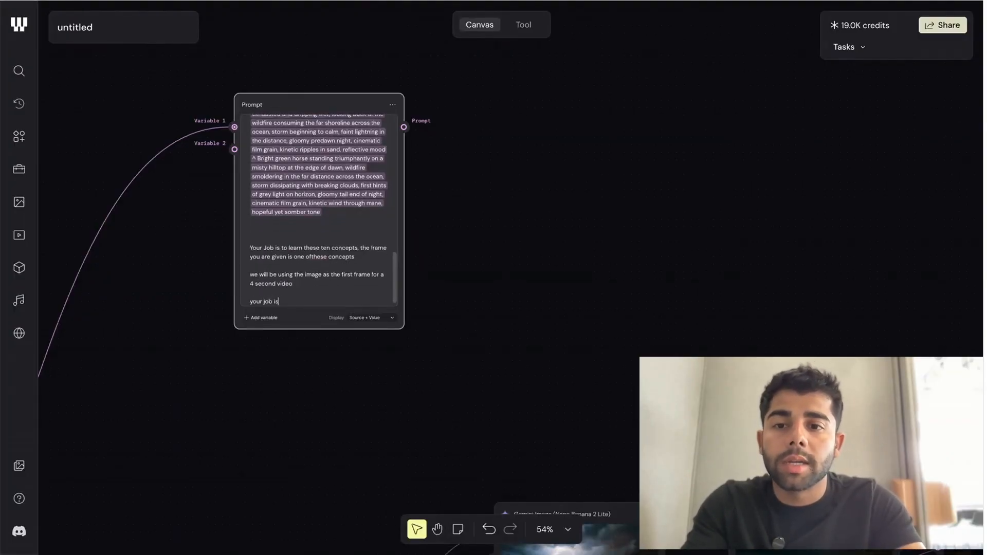
pyautogui.write(' to write and only output a si')
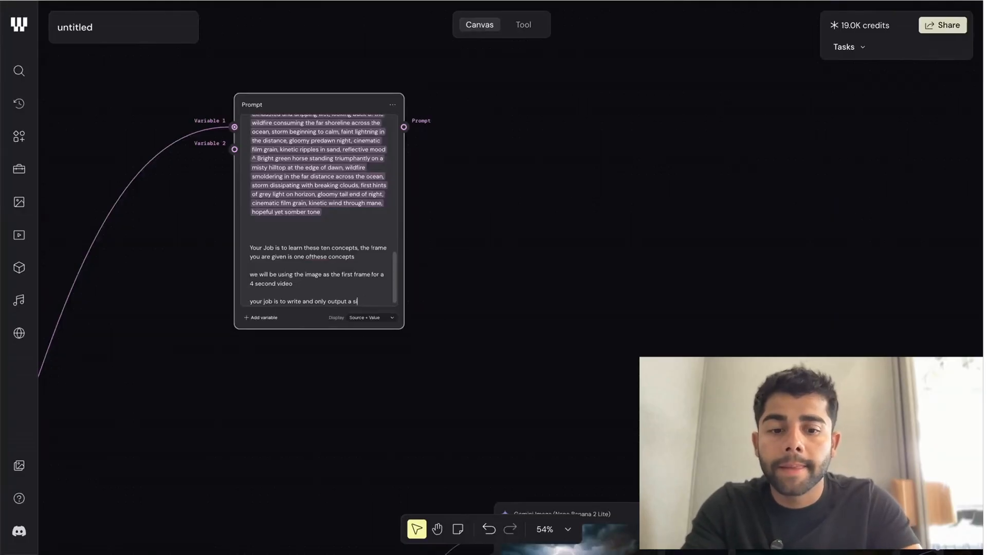
pyautogui.write('prompt that we can use in order to generate a')
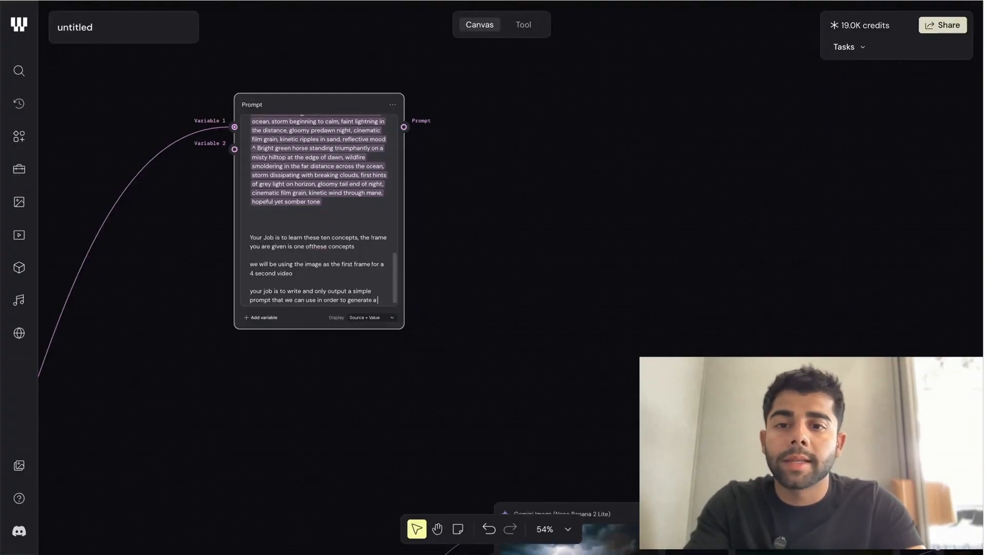
pyautogui.write('ideo')
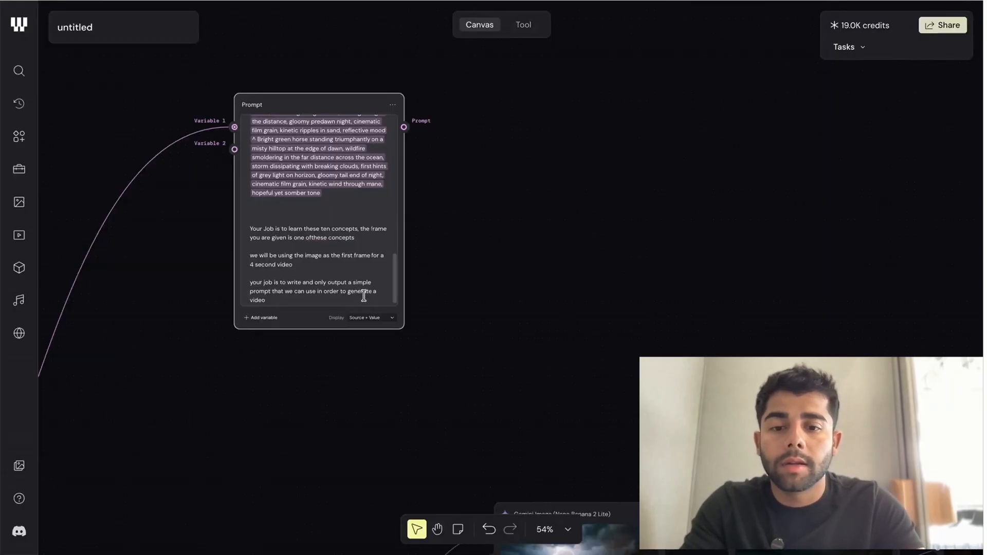
pyautogui.press('Return')
pyautogui.press('Return')
pyautogui.write('- do not output anything else')
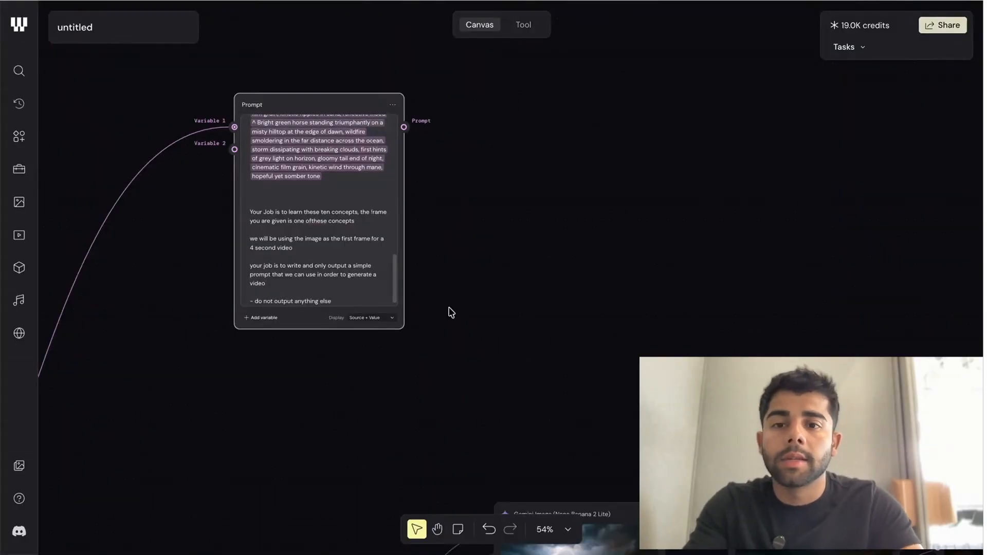
# Move the Prompt node slightly up and to the left in the empty area above the List nodes
pyautogui.scroll(-2, 454, 316)
pyautogui.scroll(-3, 471, 314)
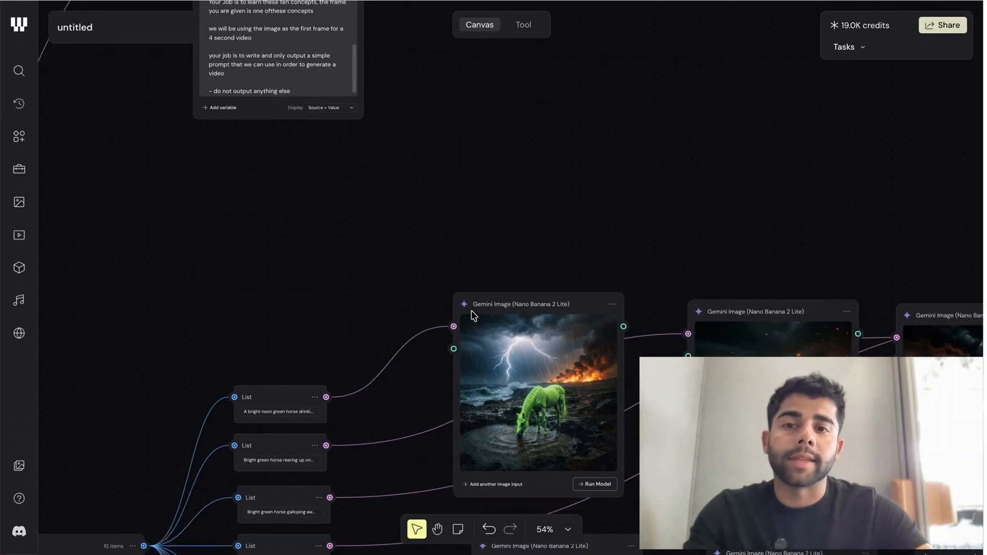
pyautogui.scroll(1, 447, 240)
pyautogui.scroll(-3, 447, 241)
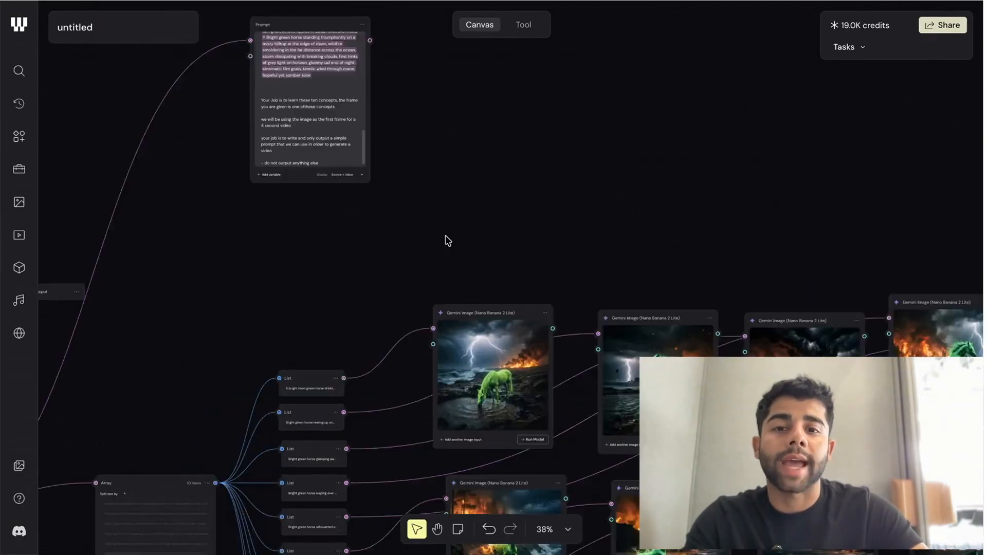
pyautogui.scroll(1, 447, 240)
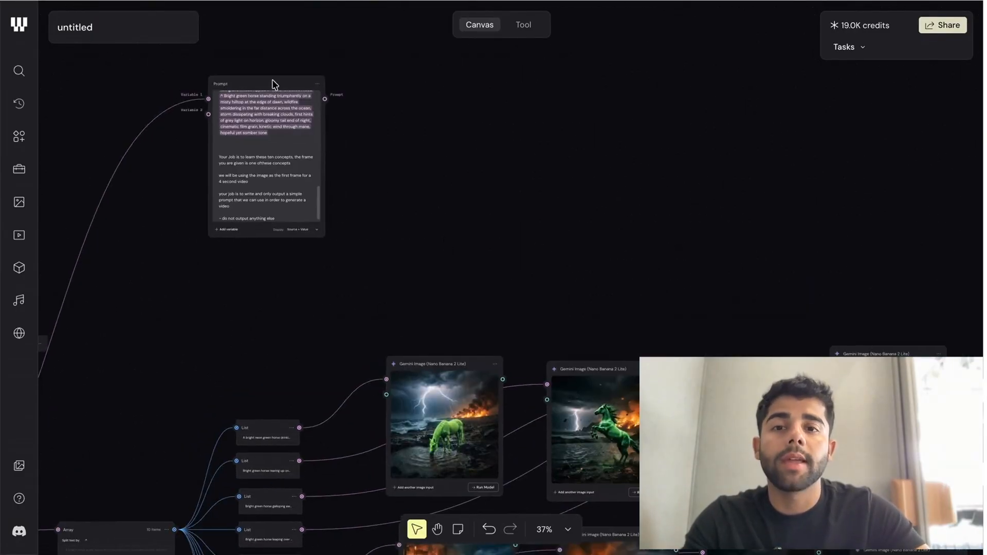
pyautogui.moveTo(272, 83); pyautogui.dragTo(224, 66)
pyautogui.scroll(-4, 486, 211)
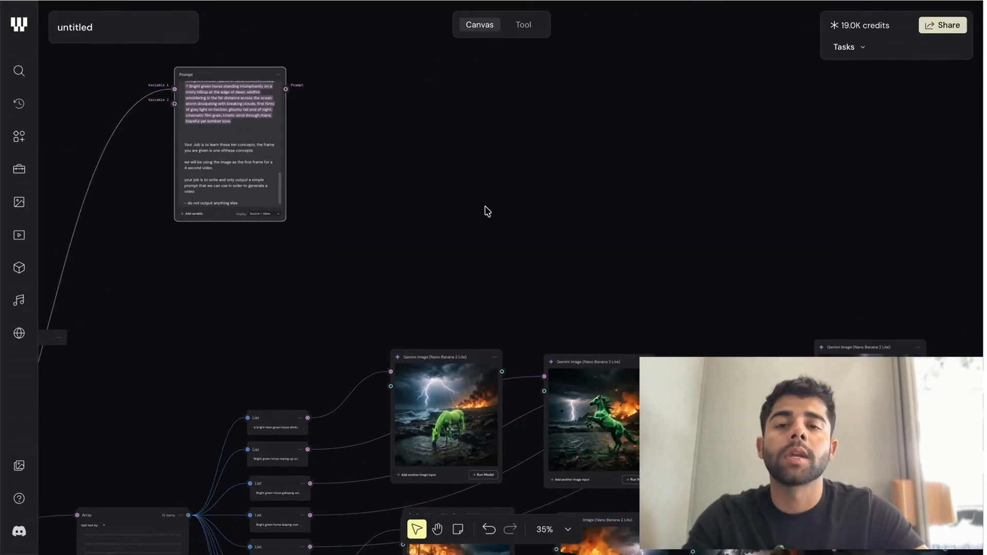
# Add an Any LLM node to the right of the Prompt node, fed by its Prompt output
pyautogui.scroll(3, 486, 212)
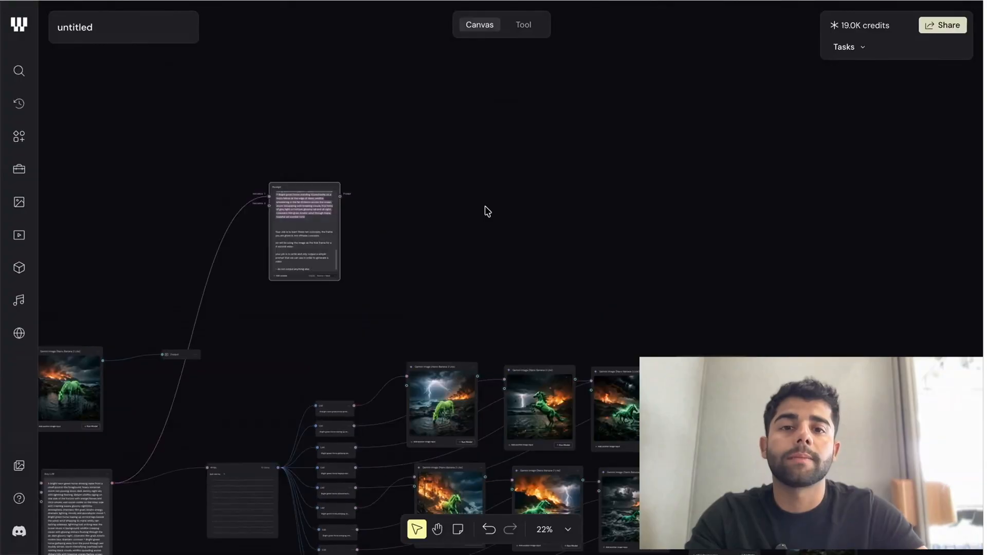
pyautogui.scroll(3, 484, 246)
pyautogui.scroll(-6, 484, 250)
pyautogui.scroll(2, 484, 250)
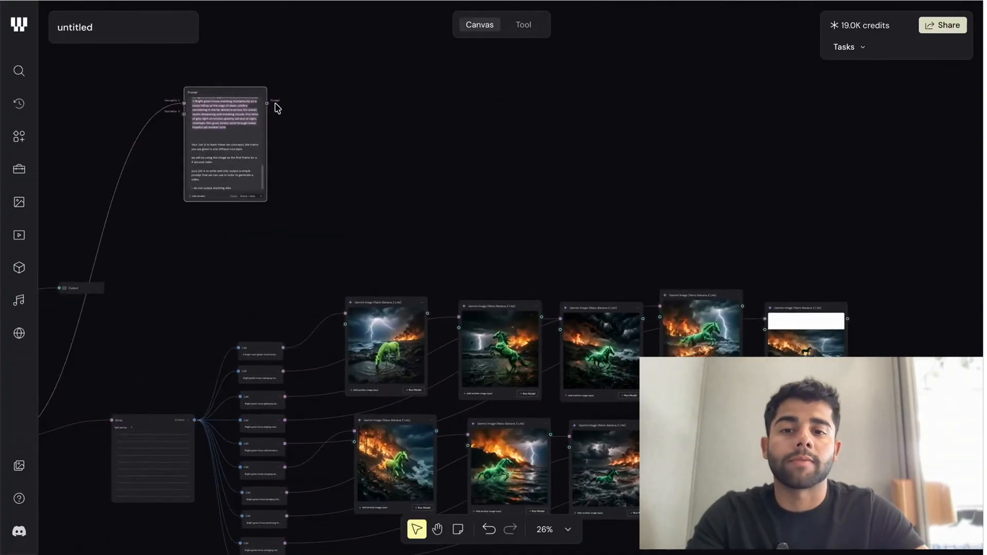
pyautogui.moveTo(267, 102); pyautogui.dragTo(355, 88)
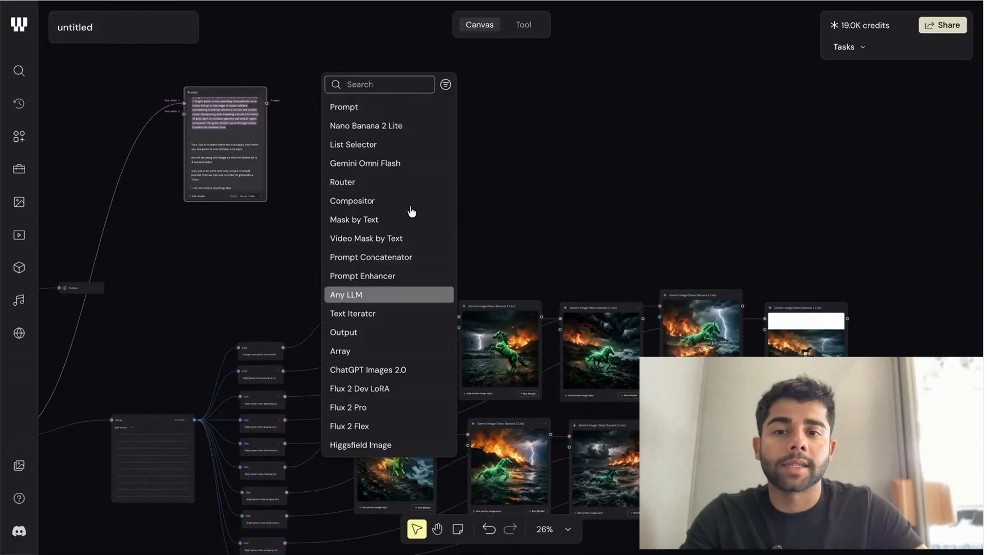
pyautogui.press('Return')
# Connect the first Gemini Image node's output to the new Any LLM node's Image 1 input and run the model
pyautogui.scroll(5, 324, 132)
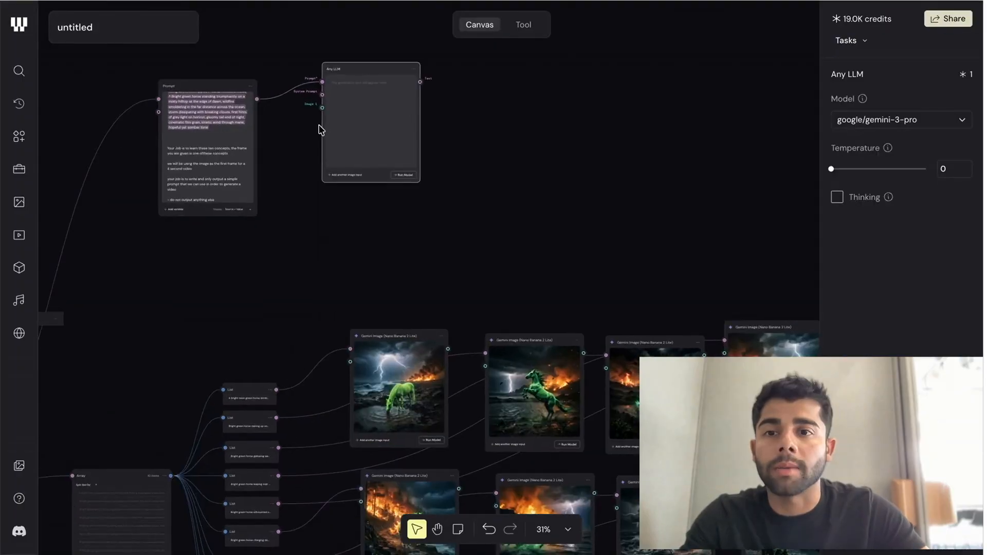
pyautogui.scroll(1, 326, 101)
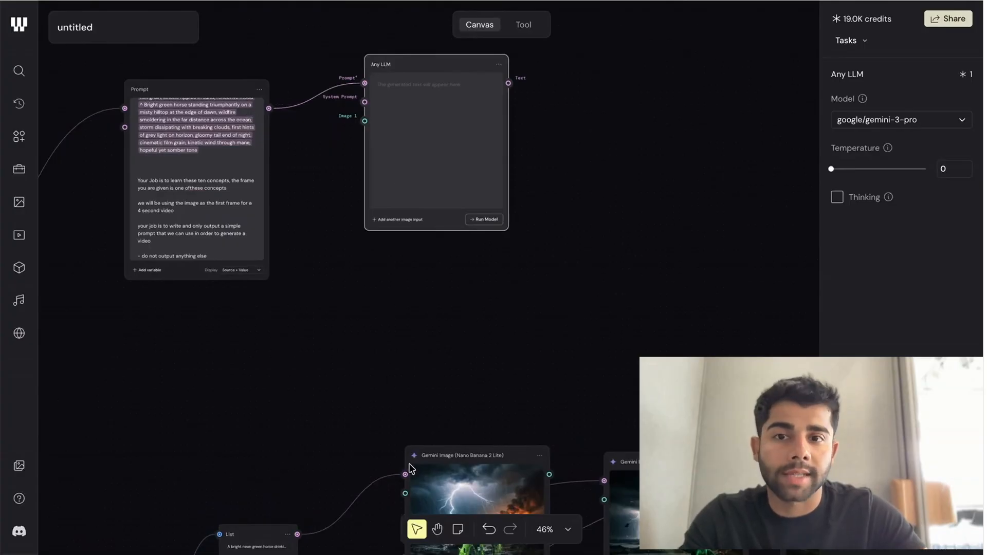
pyautogui.moveTo(550, 477); pyautogui.dragTo(368, 122)
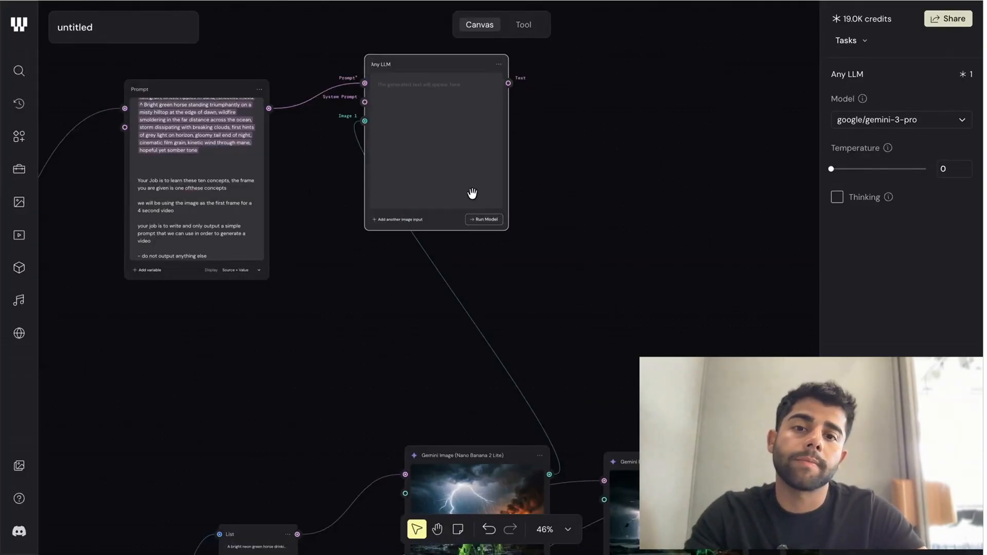
pyautogui.click(491, 224)
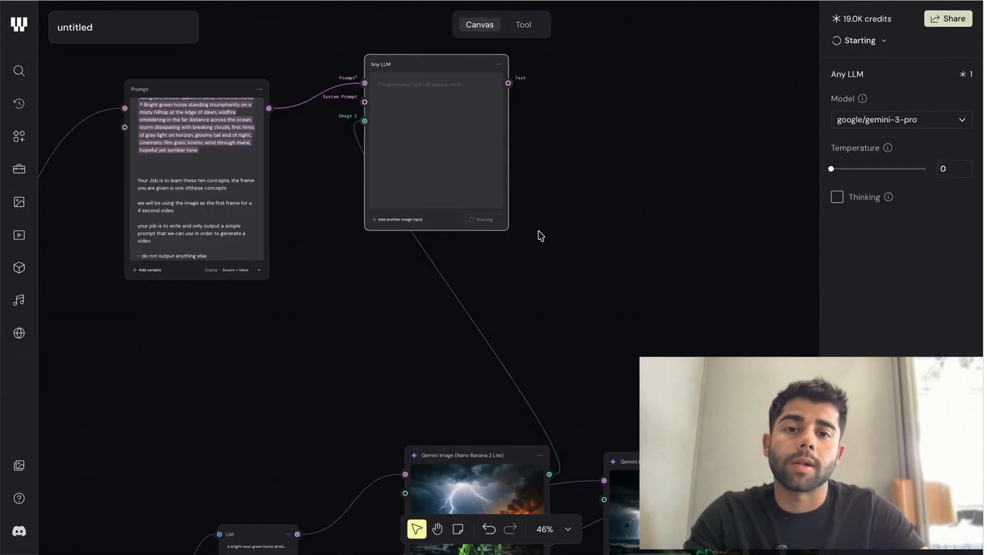
pyautogui.click(540, 236)
# Review how the Prompt node and the first Gemini Image node feed the Any LLM node while it runs
pyautogui.scroll(1, 540, 236)
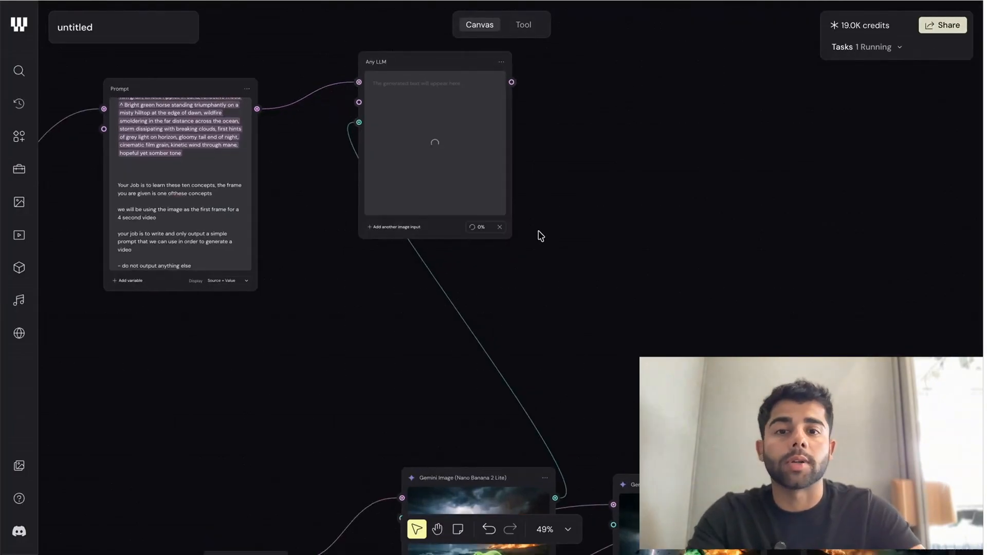
pyautogui.scroll(-2, 539, 231)
pyautogui.hscroll(-1, 474, 442)
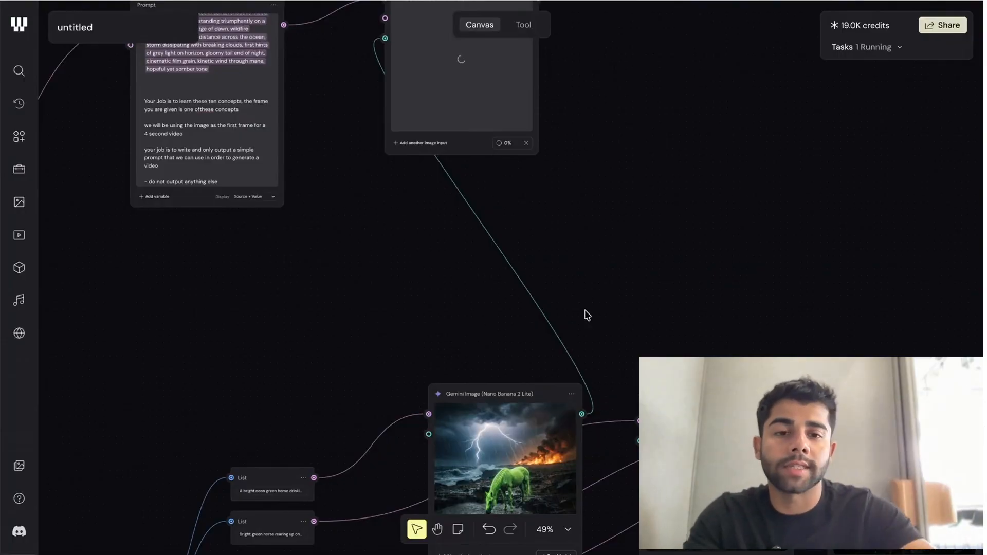
pyautogui.scroll(-1, 582, 310)
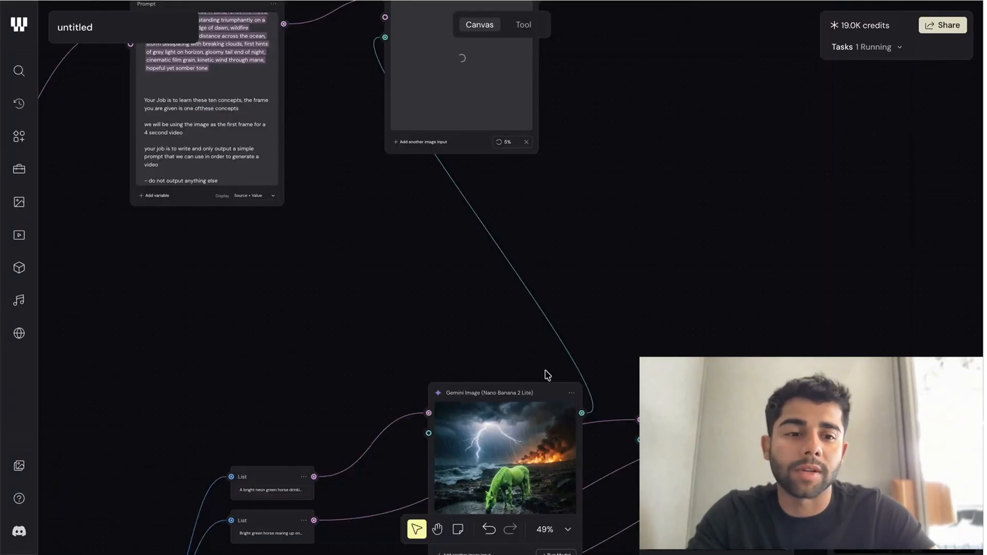
pyautogui.scroll(-3, 512, 353)
pyautogui.hscroll(2, 511, 352)
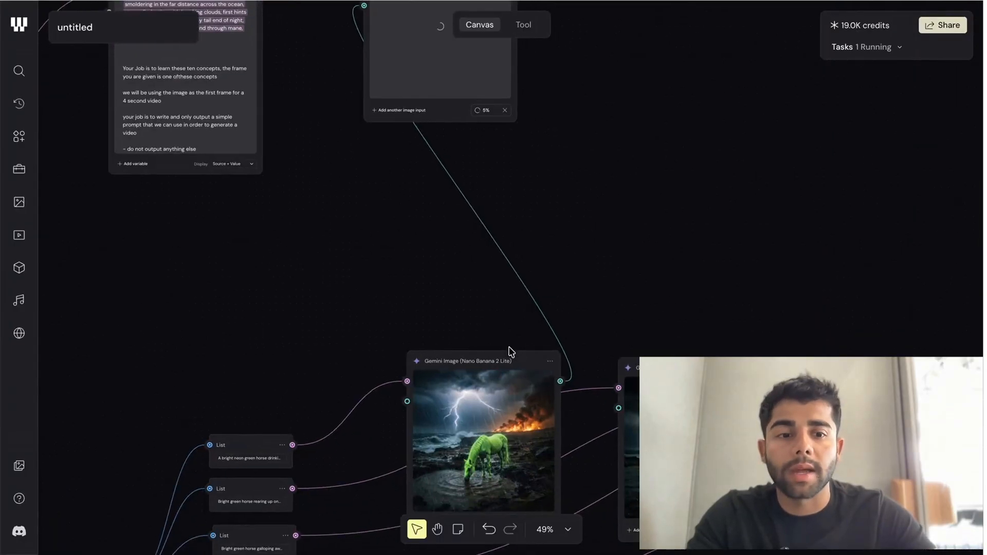
pyautogui.scroll(-2, 422, 284)
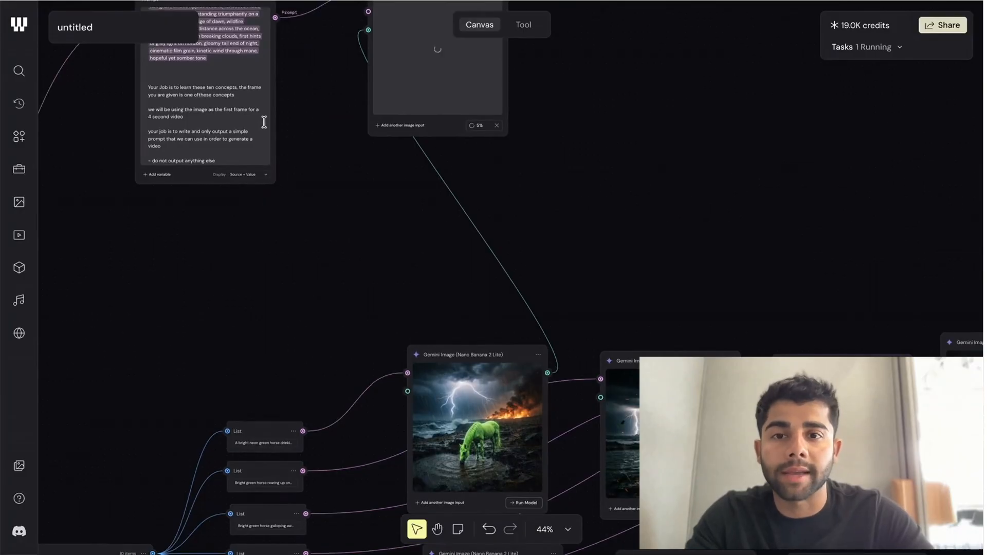
pyautogui.scroll(3, 363, 147)
pyautogui.hscroll(1, 364, 147)
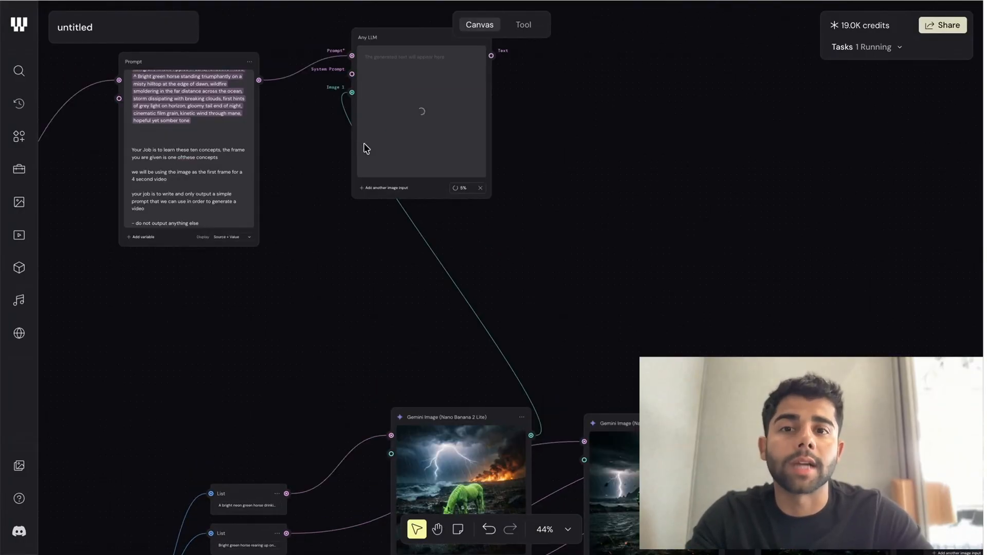
pyautogui.scroll(-3, 379, 292)
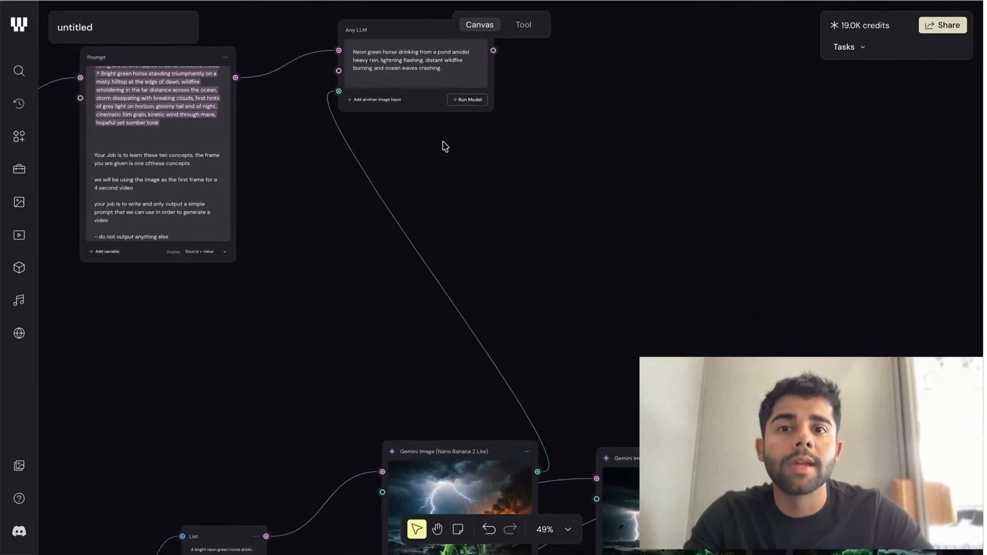
# Add a Gemini Omni Flash Reference to Video node above the Any LLM node, fed by its Text output
pyautogui.scroll(2, 438, 150)
pyautogui.scroll(2, 440, 308)
pyautogui.hscroll(1, 441, 309)
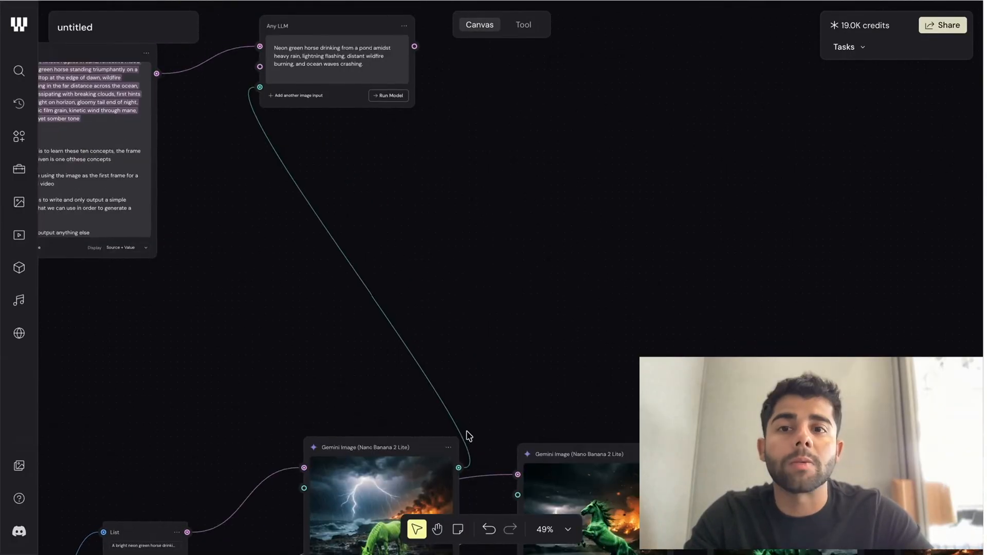
pyautogui.scroll(4, 443, 258)
pyautogui.hscroll(2, 443, 258)
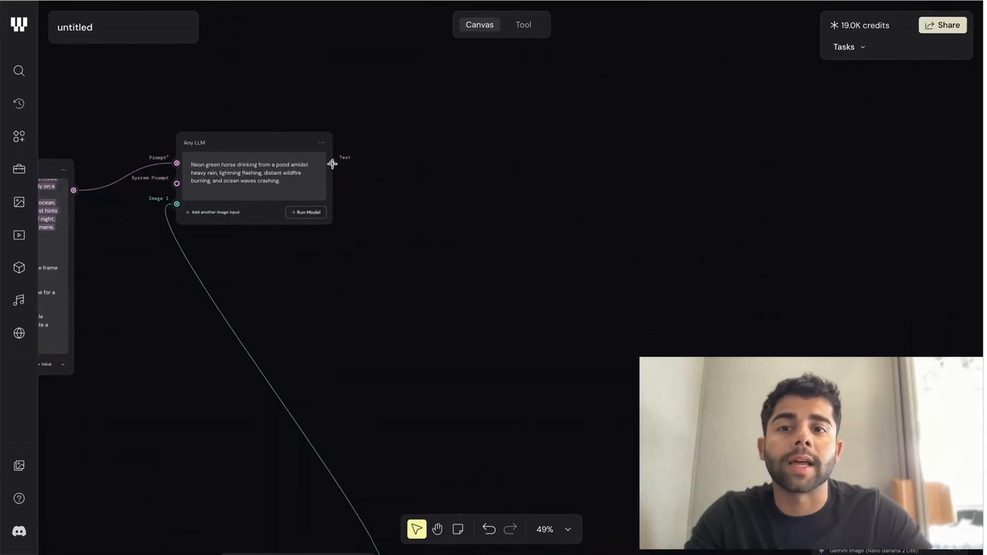
pyautogui.moveTo(326, 75); pyautogui.dragTo(308, 47)
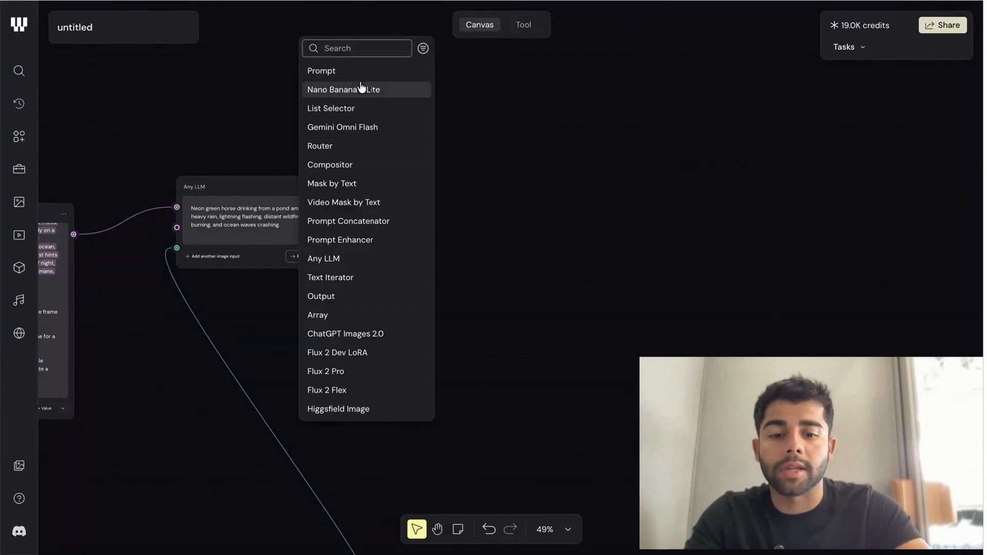
pyautogui.write('omni')
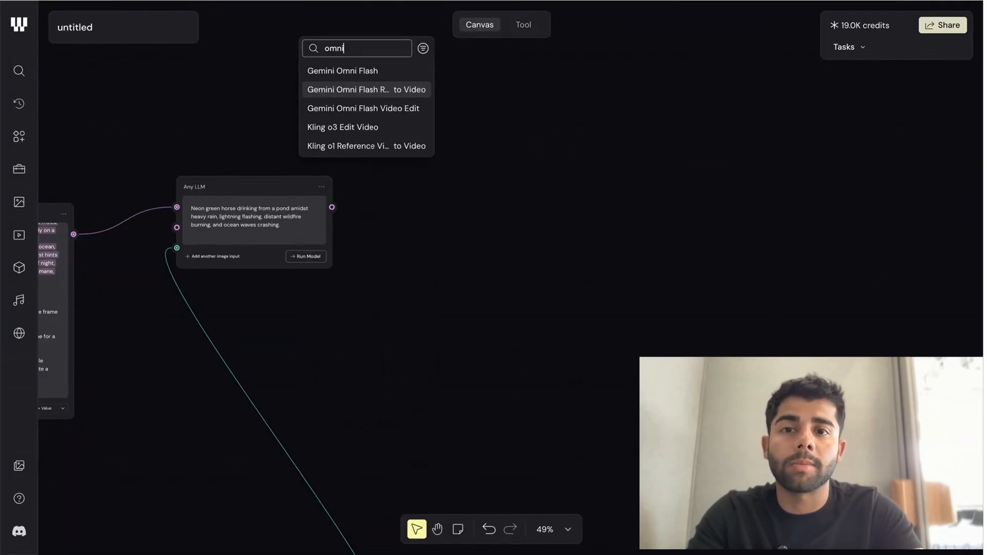
pyautogui.click(390, 90)
pyautogui.moveTo(416, 10)
pyautogui.mouseDown()
pyautogui.moveTo(431, 1)
pyautogui.moveTo(306, 119)
pyautogui.moveTo(381, 97)
pyautogui.moveTo(410, 29)
pyautogui.mouseUp()
# Connect the first Gemini Image node's output to the video node's Reference 1 input and run the model
pyautogui.scroll(-3, 372, 307)
pyautogui.scroll(-3, 372, 308)
pyautogui.scroll(2, 372, 308)
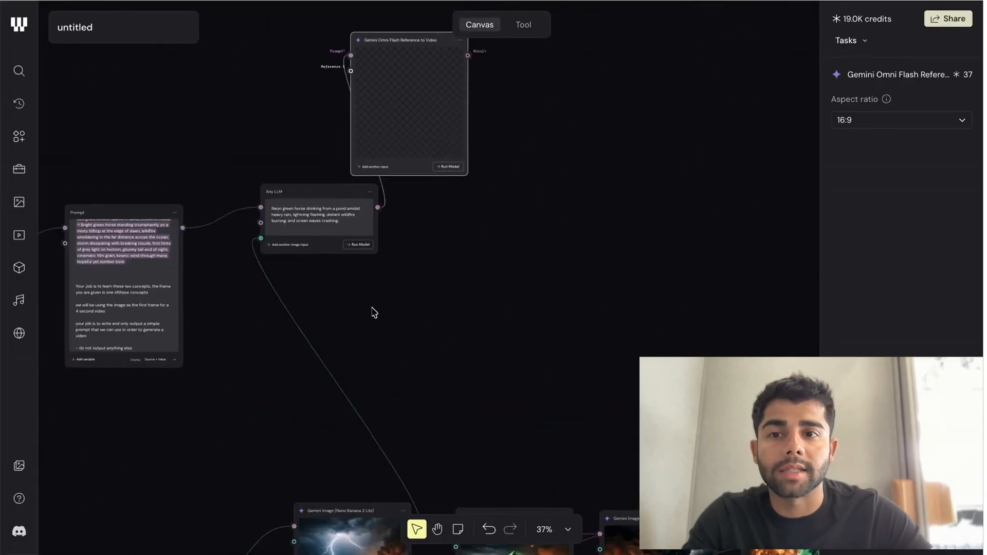
pyautogui.scroll(-5, 383, 349)
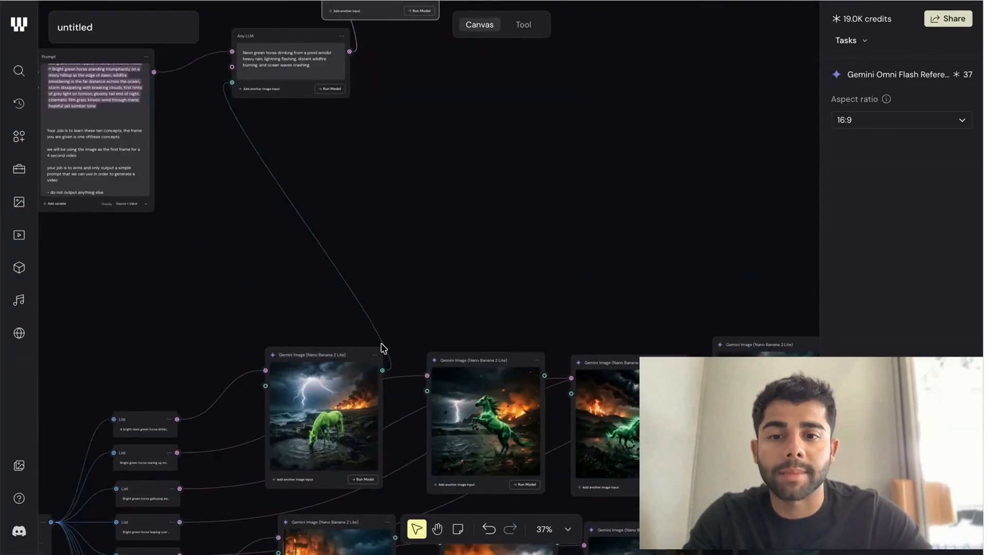
pyautogui.moveTo(339, 175); pyautogui.dragTo(360, 37)
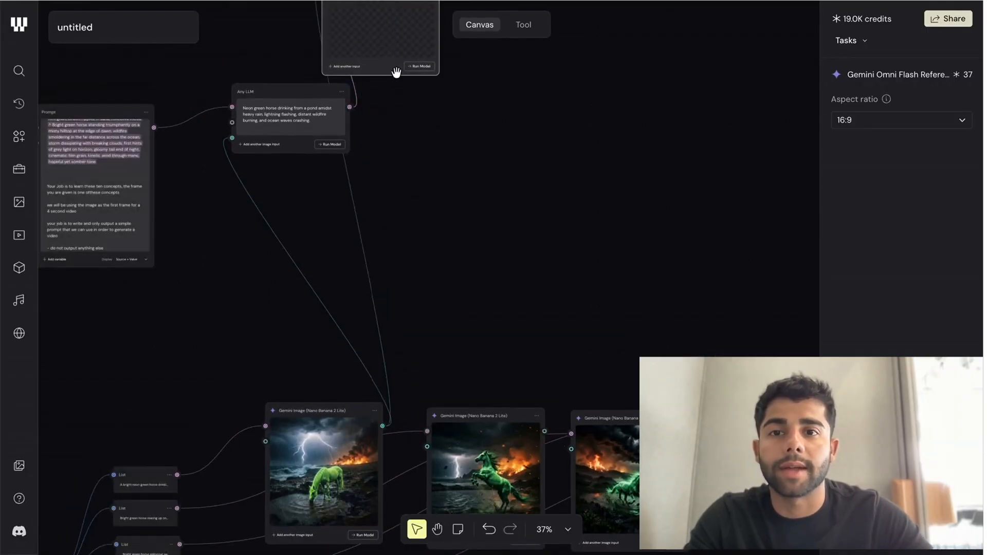
pyautogui.click(419, 66)
# Move the Gemini Omni Flash Reference to Video node slightly higher above the Any LLM node
pyautogui.scroll(4, 416, 139)
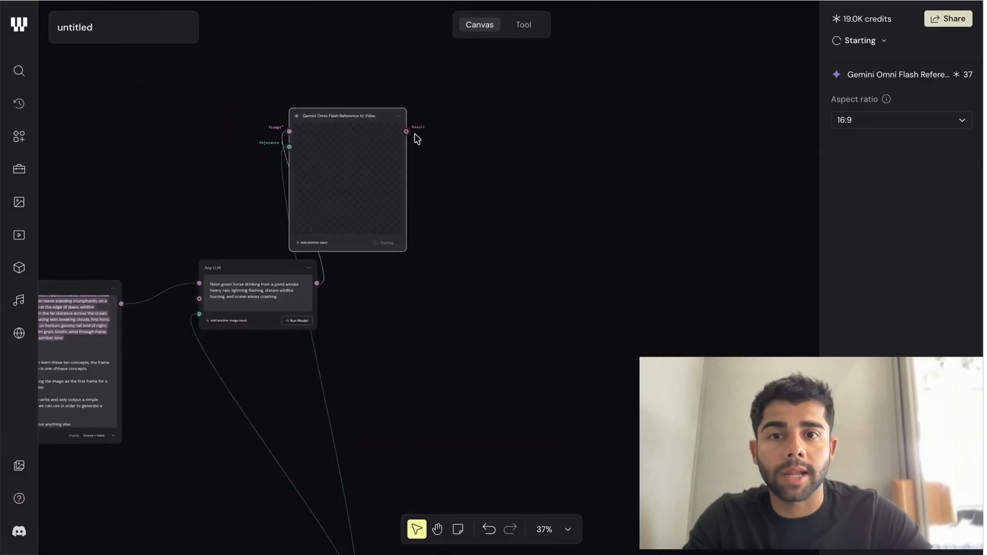
pyautogui.moveTo(379, 116); pyautogui.dragTo(381, 78)
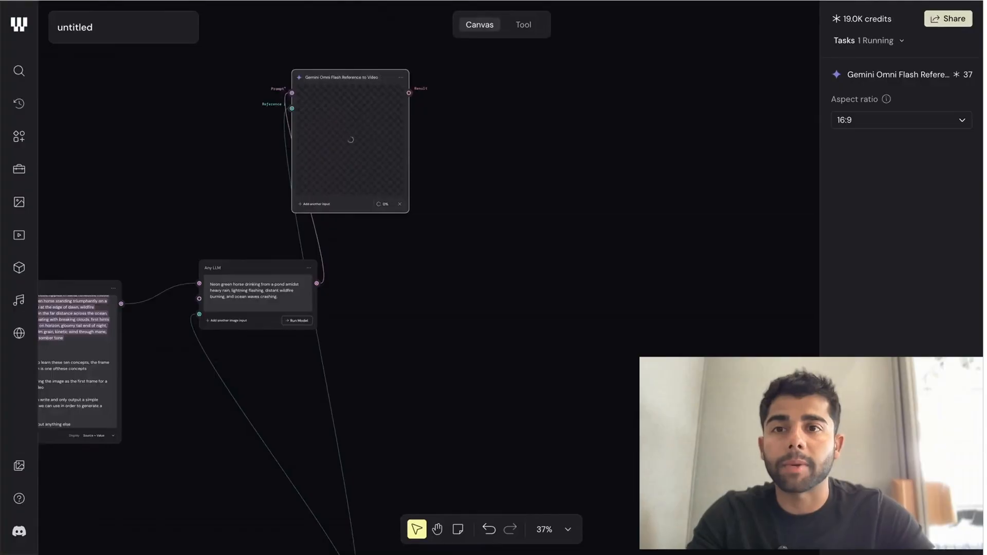
pyautogui.click(323, 0)
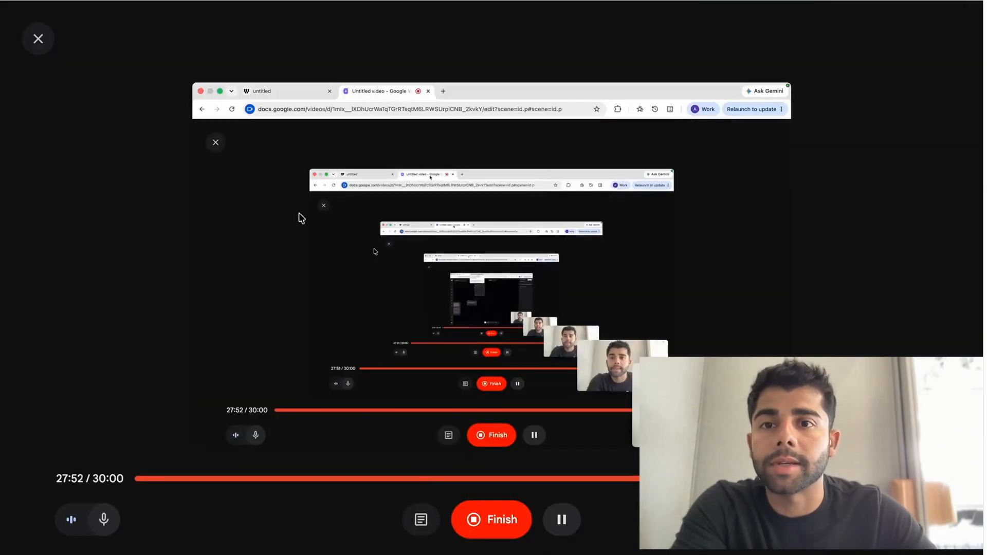
pyautogui.click(193, 0)
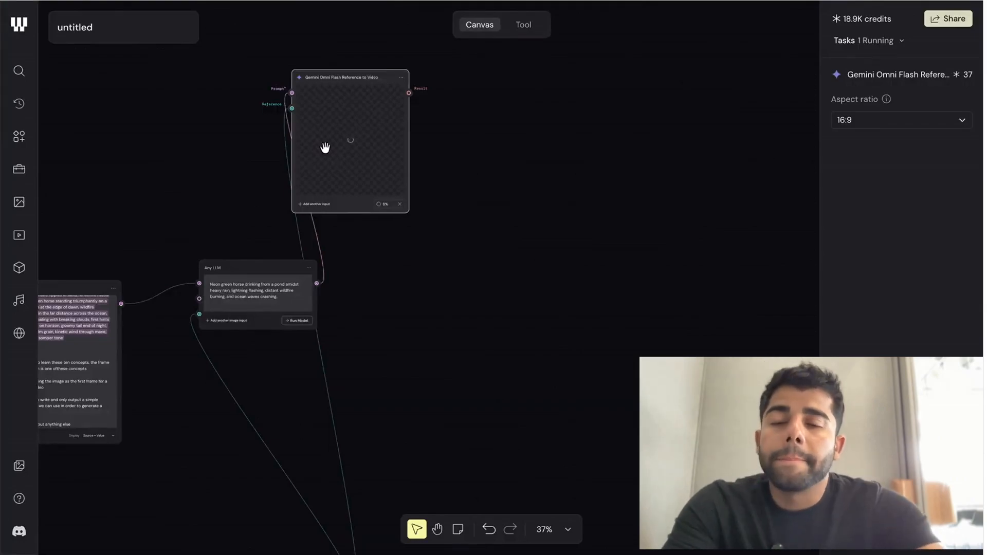
# Review how the first Gemini Image node and the Any LLM prompt feed the video node while it generates
pyautogui.hscroll(1, 326, 148)
pyautogui.scroll(-5, 334, 214)
pyautogui.scroll(-3, 336, 218)
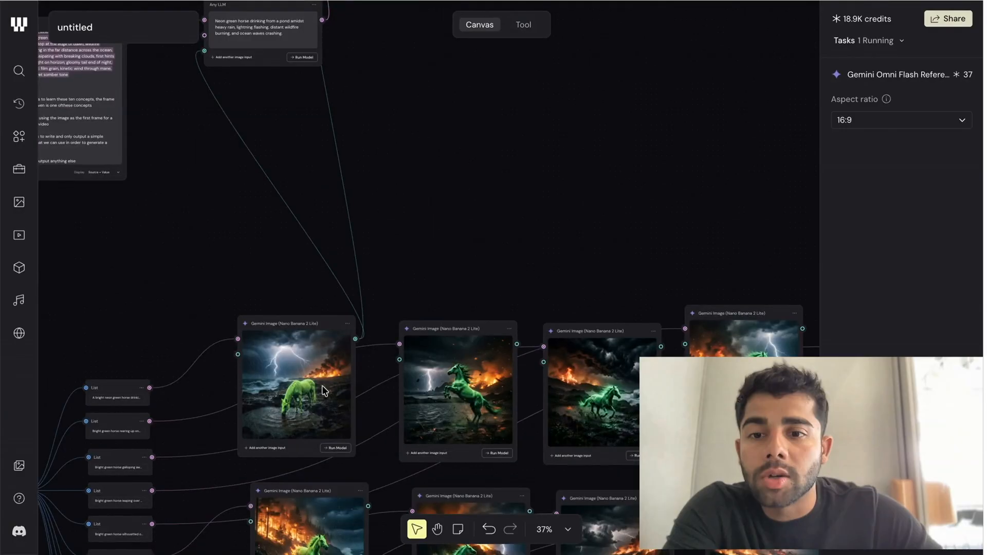
pyautogui.scroll(1, 316, 250)
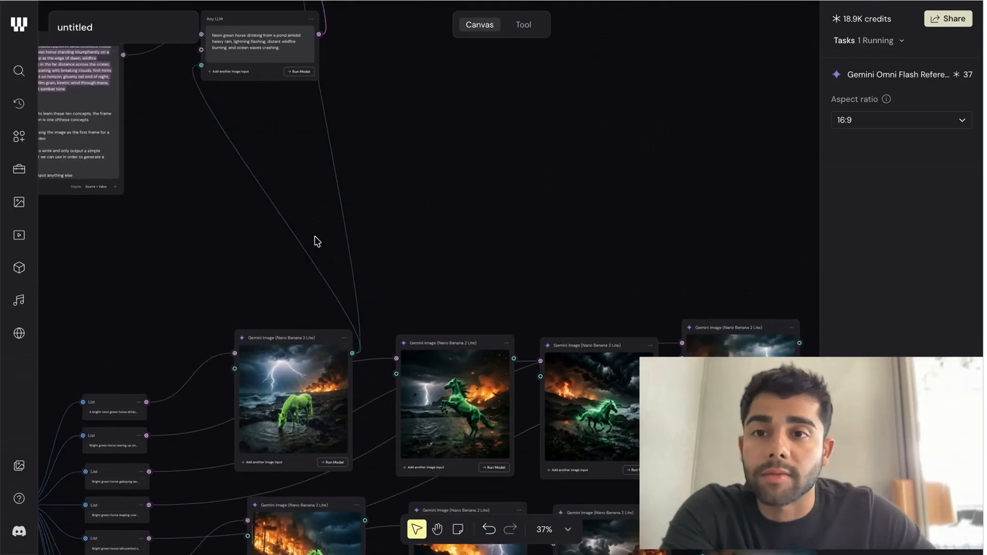
pyautogui.scroll(7, 317, 242)
pyautogui.scroll(5, 316, 242)
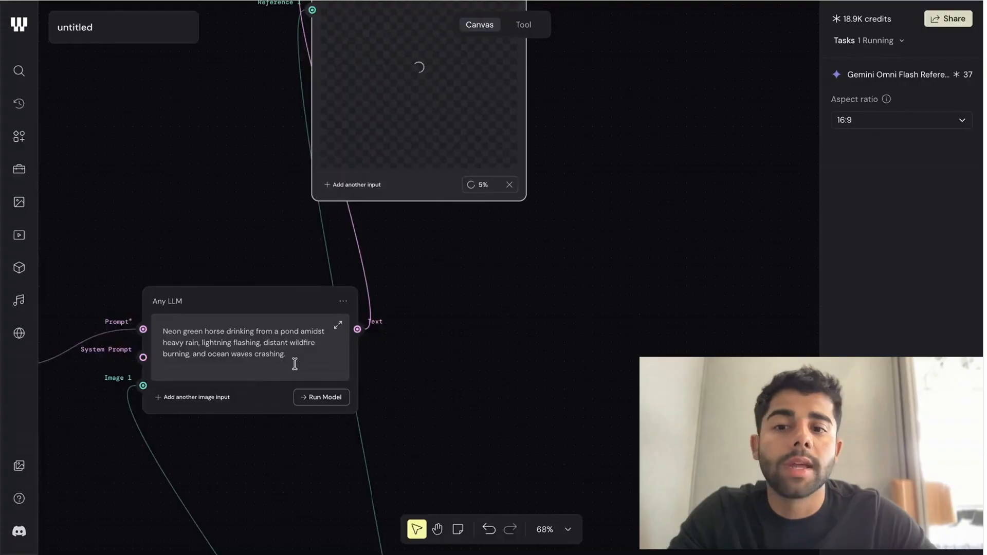
pyautogui.scroll(3, 293, 365)
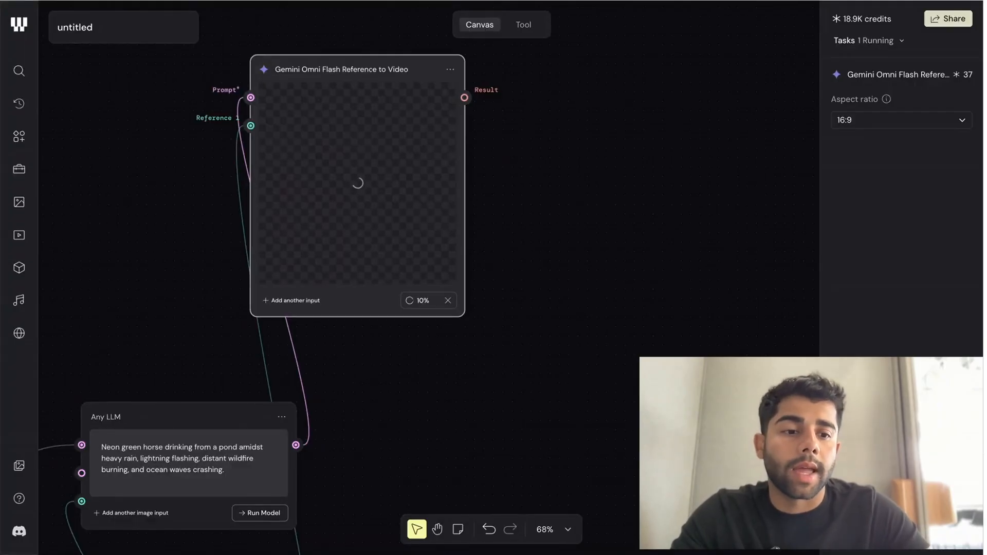
pyautogui.click(529, 234)
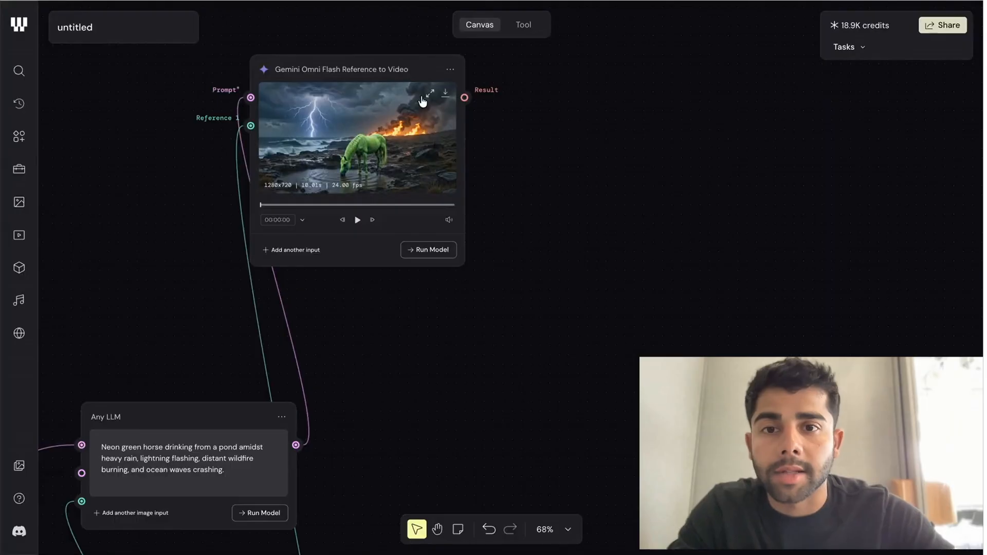
# Play part of the generated horse video in the Gemini Omni node's preview and pause it
pyautogui.scroll(1, 359, 167)
pyautogui.scroll(6, 347, 184)
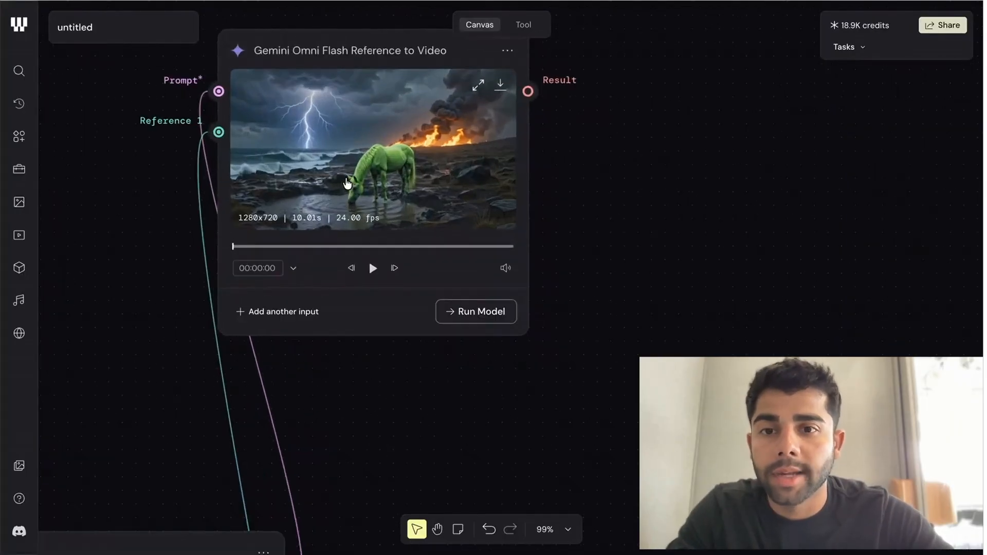
pyautogui.scroll(4, 347, 184)
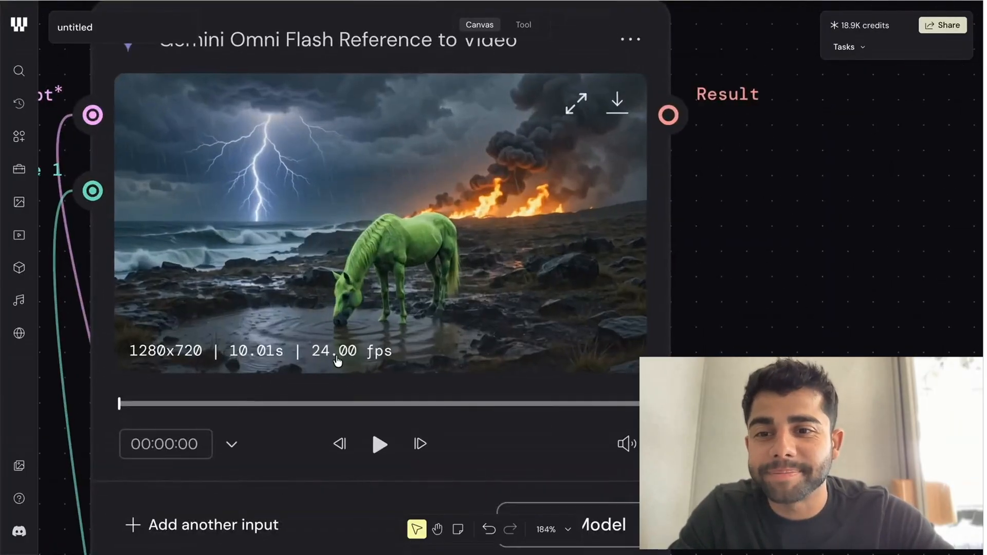
pyautogui.click(379, 444)
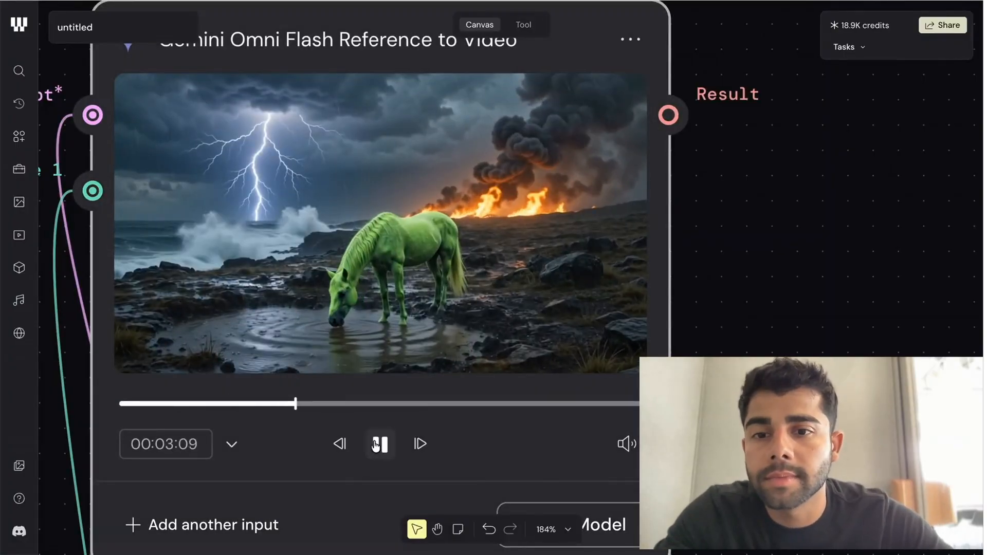
pyautogui.click(378, 444)
# Open the generated video in the gallery, play it at full size, and return to the canvas
pyautogui.moveTo(572, 122)
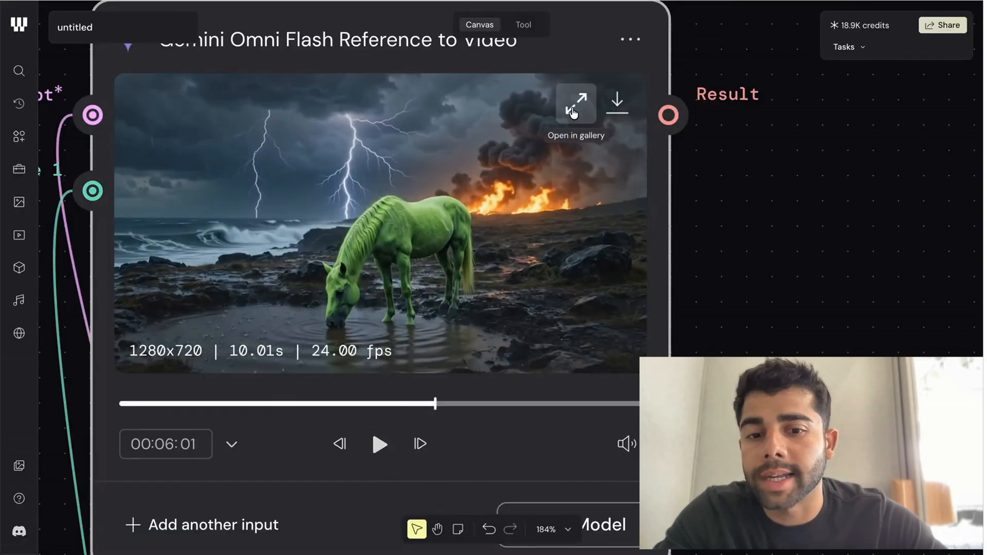
pyautogui.click(572, 122)
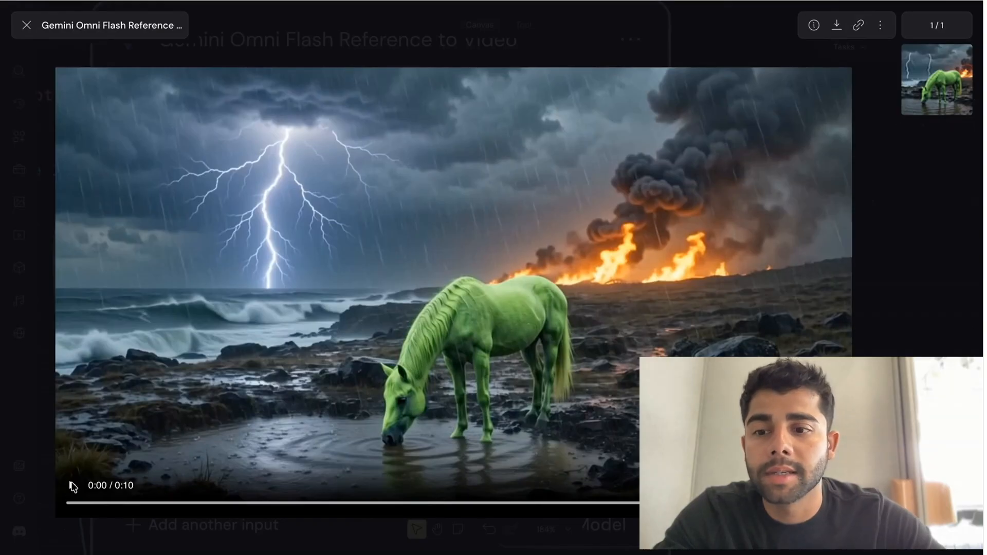
pyautogui.click(73, 487)
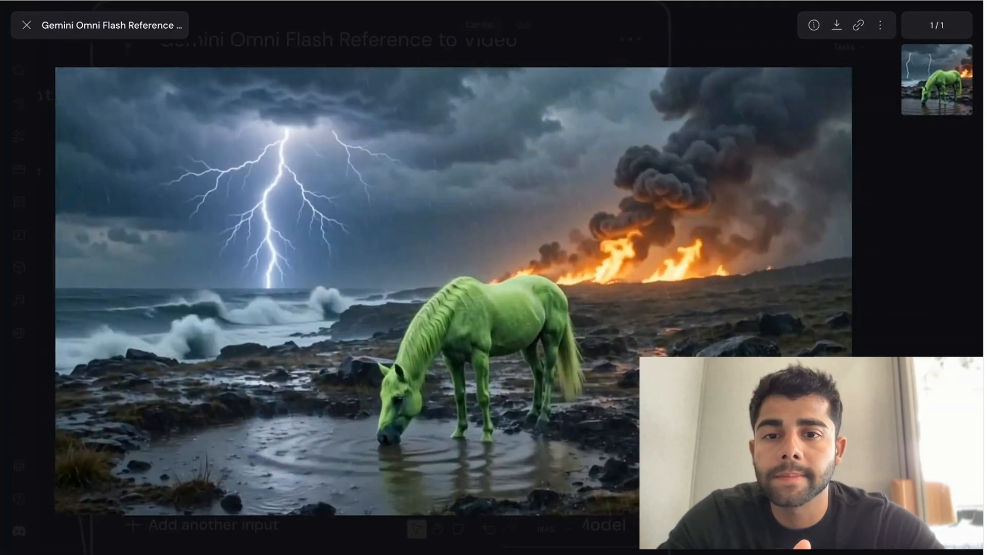
pyautogui.click(71, 486)
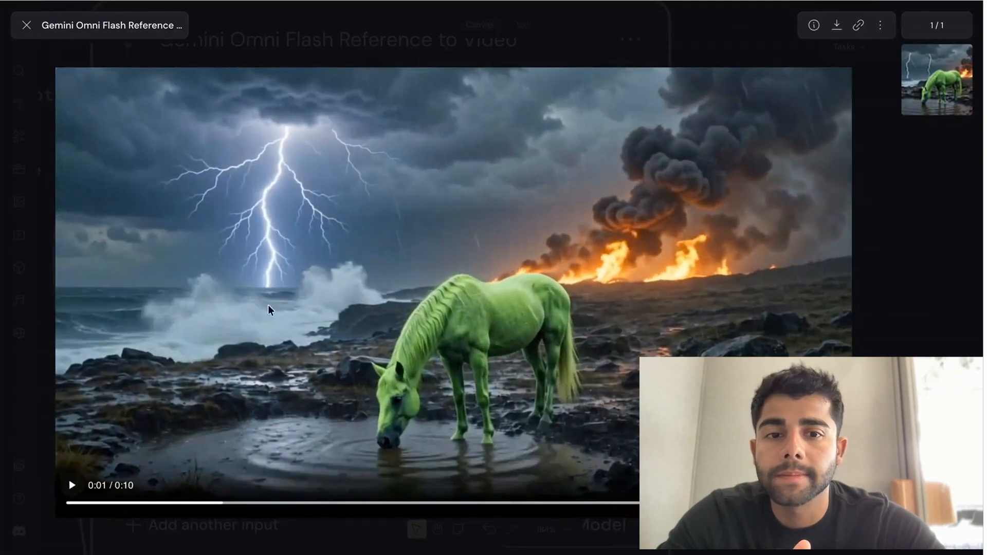
pyautogui.press('Escape')
# Examine the complete workflow from the initial prompt inputs through the ten image nodes to the video generation branch
pyautogui.scroll(-10, 659, 267)
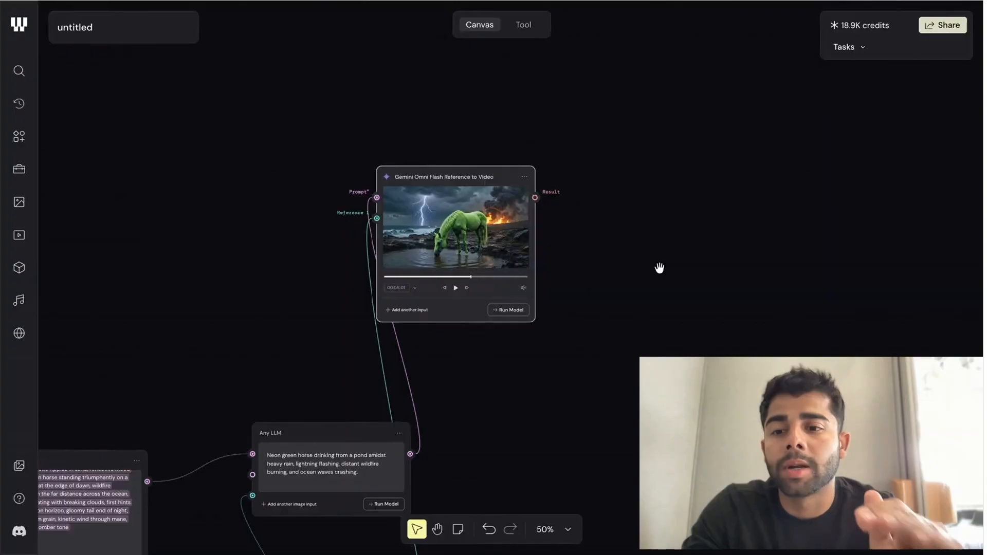
pyautogui.scroll(-5, 691, 248)
pyautogui.keyDown('ctrl'); pyautogui.scroll(-5, 693, 248); pyautogui.keyUp('ctrl')
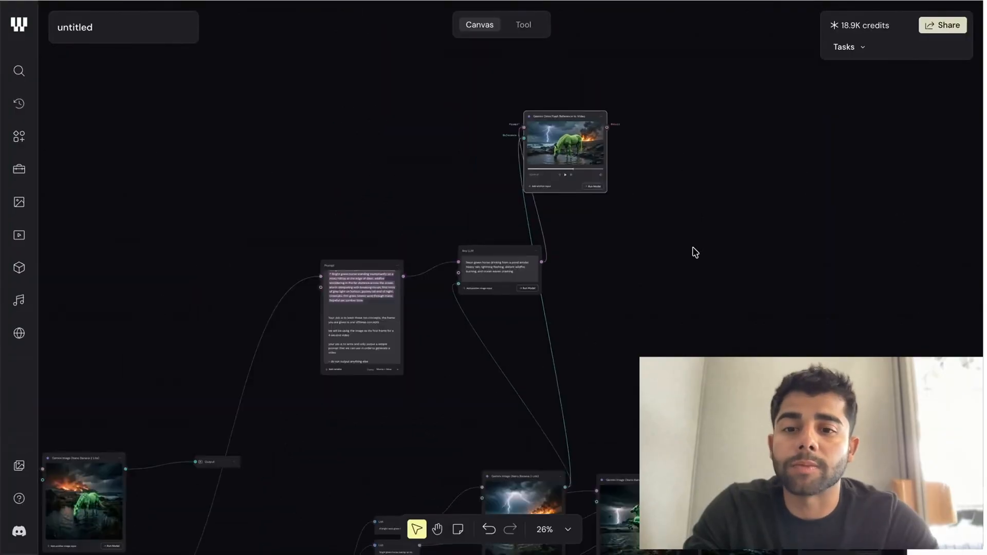
pyautogui.scroll(-5, 694, 252)
pyautogui.hscroll(5, 694, 252)
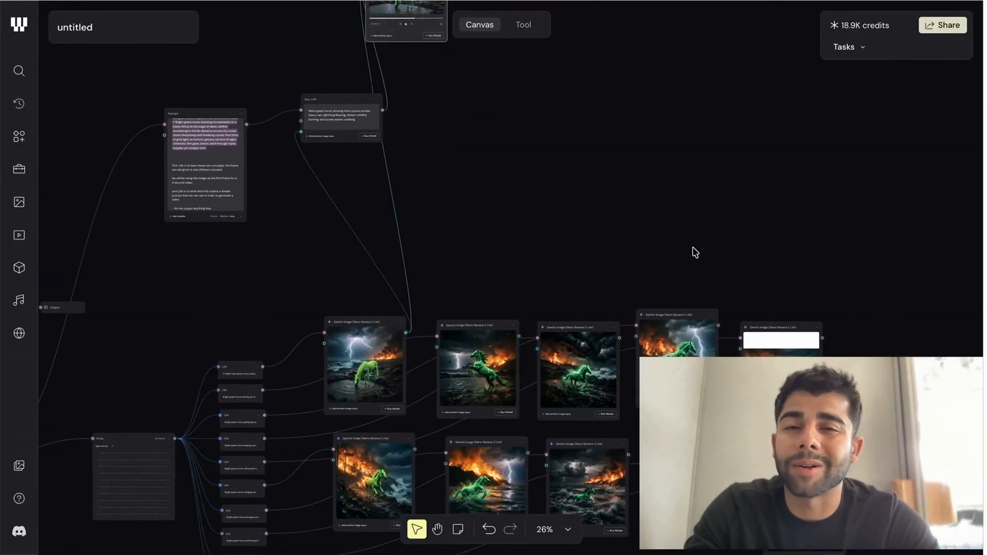
pyautogui.hscroll(-4, 693, 248)
pyautogui.scroll(-3, 693, 249)
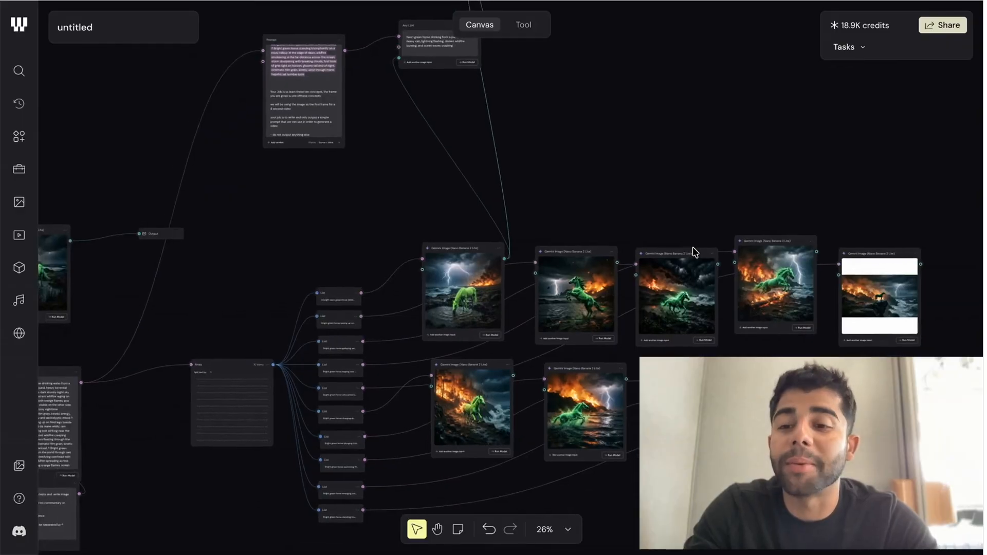
pyautogui.scroll(4, 692, 246)
pyautogui.hscroll(5, 693, 247)
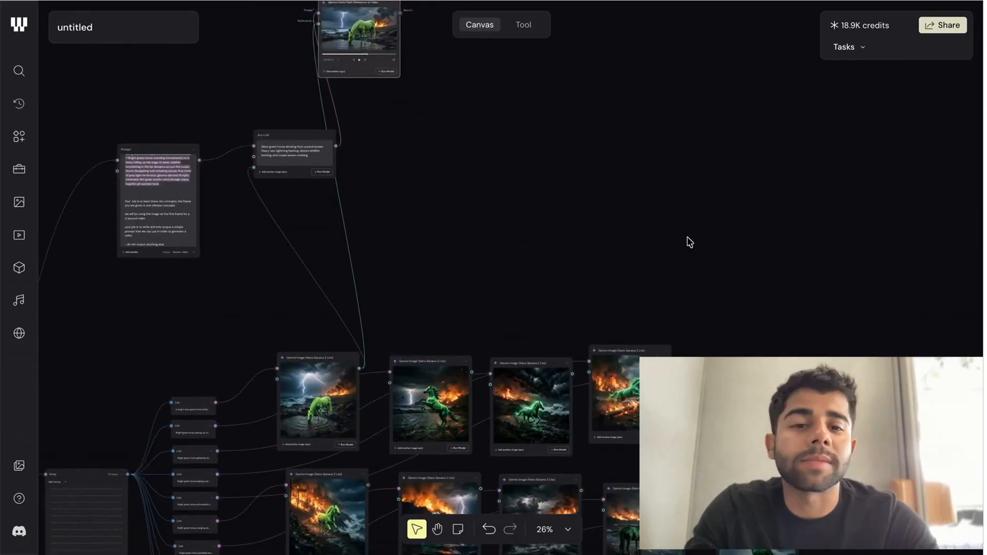
pyautogui.scroll(3, 454, 192)
pyautogui.hscroll(-2, 454, 192)
pyautogui.scroll(5, 454, 193)
pyautogui.scroll(-6, 454, 193)
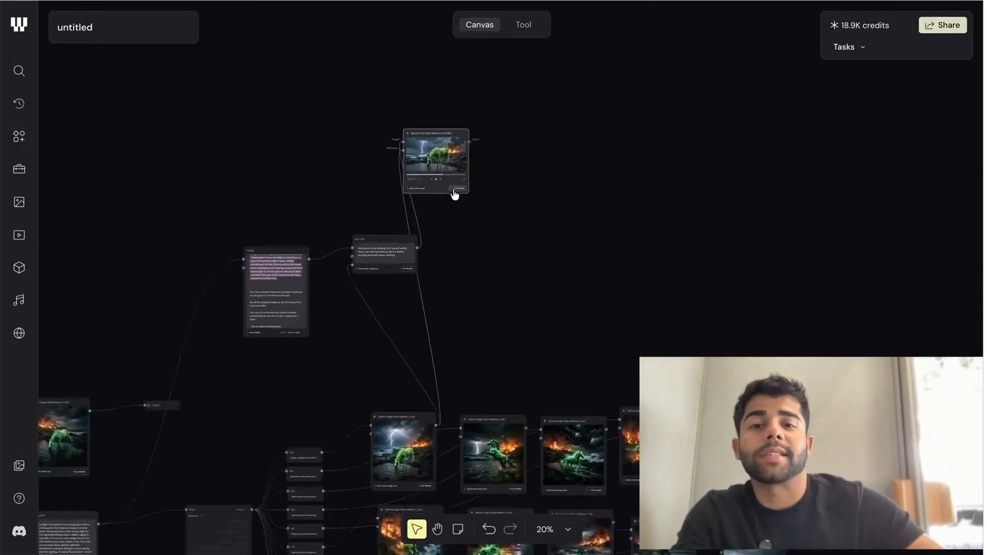
pyautogui.scroll(-6, 466, 291)
pyautogui.hscroll(2, 467, 292)
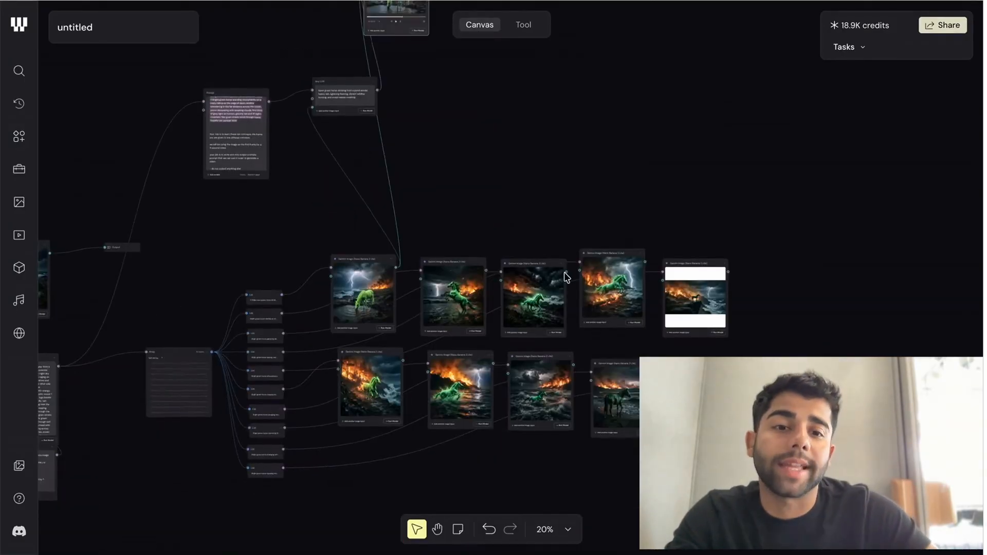
pyautogui.scroll(5, 566, 267)
pyautogui.scroll(-5, 588, 164)
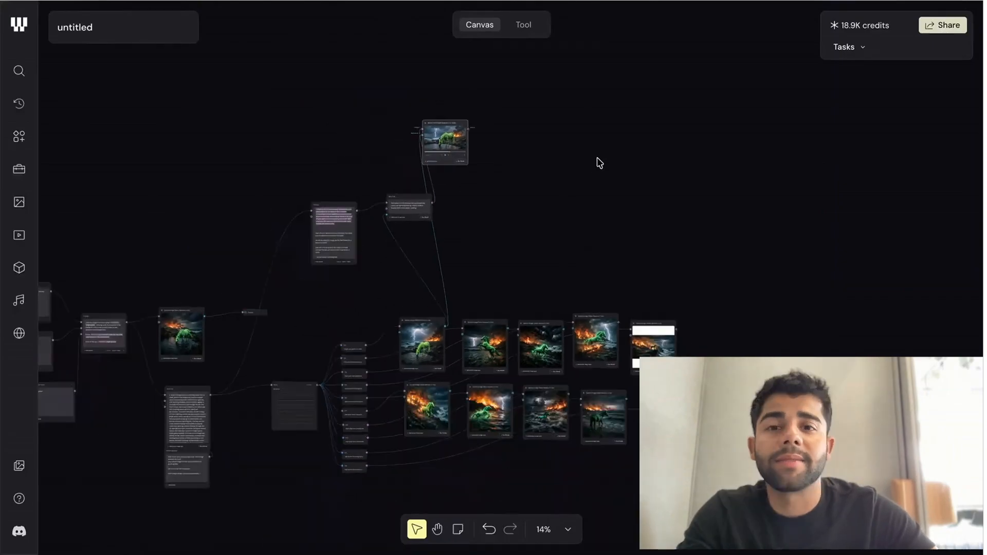
pyautogui.hscroll(1, 600, 163)
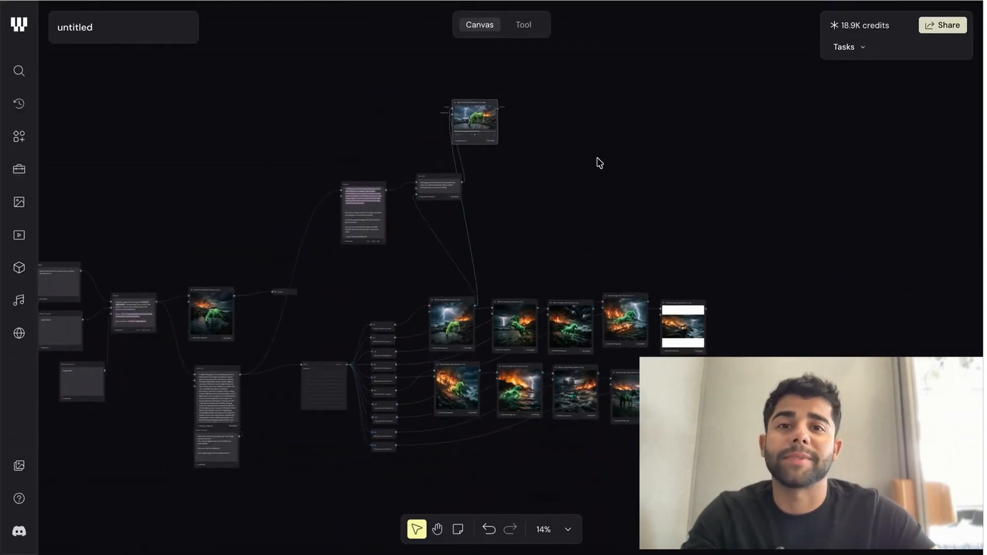
pyautogui.hscroll(-5, 586, 163)
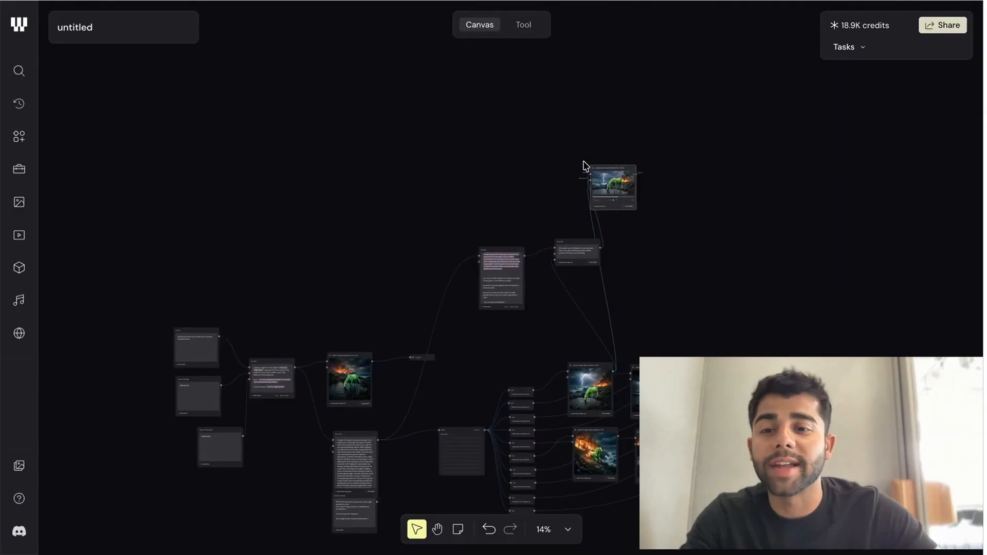